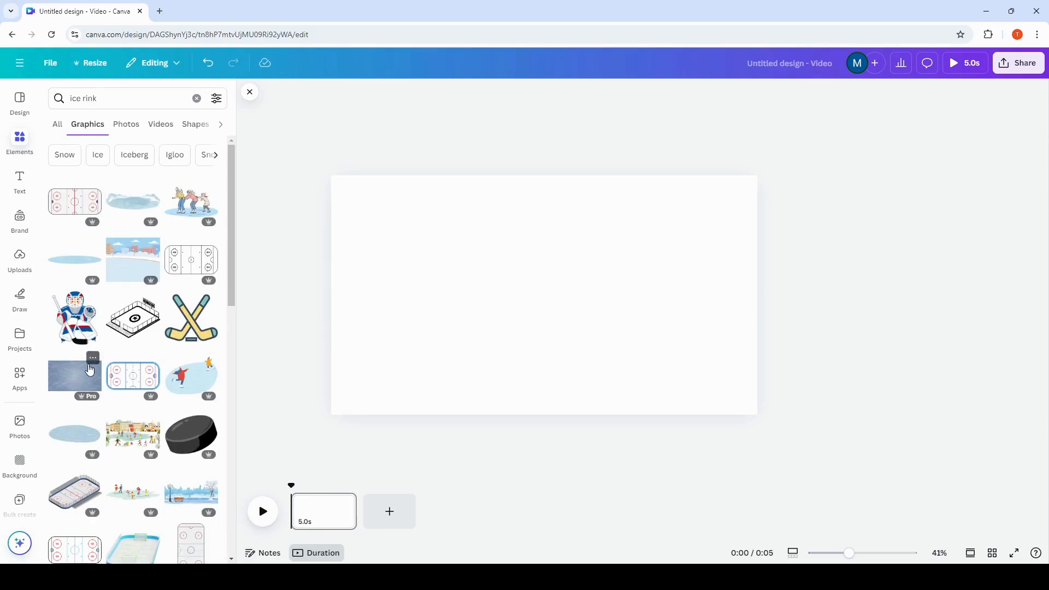
Add the scratched ice texture graphic, tilt it slightly and stretch it across the full width of the page's lower half
click(82, 375)
drag(544, 417, 540, 429)
drag(570, 318, 512, 407)
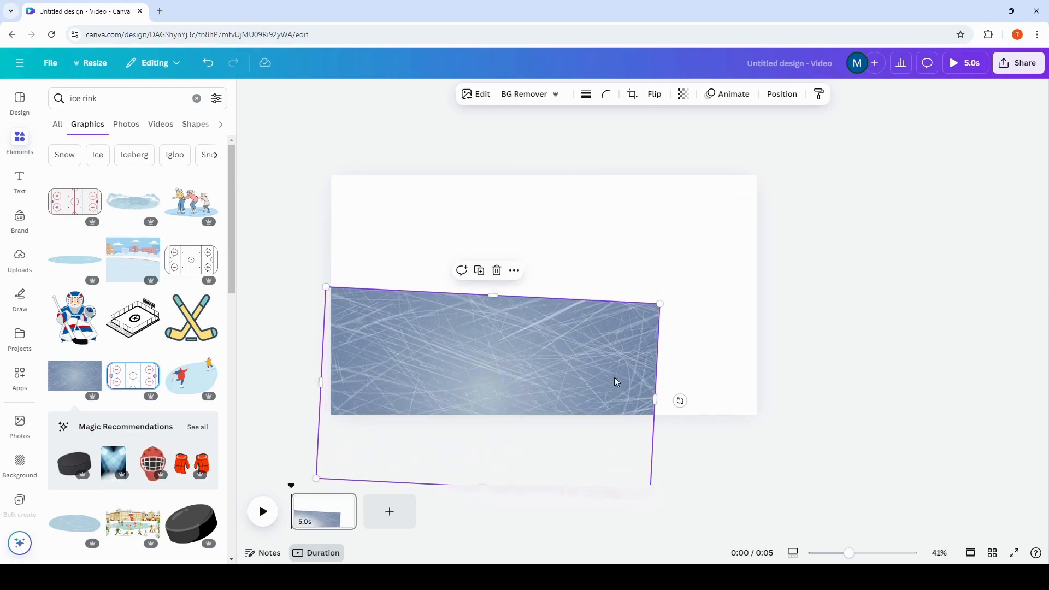
drag(657, 404, 807, 404)
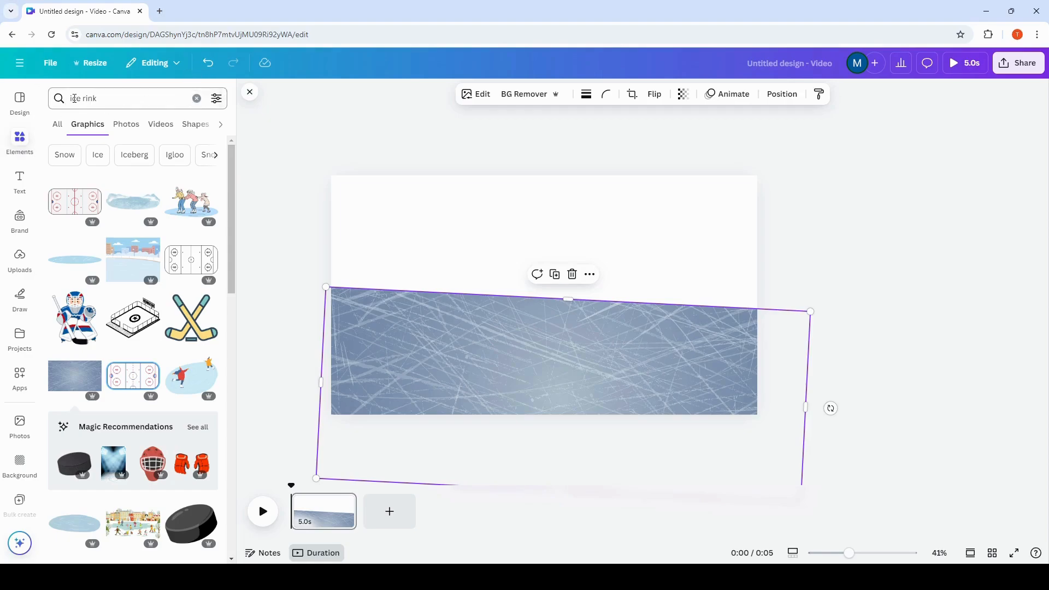
Search the elements for "winter village cartoon" and limit the results to videos
drag(98, 102, 2, 99)
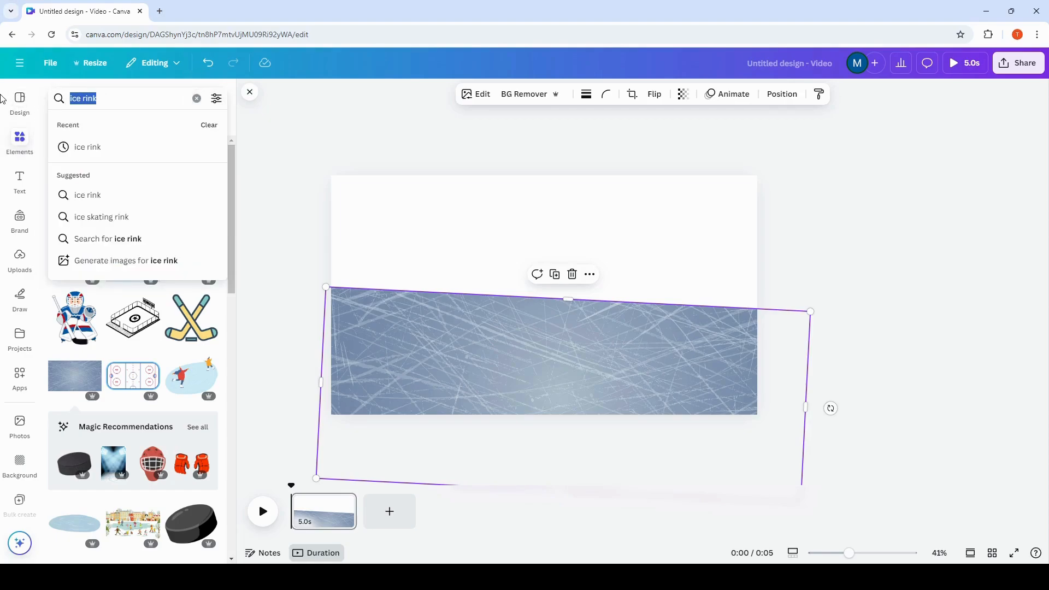
key(BackSpace)
text(winter)
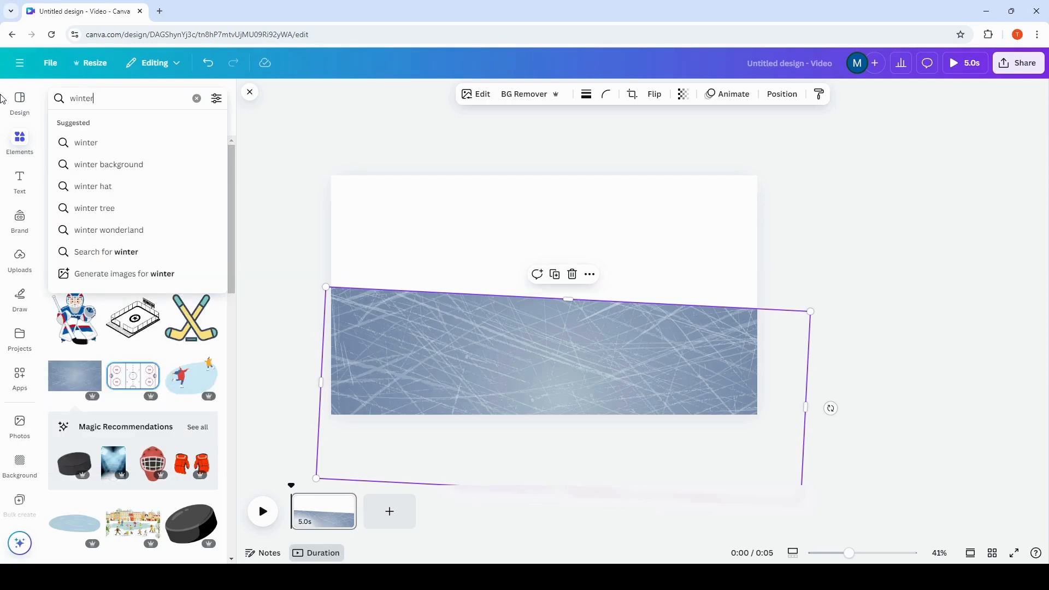
text( village)
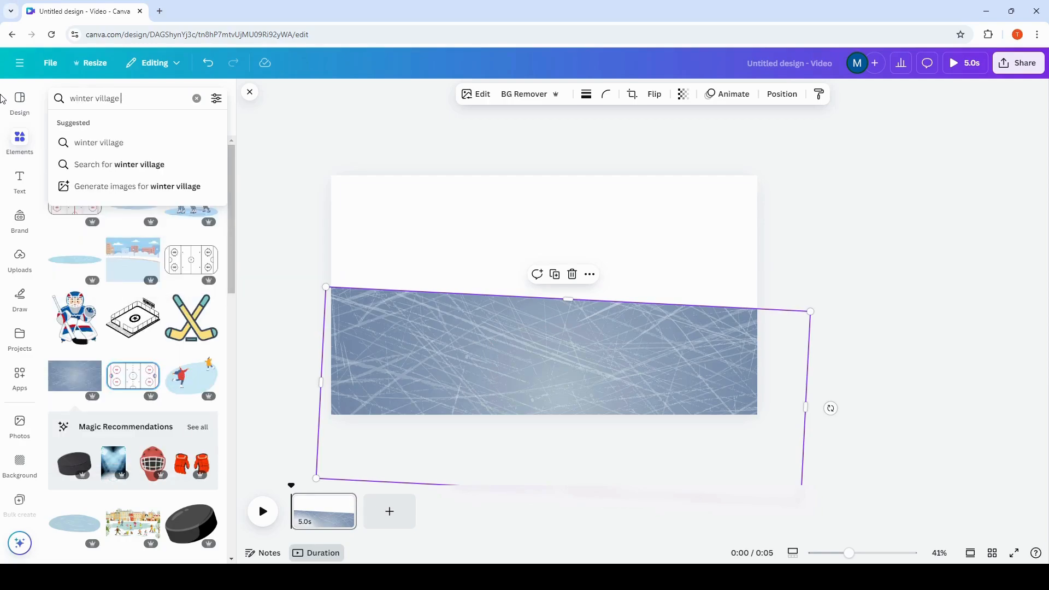
text( cartoon)
key(Return)
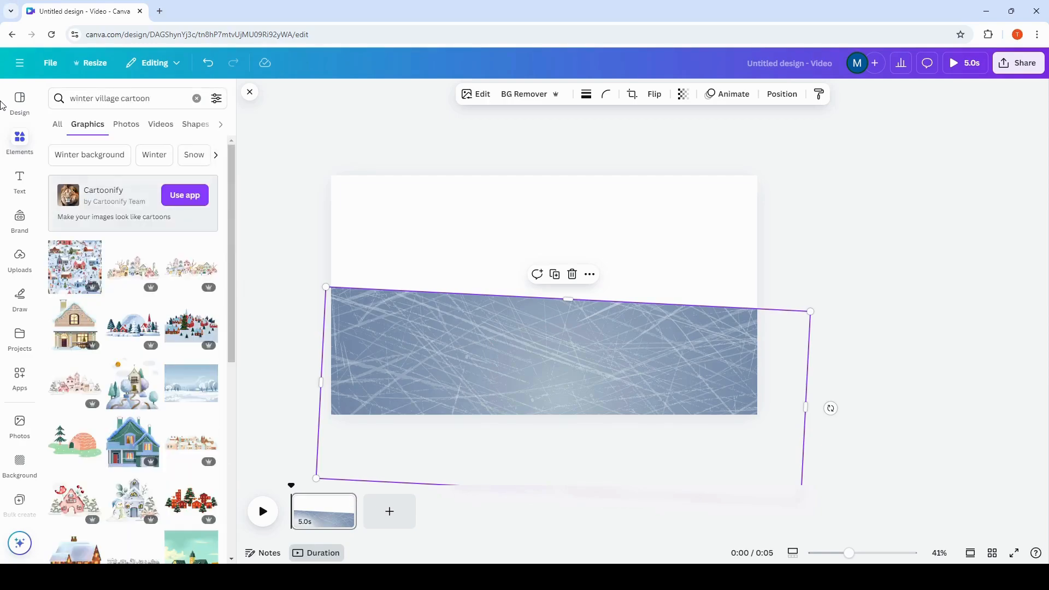
click(160, 124)
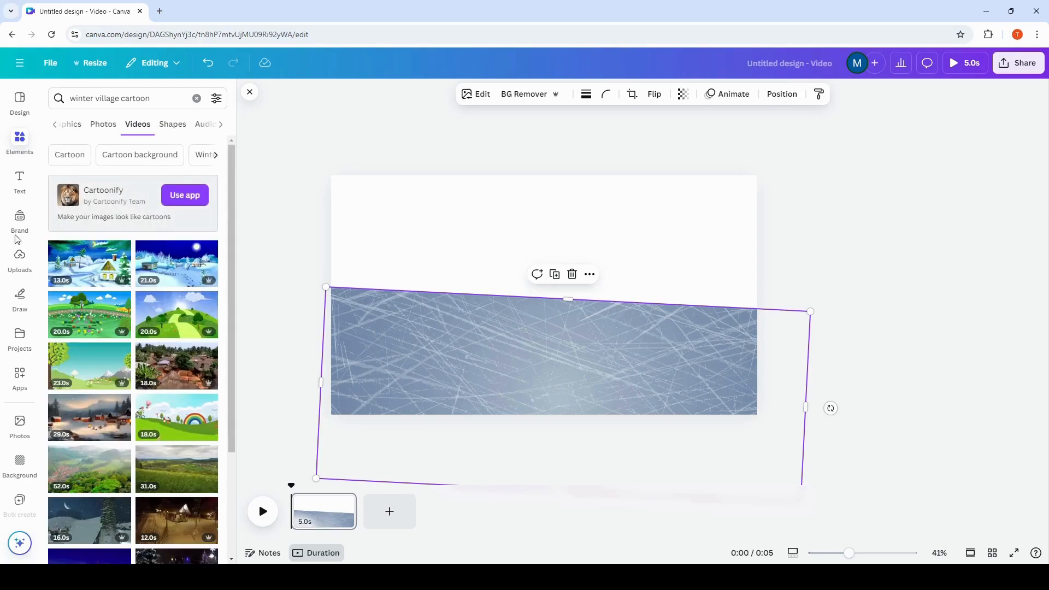
Add the Christmas Evening in a Small Village video and move it to the upper part of the page
click(121, 251)
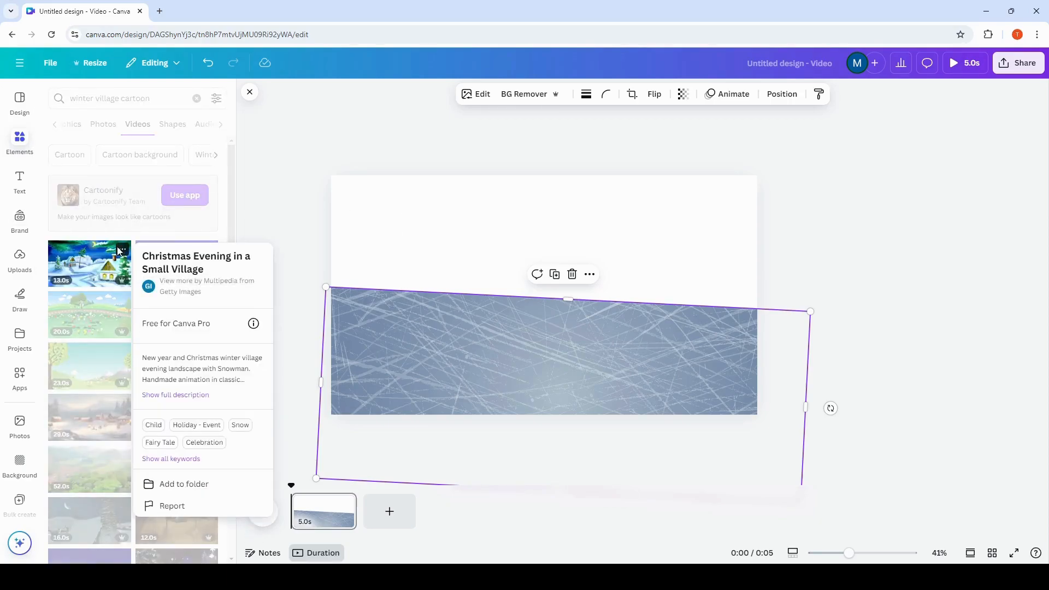
click(85, 264)
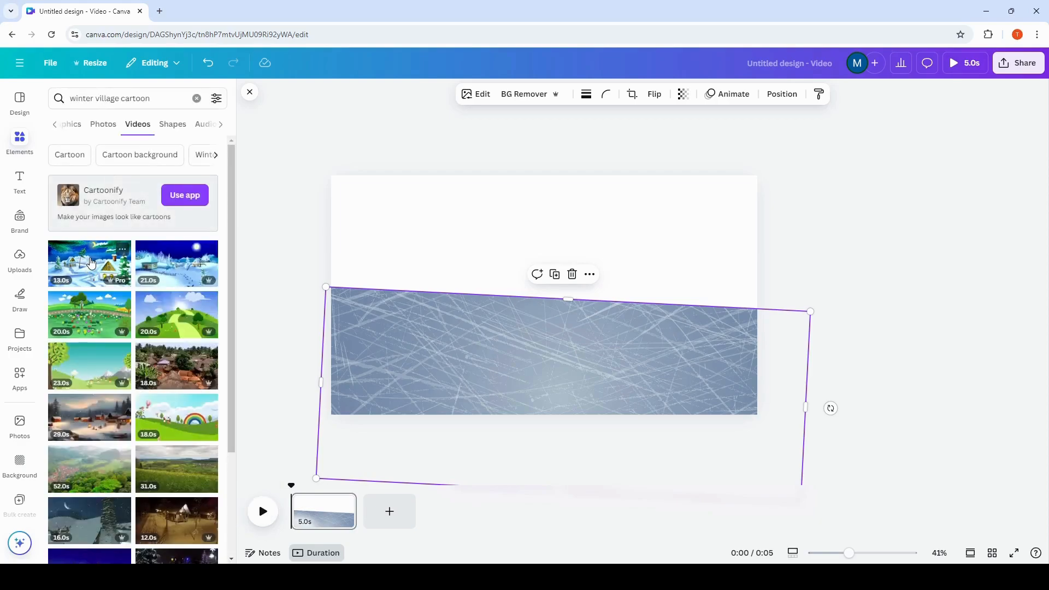
drag(596, 238, 632, 155)
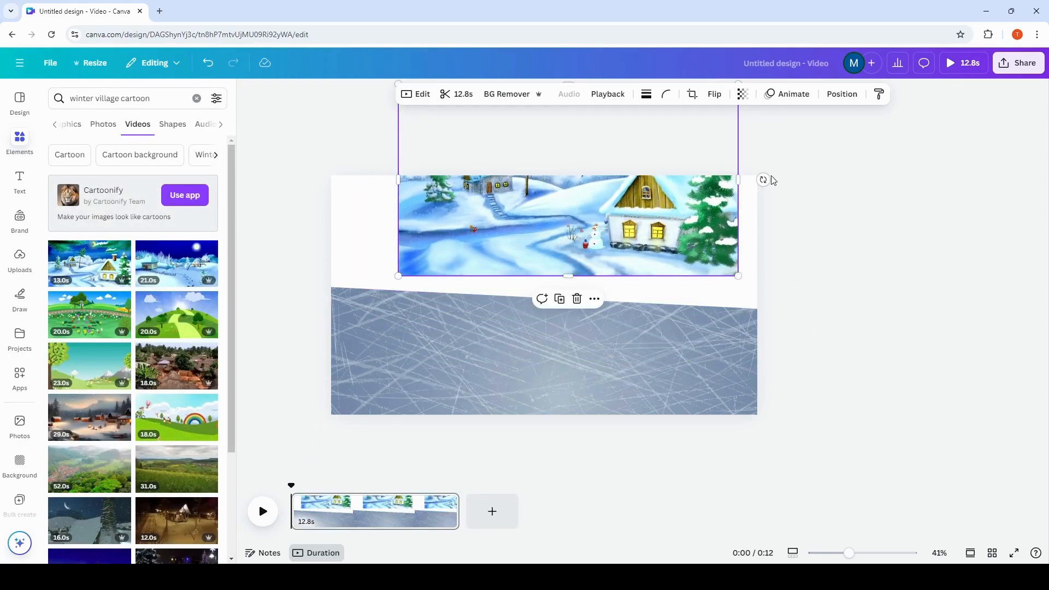
Tilt the village video to follow the ice's upper edge and enlarge it to span the full page width
drag(766, 180, 763, 192)
drag(645, 151, 578, 164)
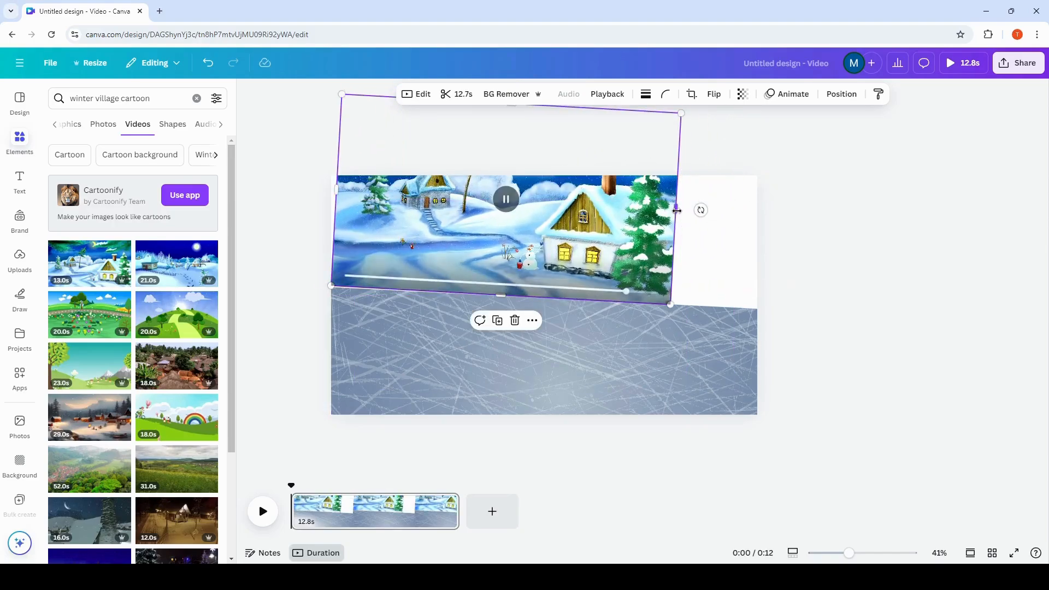
drag(677, 211, 773, 215)
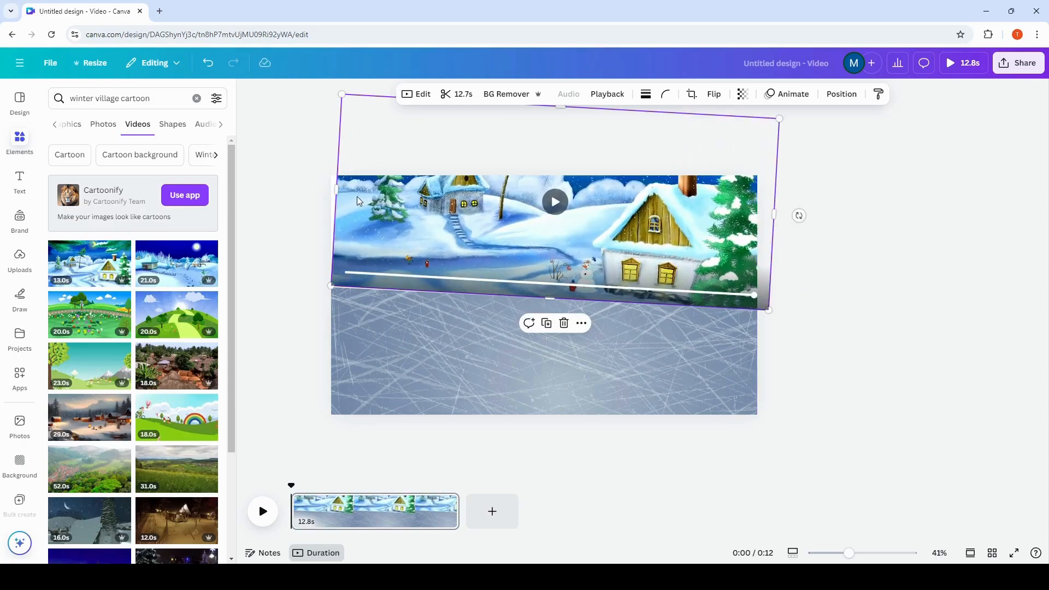
drag(335, 190, 321, 190)
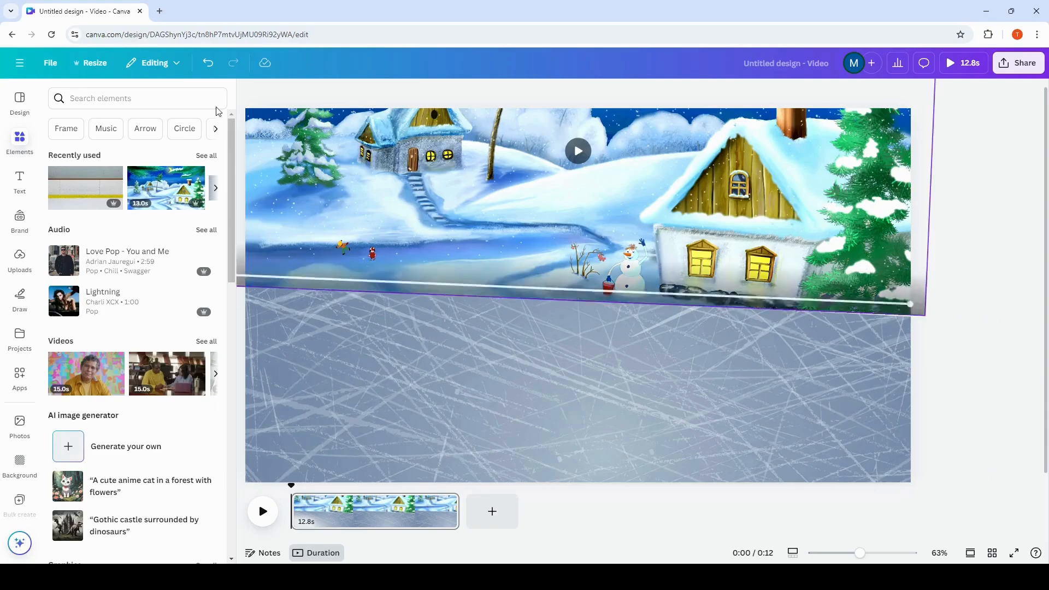
Search the elements for "rink board" and limit the results to photos
click(101, 100)
text(rink board)
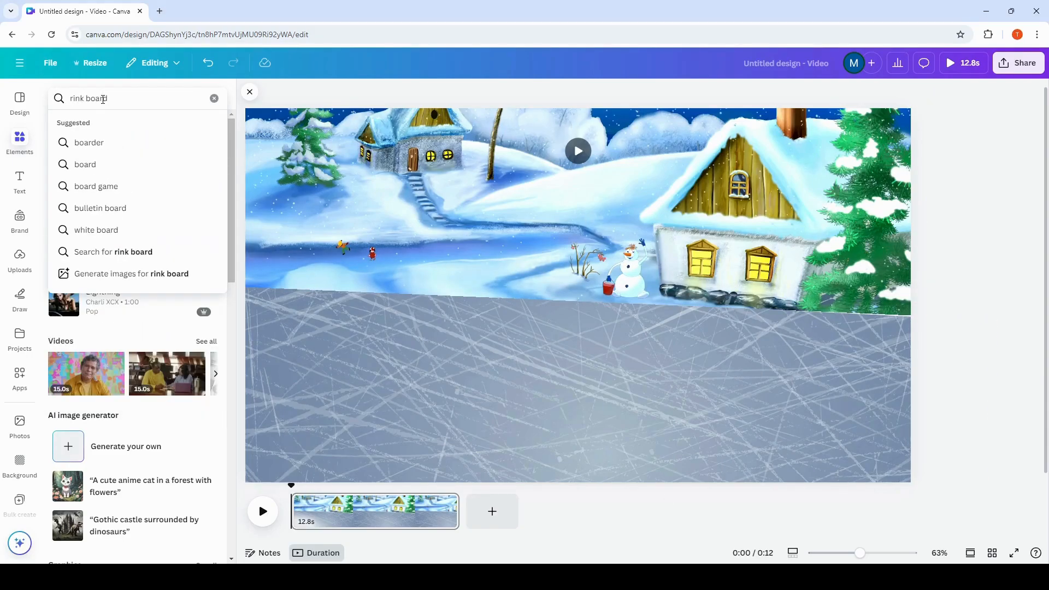
key(Return)
click(133, 125)
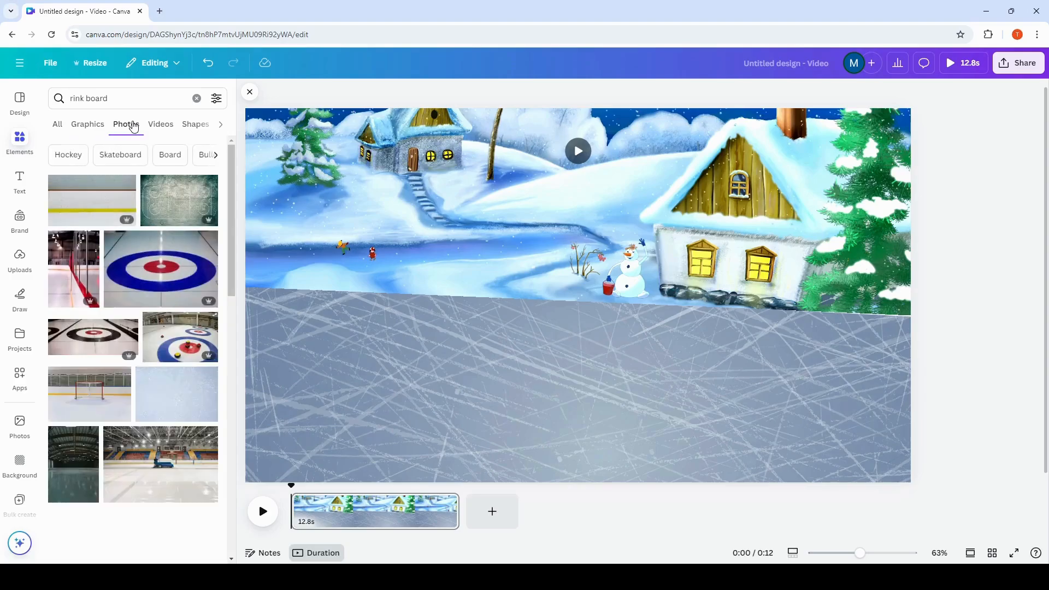
Add the Hockey Rink Boards photo and crop it to the white boards beneath the brown rail
click(129, 184)
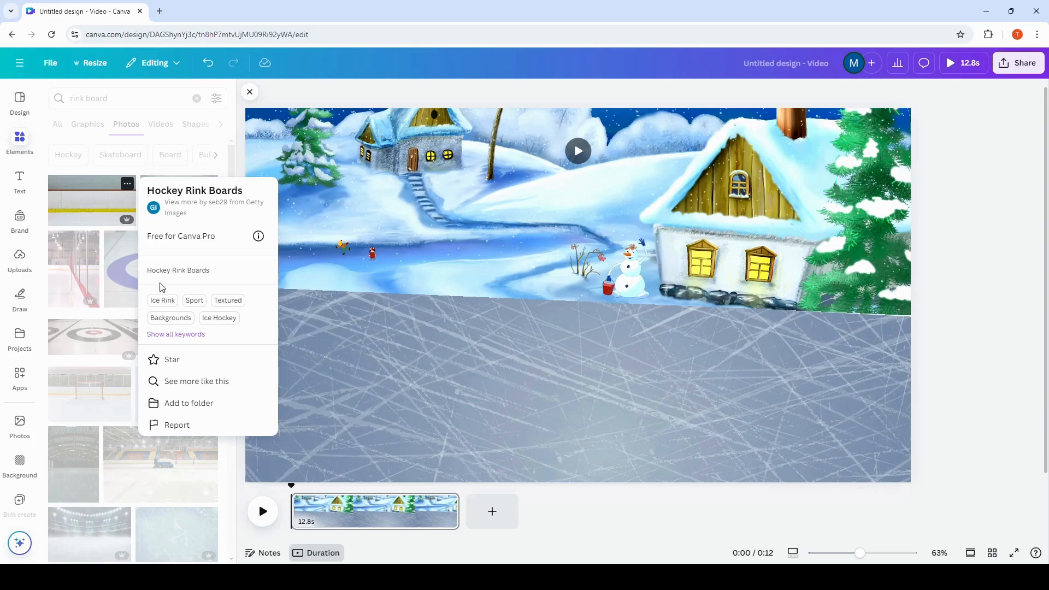
click(90, 208)
click(78, 204)
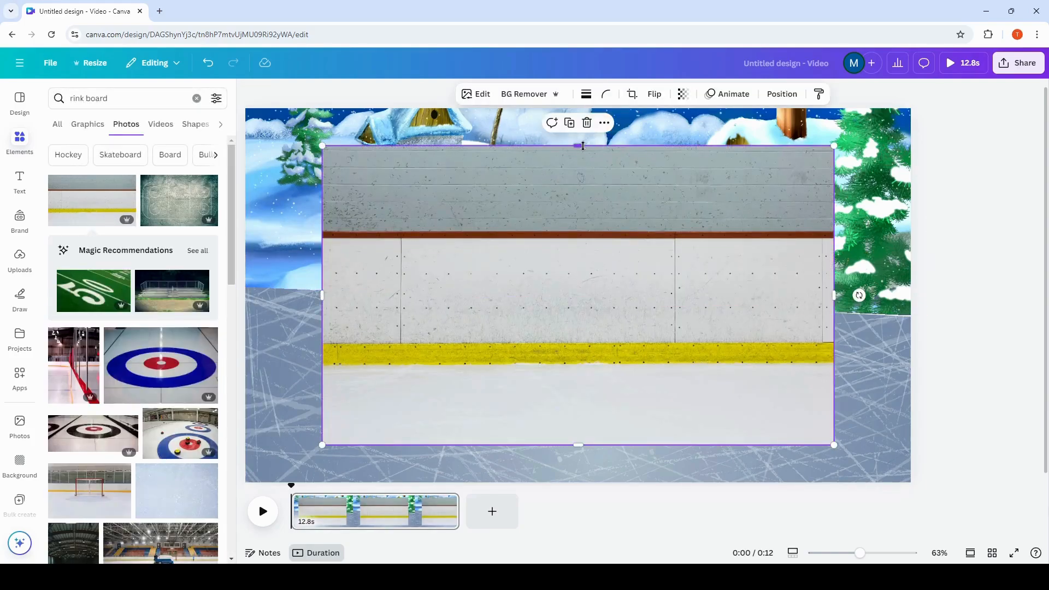
drag(580, 146, 590, 233)
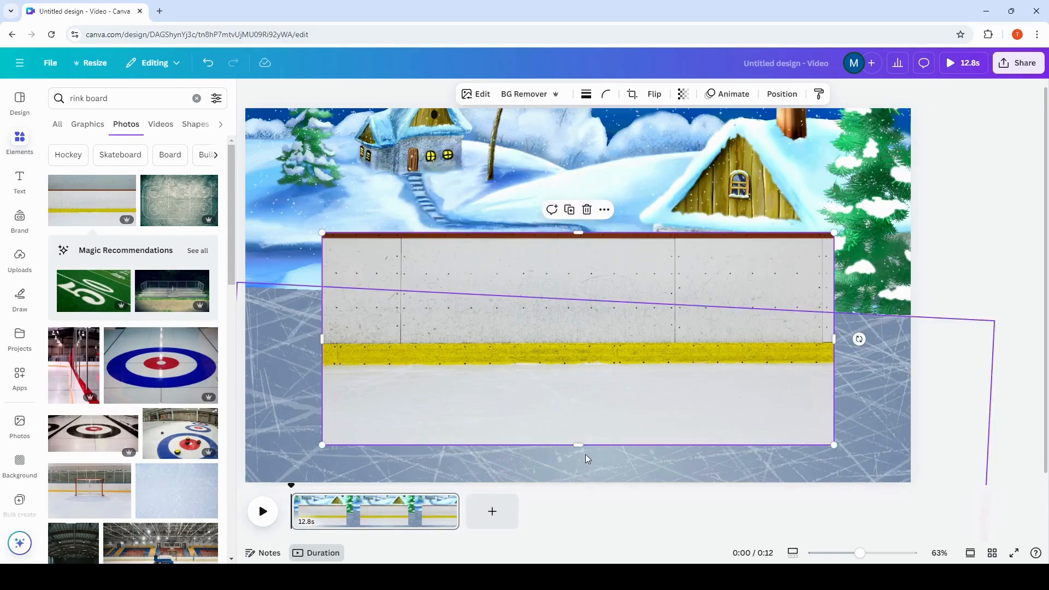
drag(578, 443, 586, 338)
Tilt the rink boards to match the ice's edge and widen them across the whole page
drag(763, 287, 750, 332)
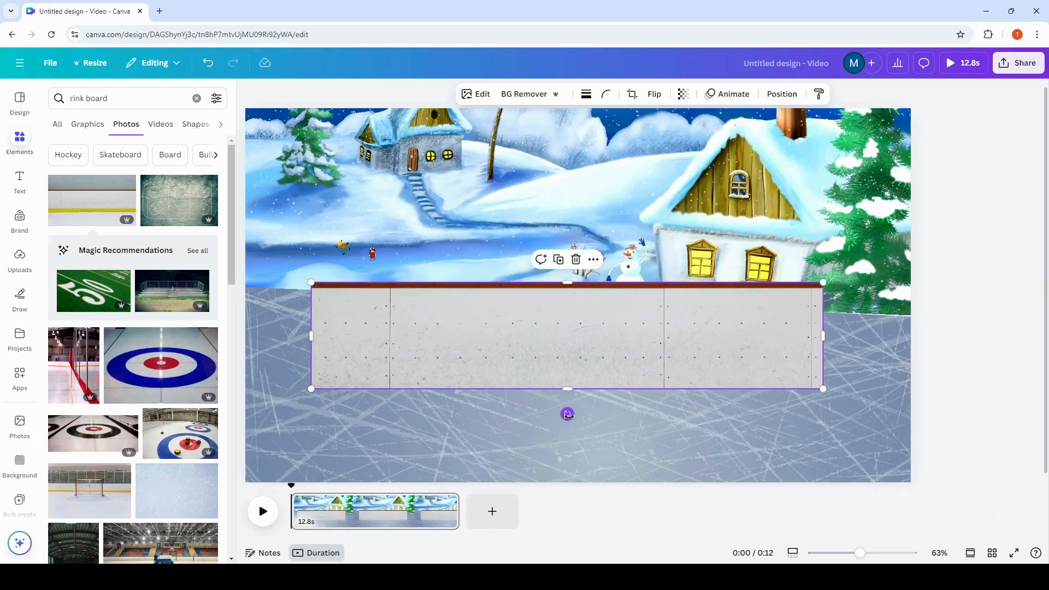
drag(568, 414, 565, 420)
drag(569, 358, 484, 263)
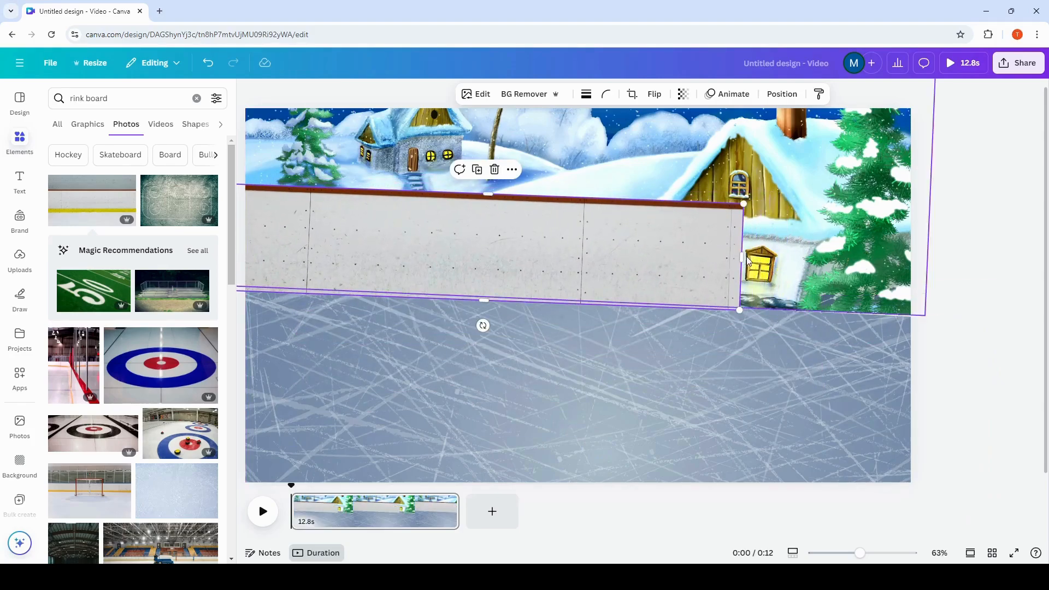
drag(748, 260, 925, 257)
Bring back the boards' brown rail, place them over the seam between village and ice, and crop their lower part to a narrow band
click(844, 553)
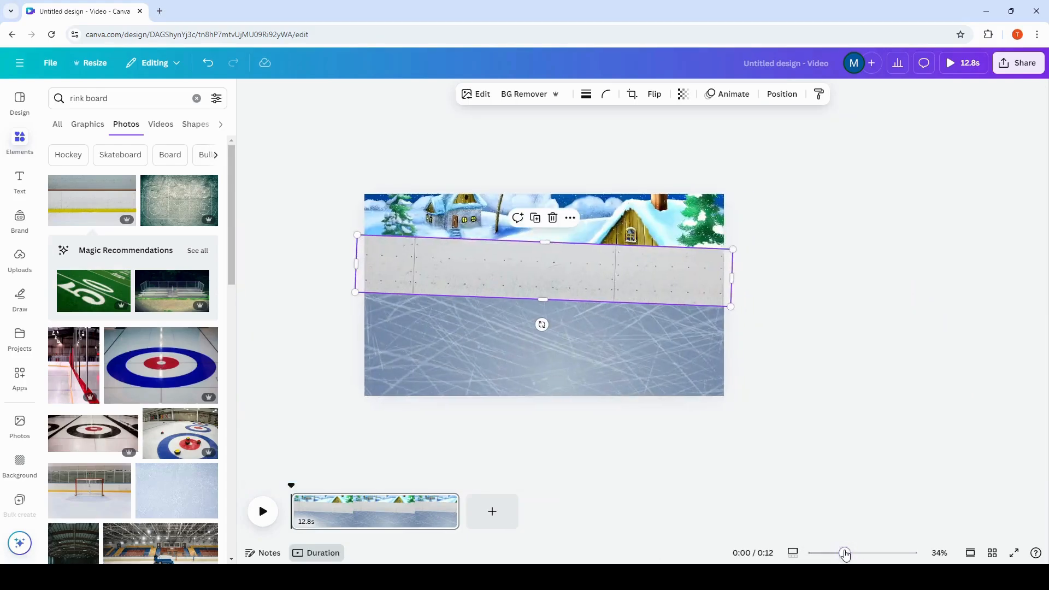
mouse_move(540, 271)
mouse_down()
mouse_move(536, 335)
mouse_move(545, 273)
mouse_up()
click(541, 293)
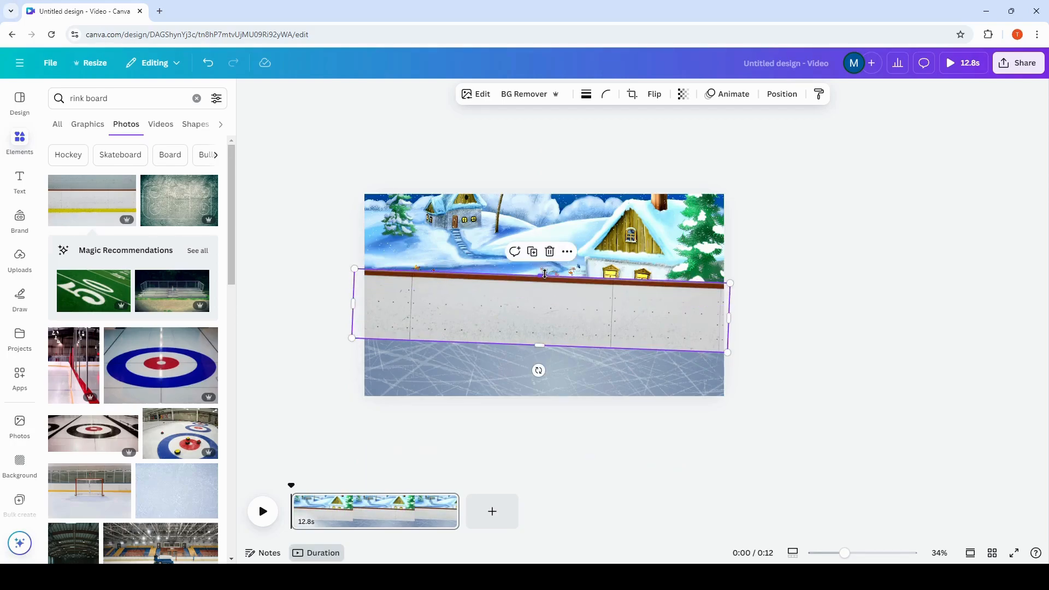
mouse_move(578, 321)
mouse_down()
mouse_move(576, 346)
mouse_move(579, 324)
mouse_up()
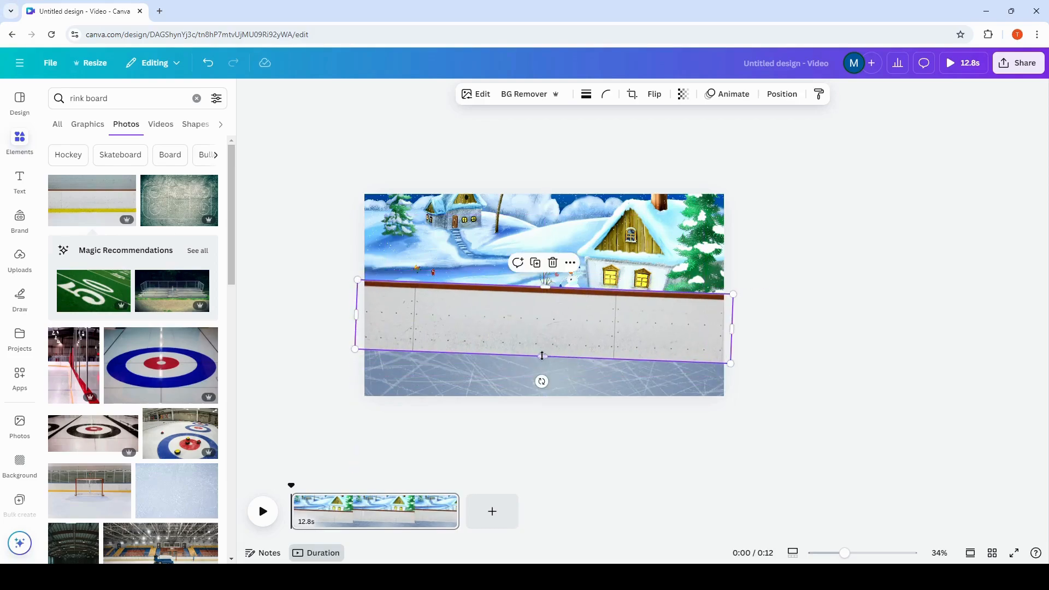
drag(541, 356, 552, 323)
click(890, 245)
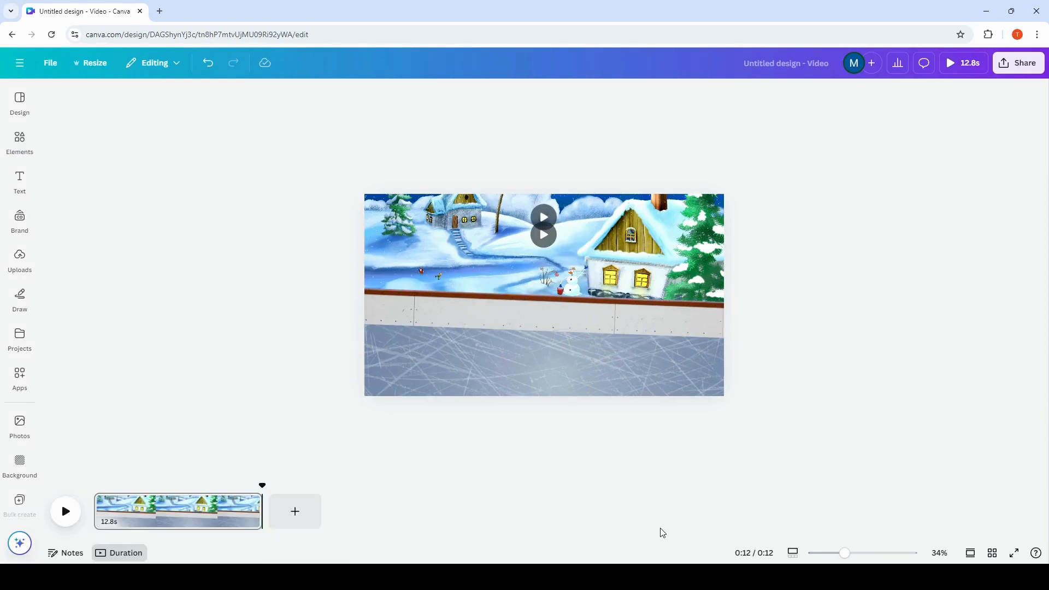
Search the elements for "street light owlasya" and limit the results to graphics
click(20, 141)
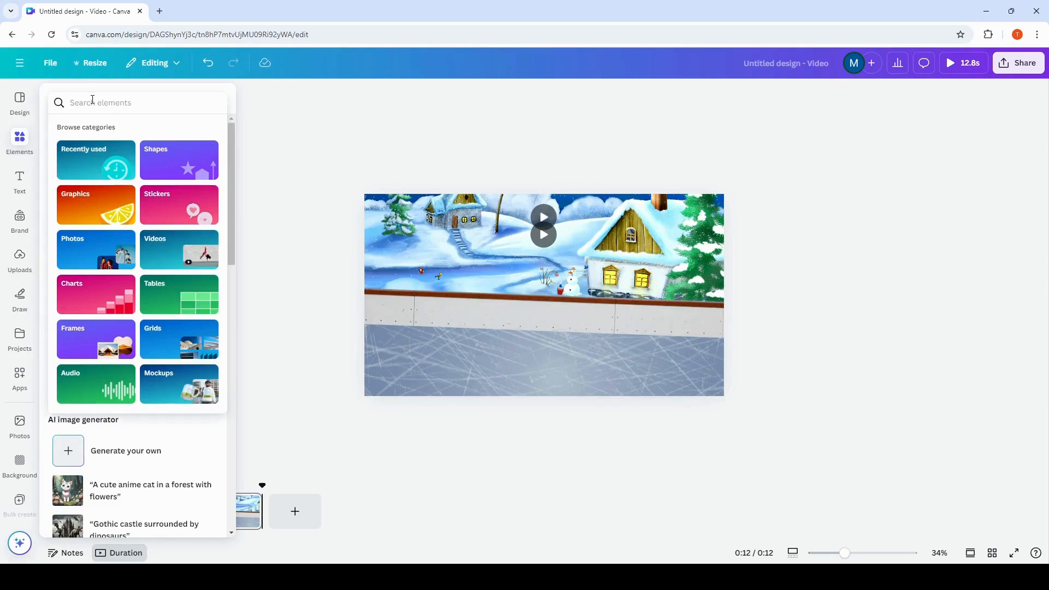
text(strret)
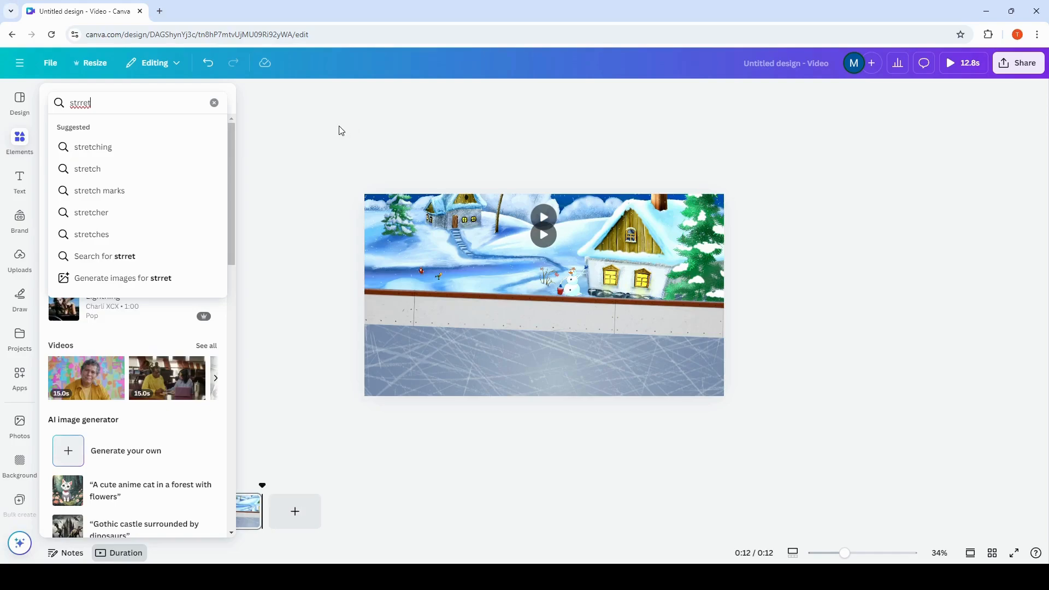
key(BackSpace)
key(BackSpace)
key(BackSpace)
text(eet)
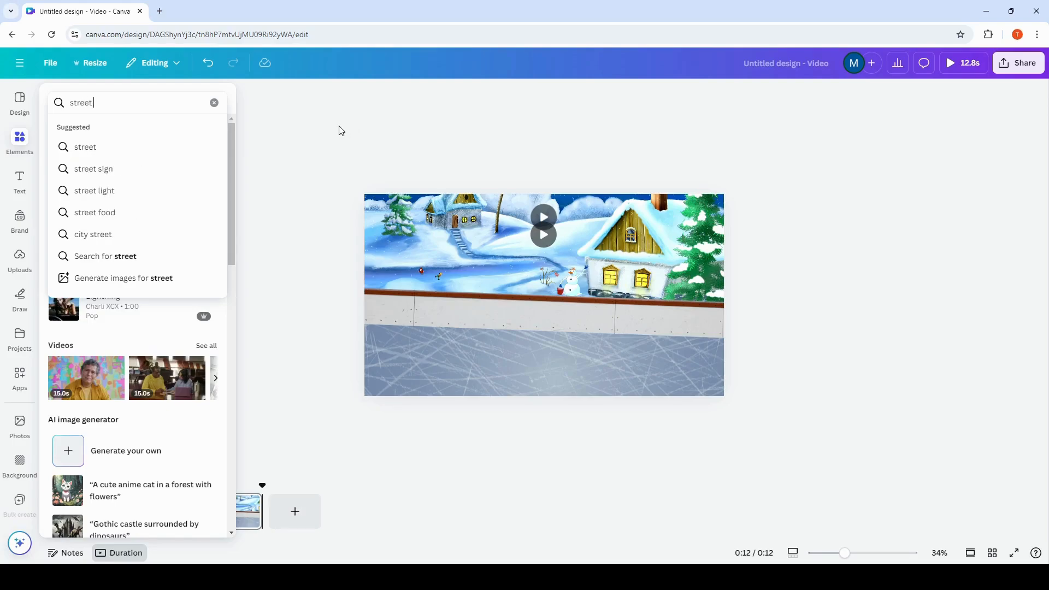
text( light)
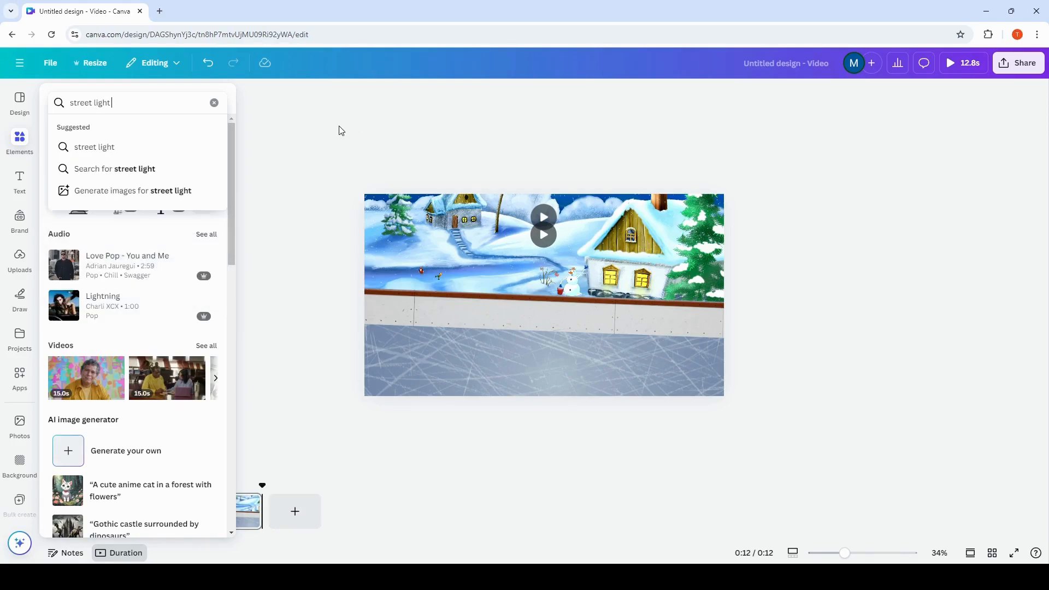
text( owlsay)
key(BackSpace)
text(ya)
key(Return)
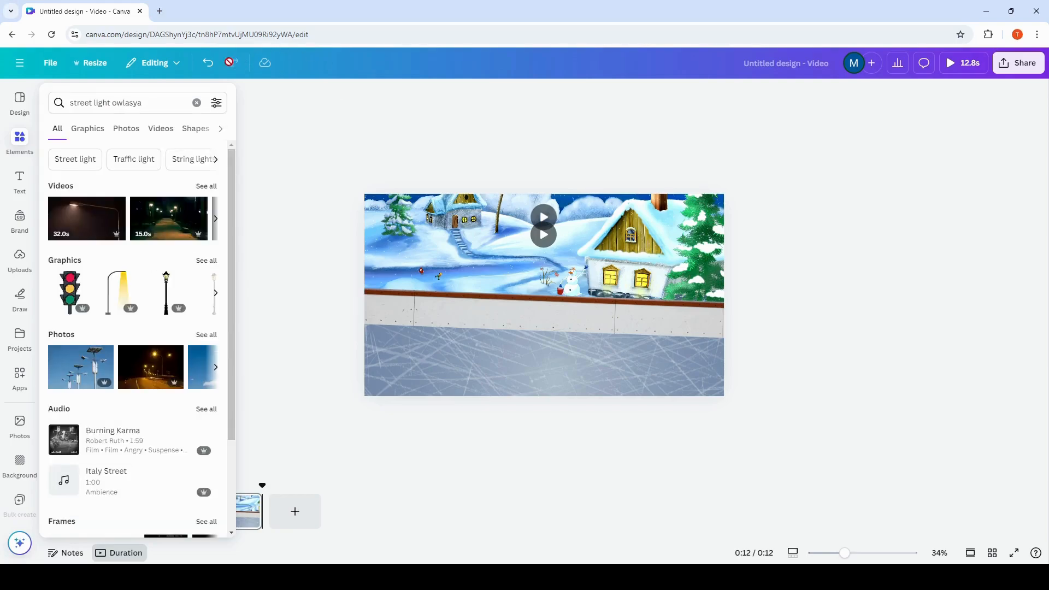
click(92, 130)
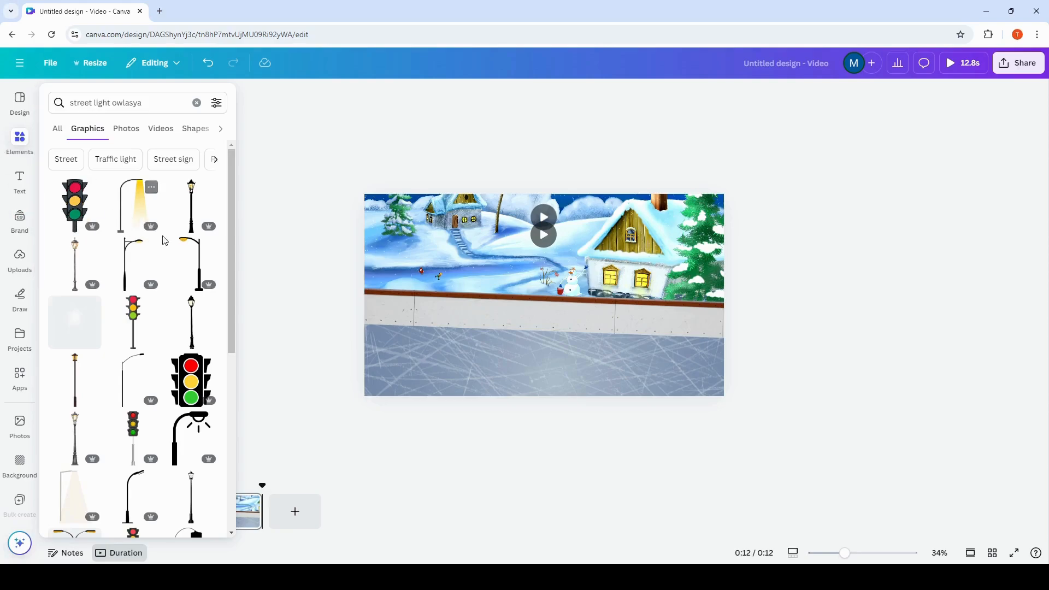
Add the Street Light Illustration graphic with the yellow lamp to the page
click(210, 246)
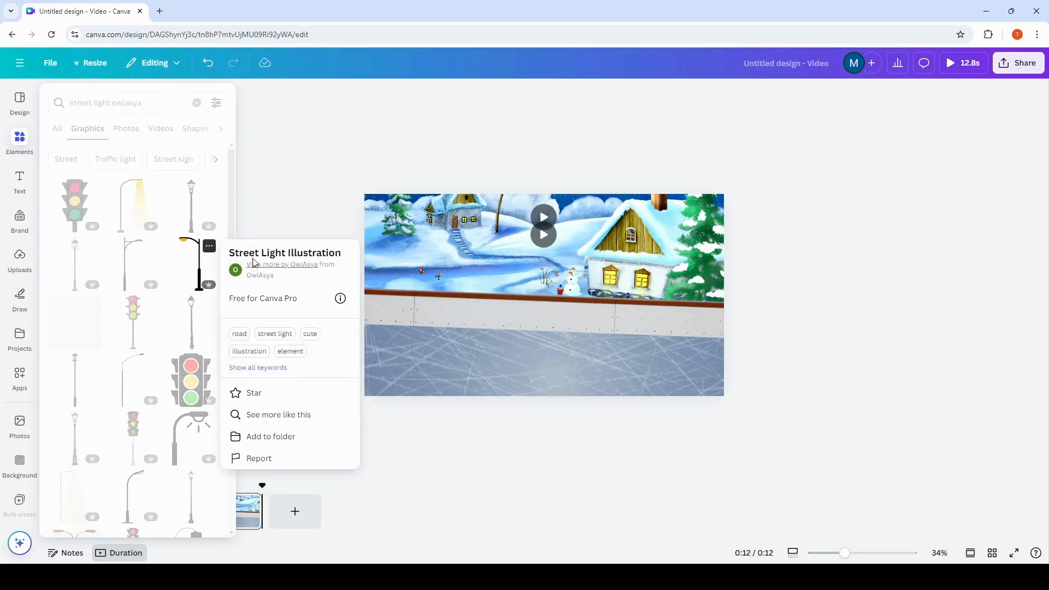
click(206, 262)
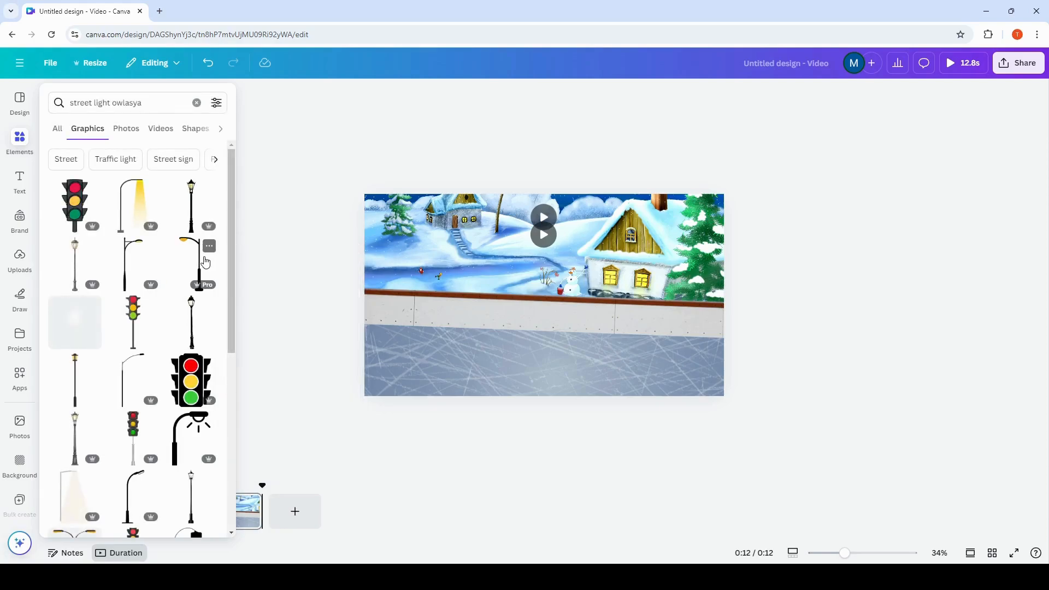
click(197, 261)
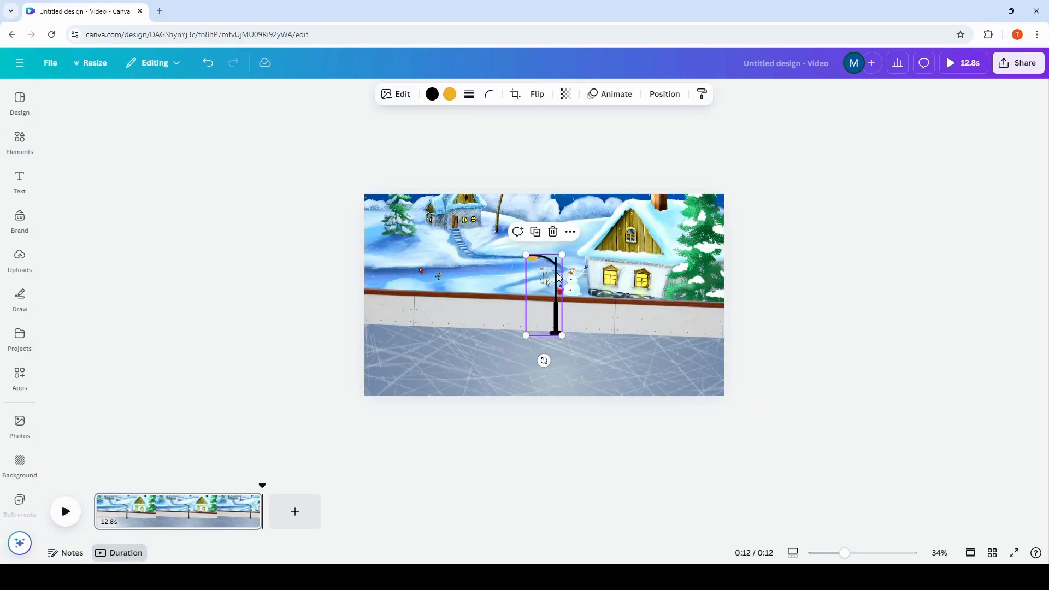
Place one street light near each end of the rink boards and flip the left one horizontally
drag(557, 276, 398, 270)
click(653, 232)
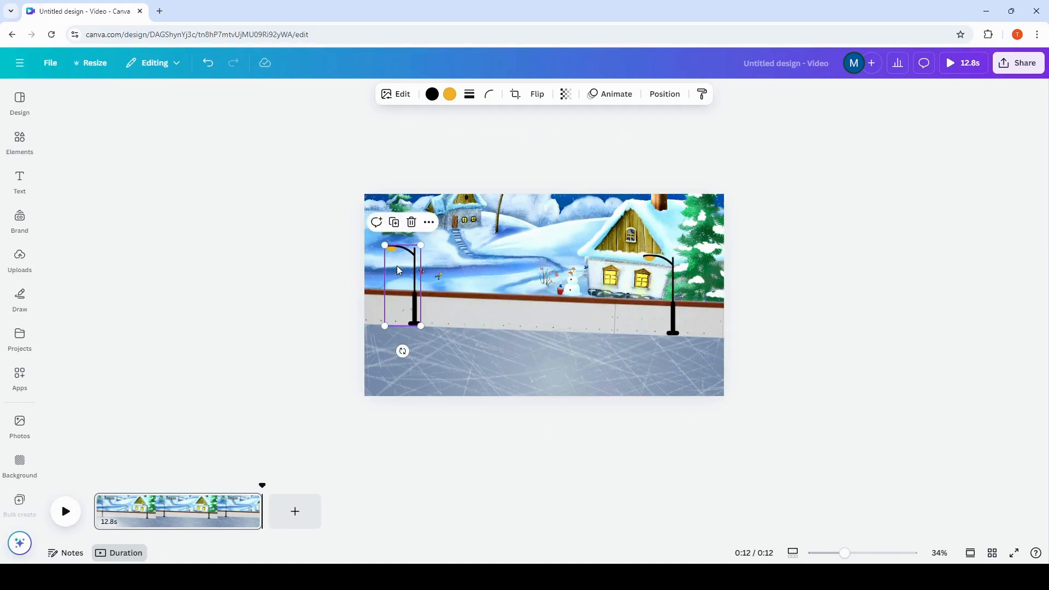
click(537, 94)
click(554, 120)
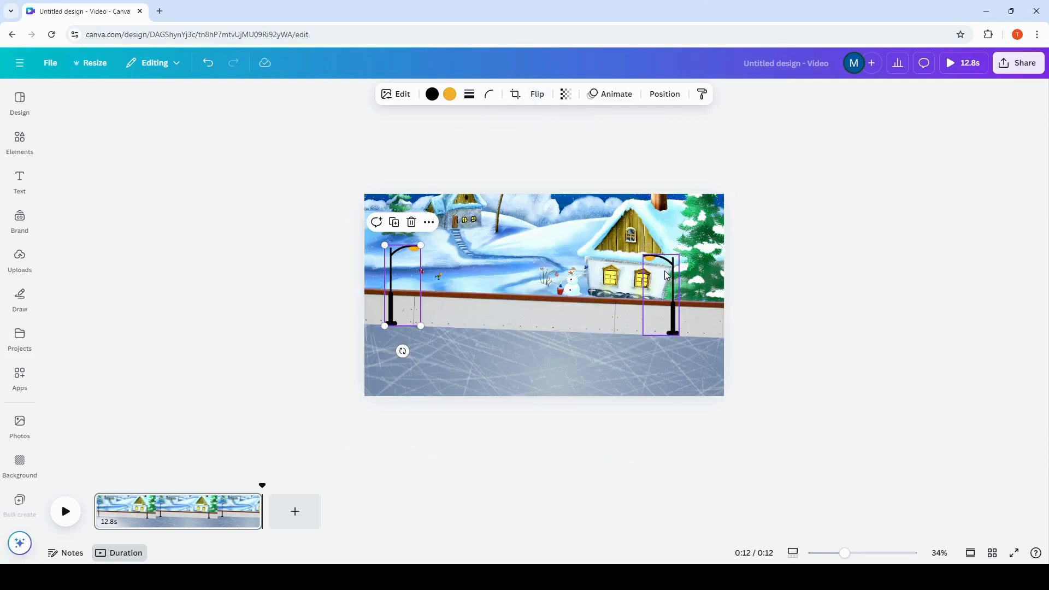
Move both street lights behind the rink boards in the layer order, keeping them in front of the village background
click(677, 277)
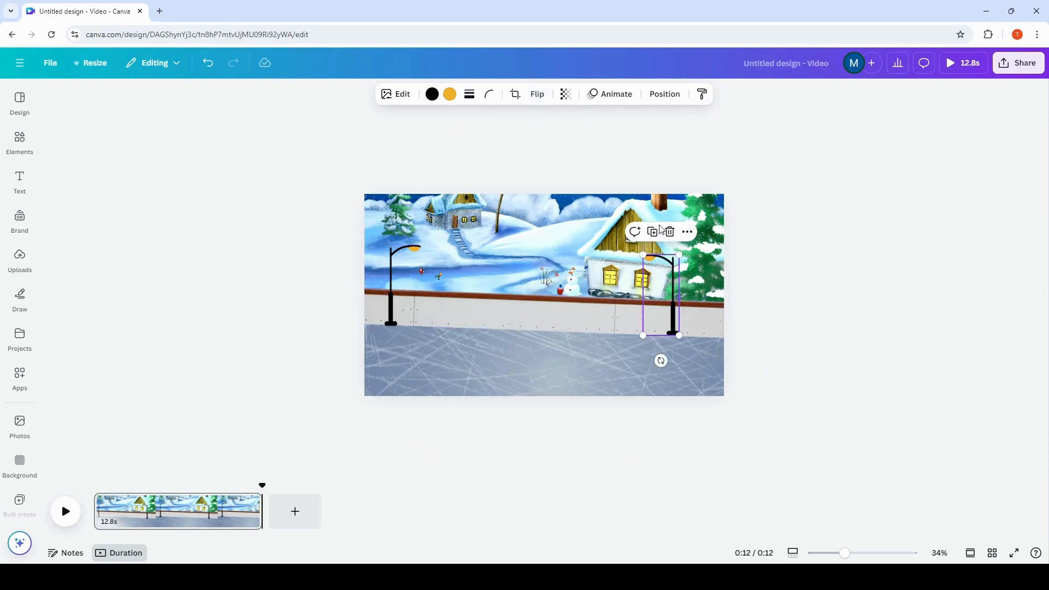
click(673, 99)
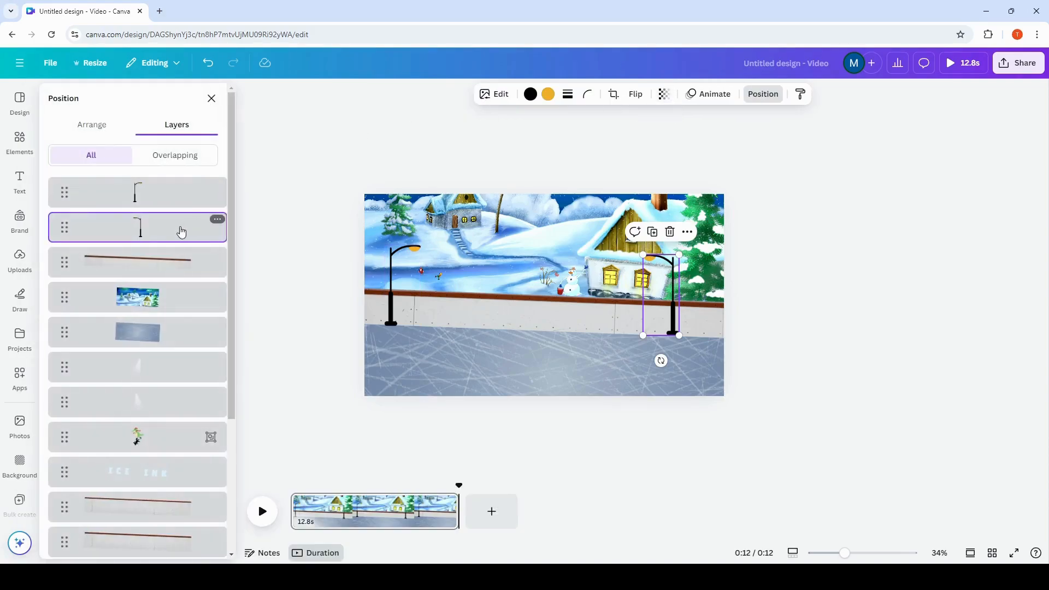
drag(140, 193, 146, 271)
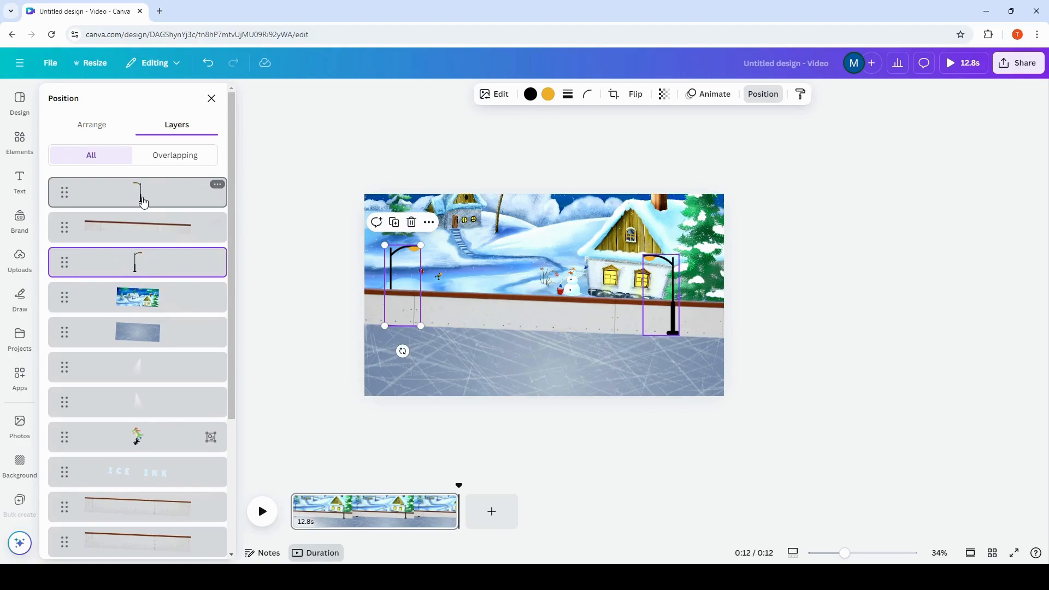
drag(141, 193, 155, 261)
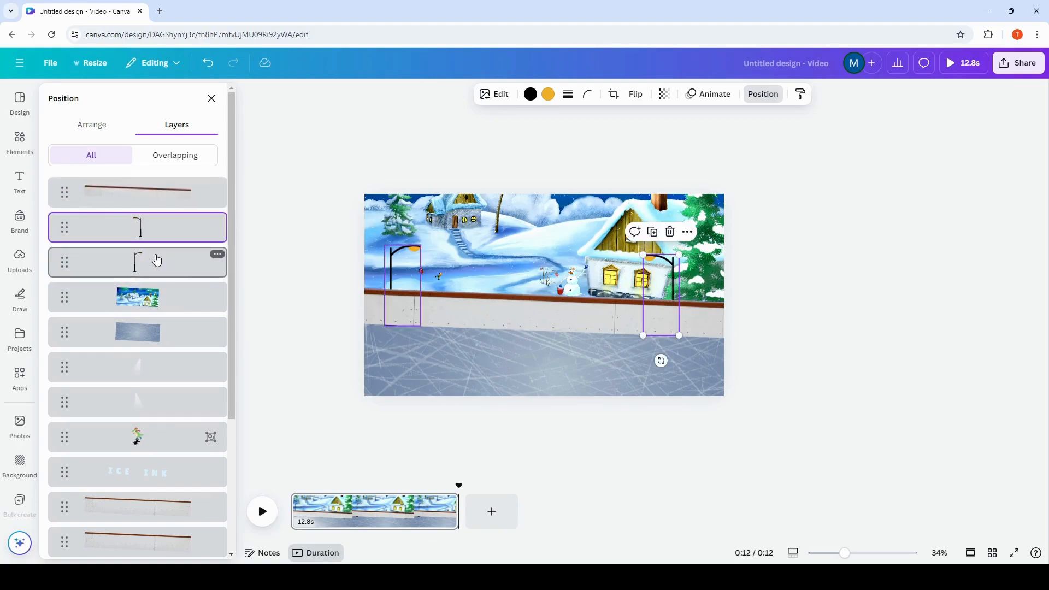
click(892, 243)
Search the elements for "ligh beam" graphics and refine the search with the "Light beam" suggestion
click(20, 141)
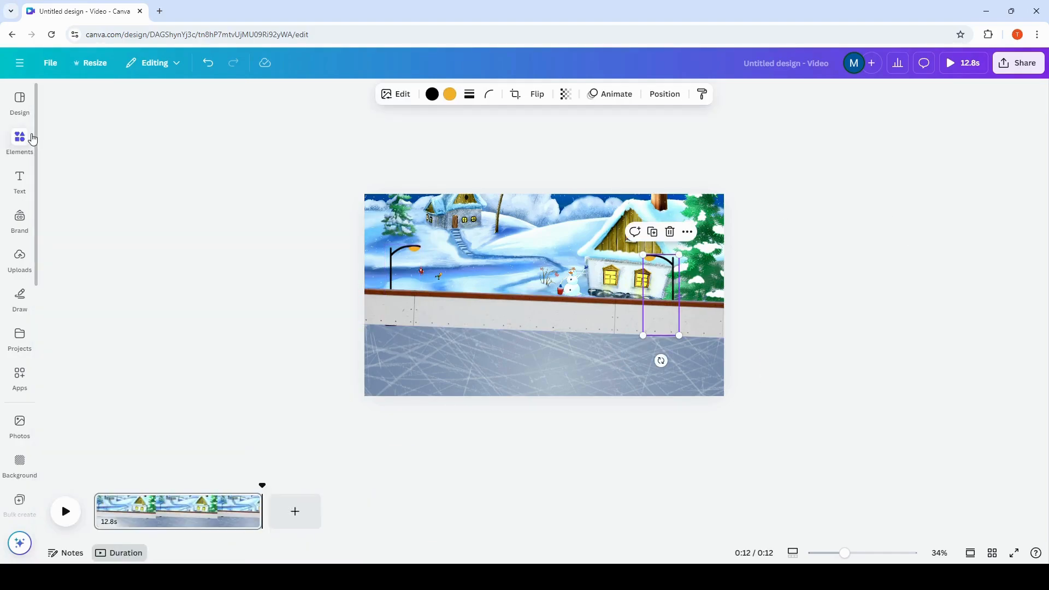
click(195, 98)
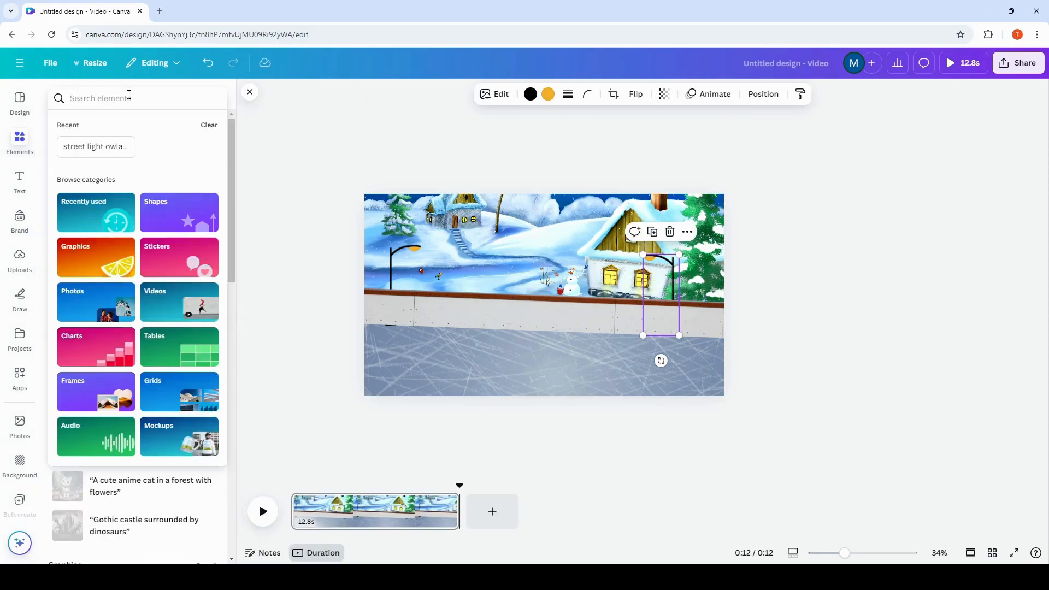
text(ligh beam)
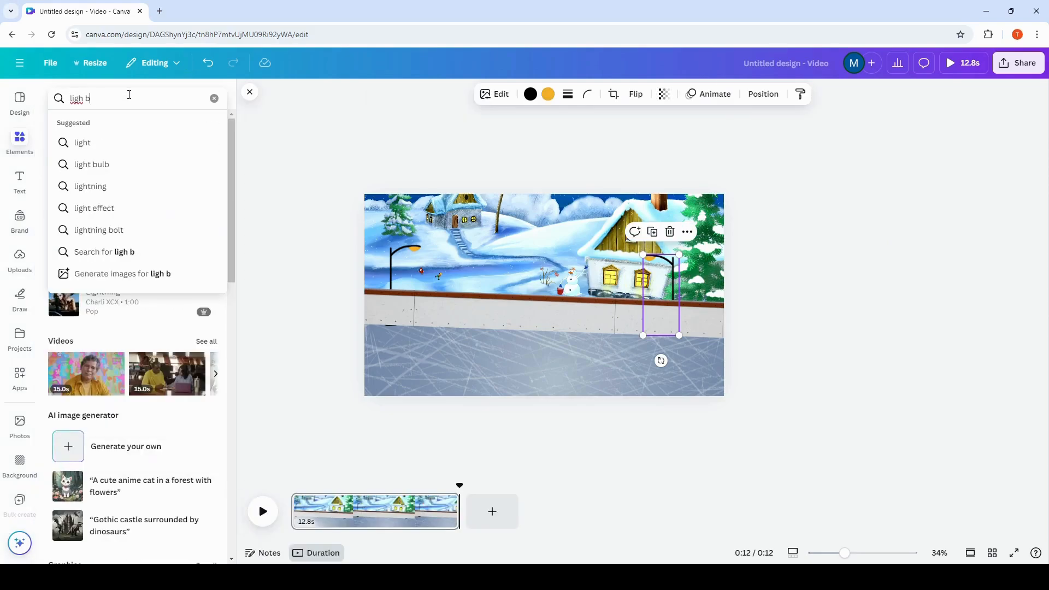
key(Return)
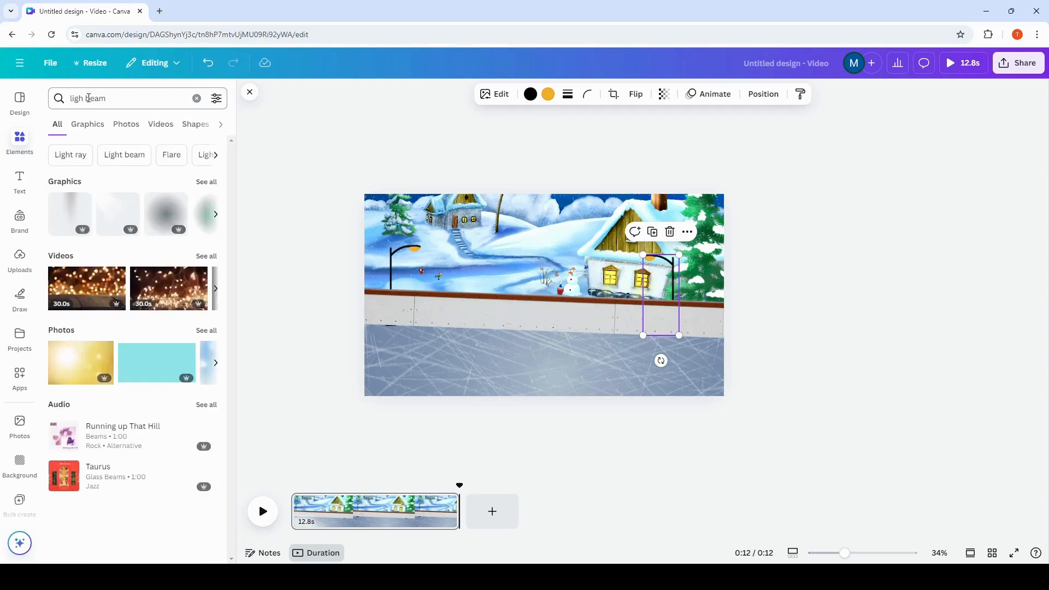
click(86, 125)
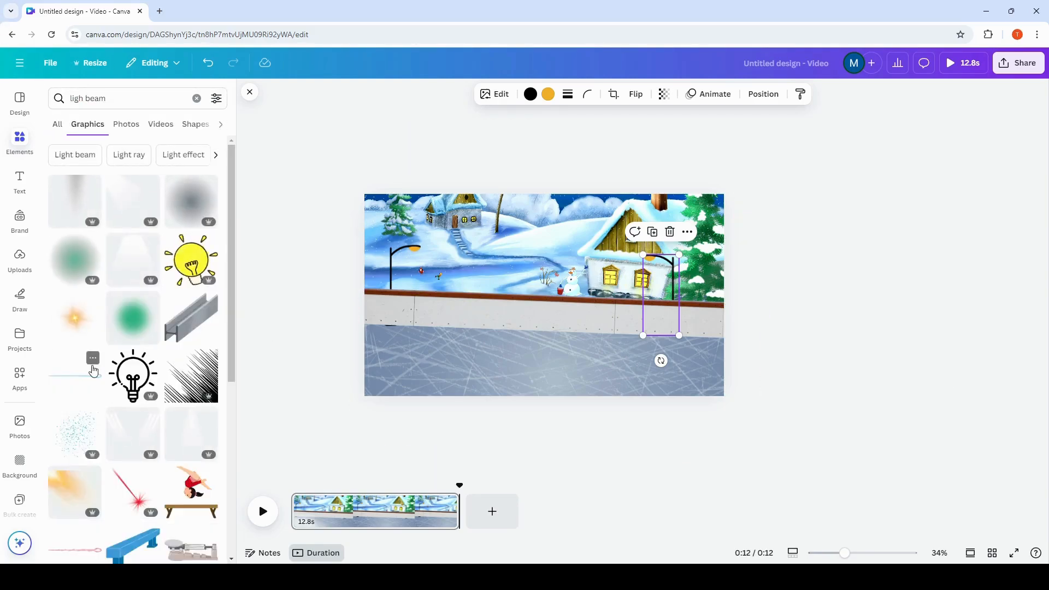
click(69, 195)
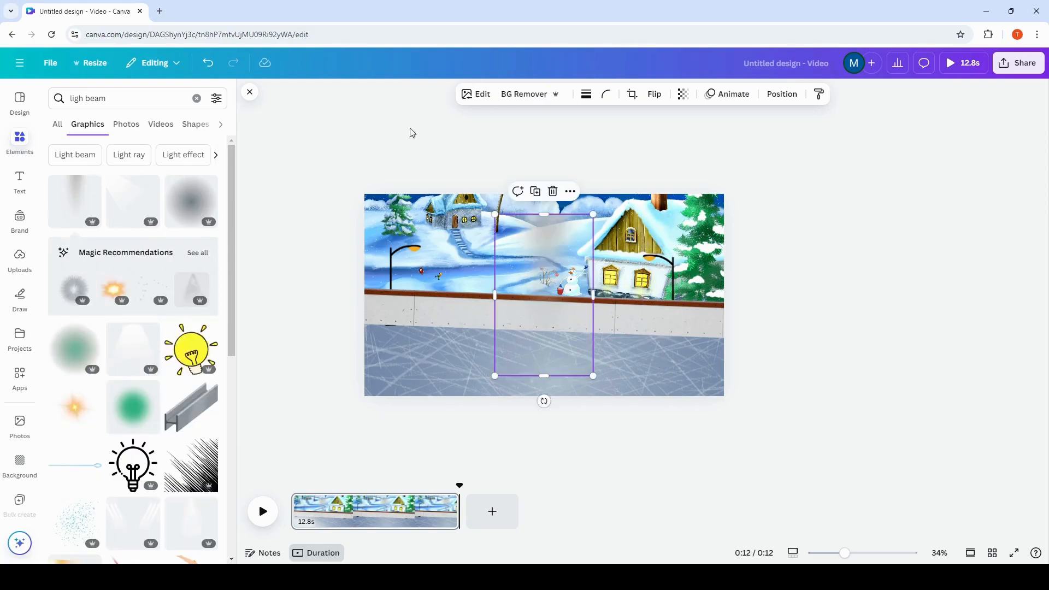
click(555, 192)
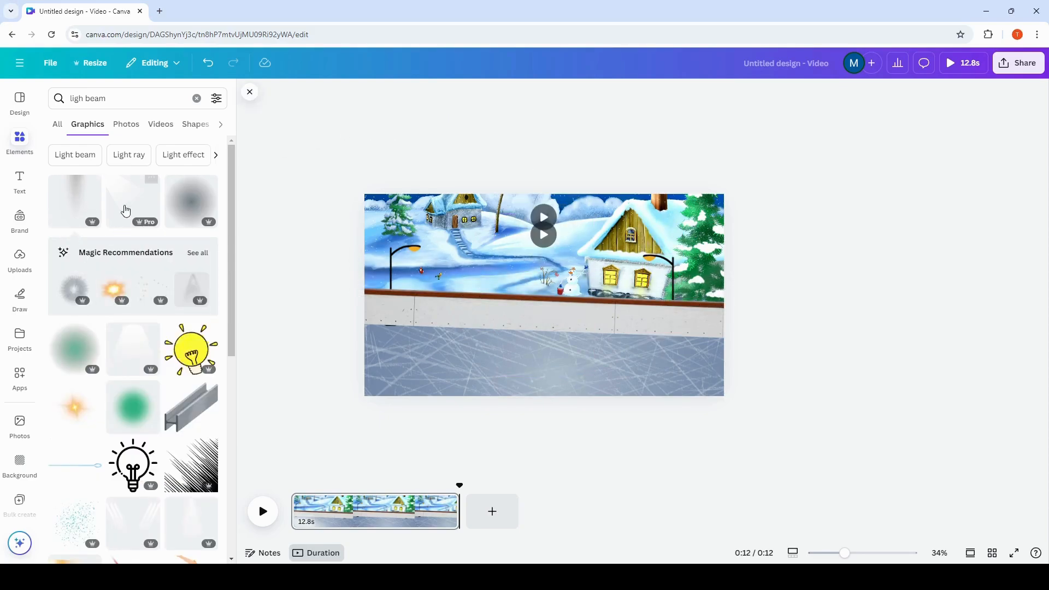
click(76, 155)
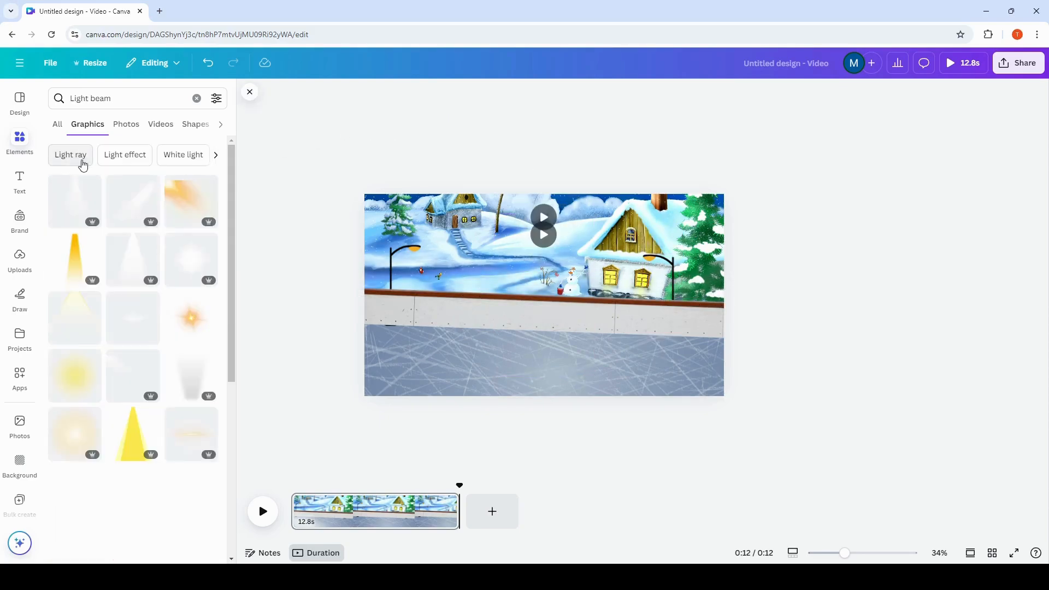
Add the Spotlight beam graphic, place one beam below each street lamp, and preview the video
click(70, 203)
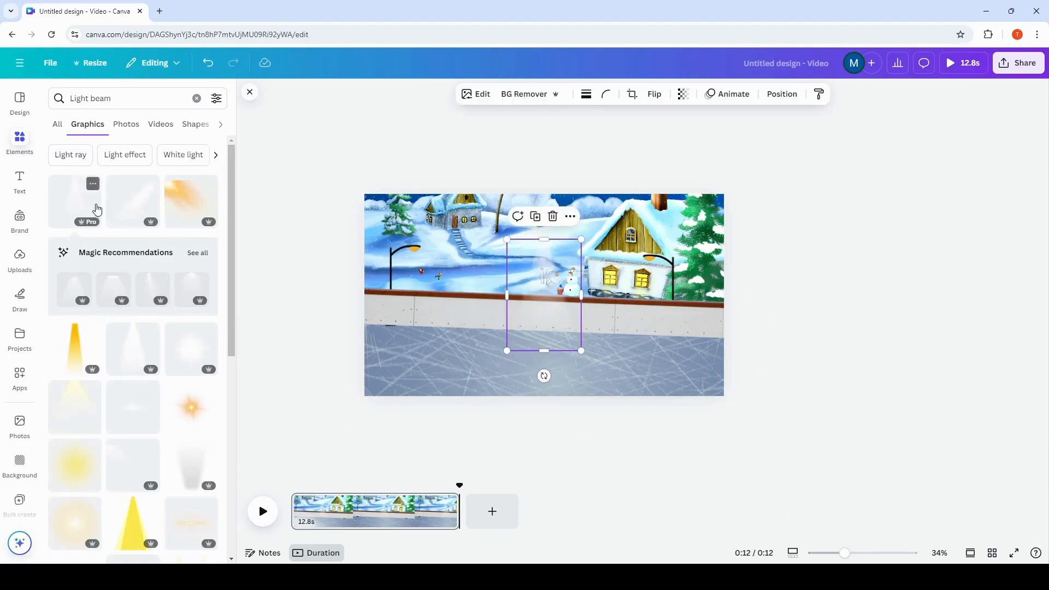
click(94, 184)
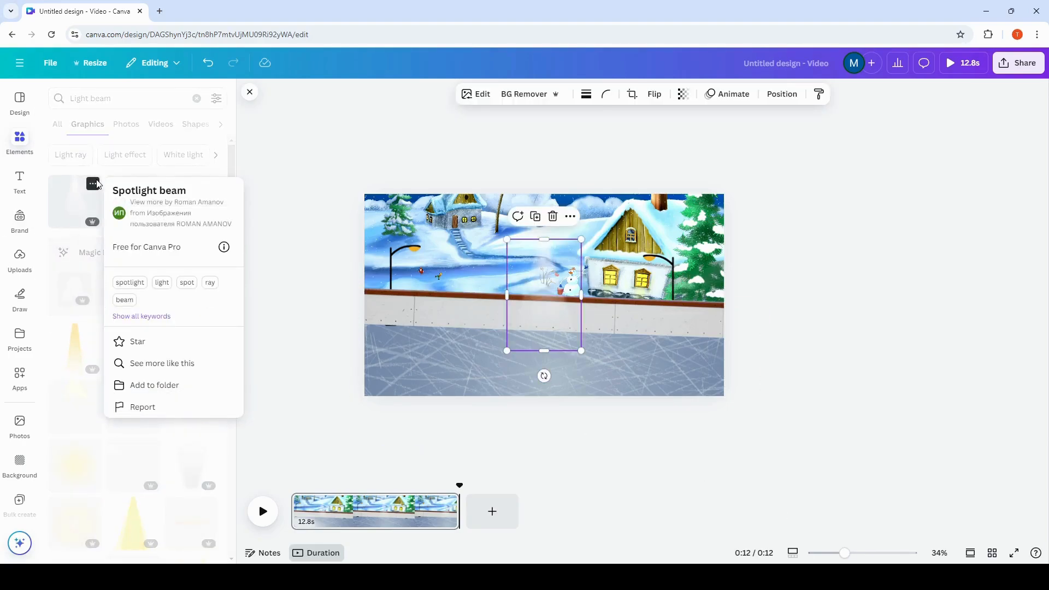
drag(538, 273, 654, 304)
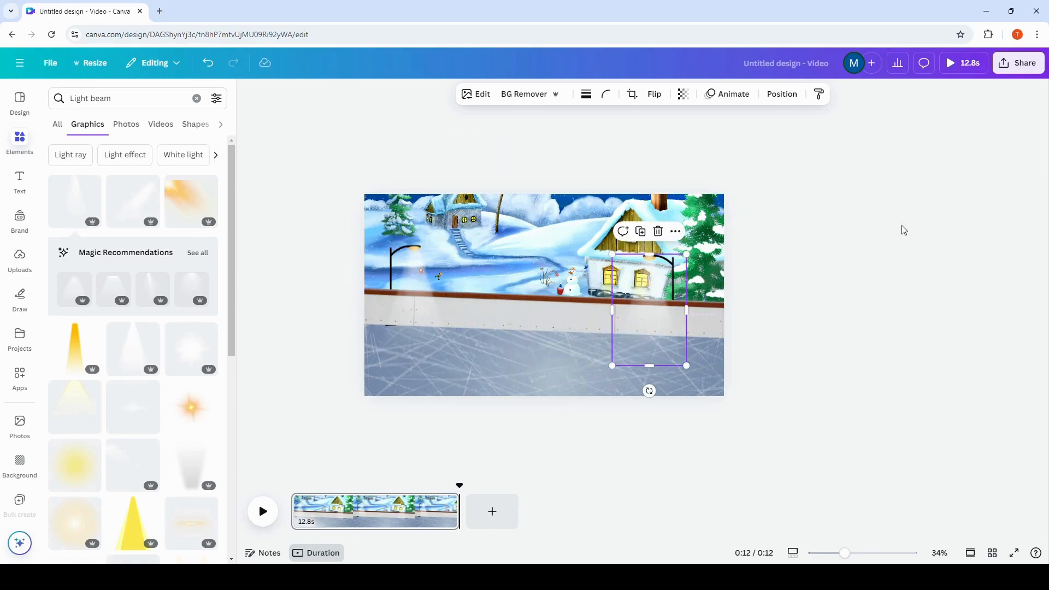
click(957, 63)
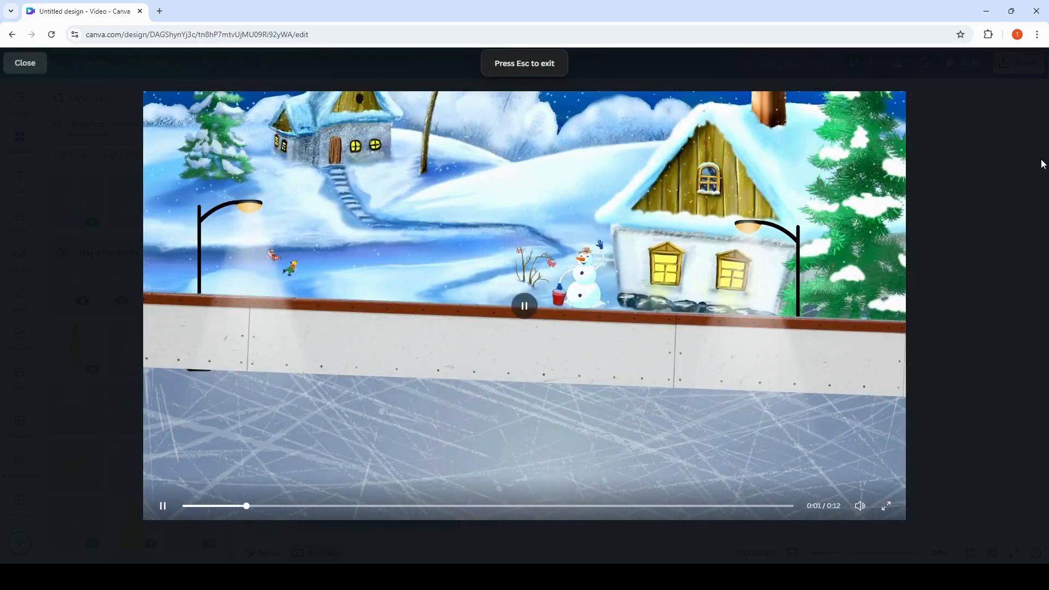
click(24, 63)
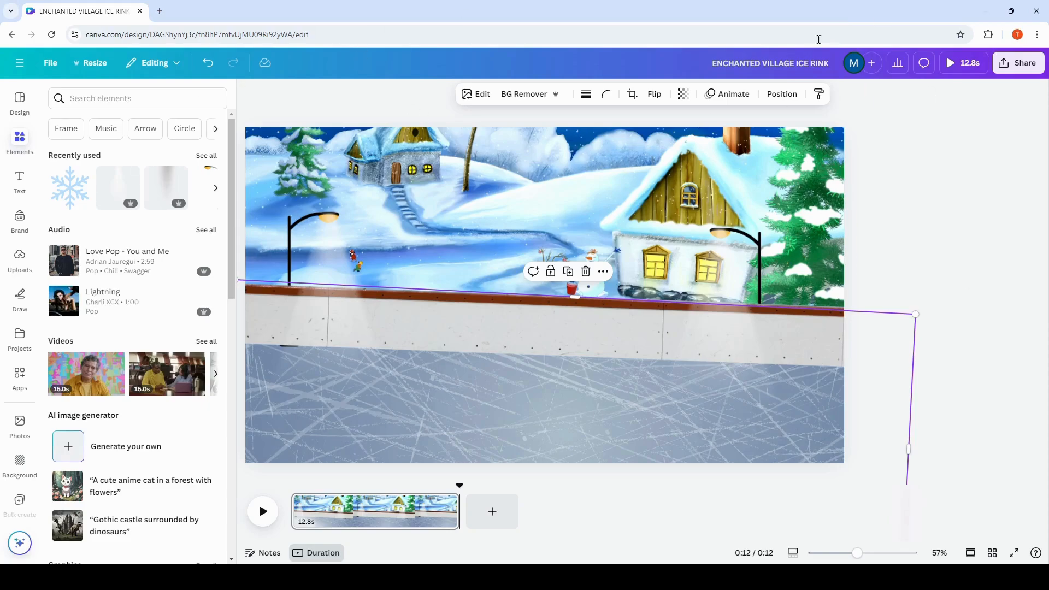
Select all scene layers from the light beams down to the ice, without the page background, and lock them
click(781, 95)
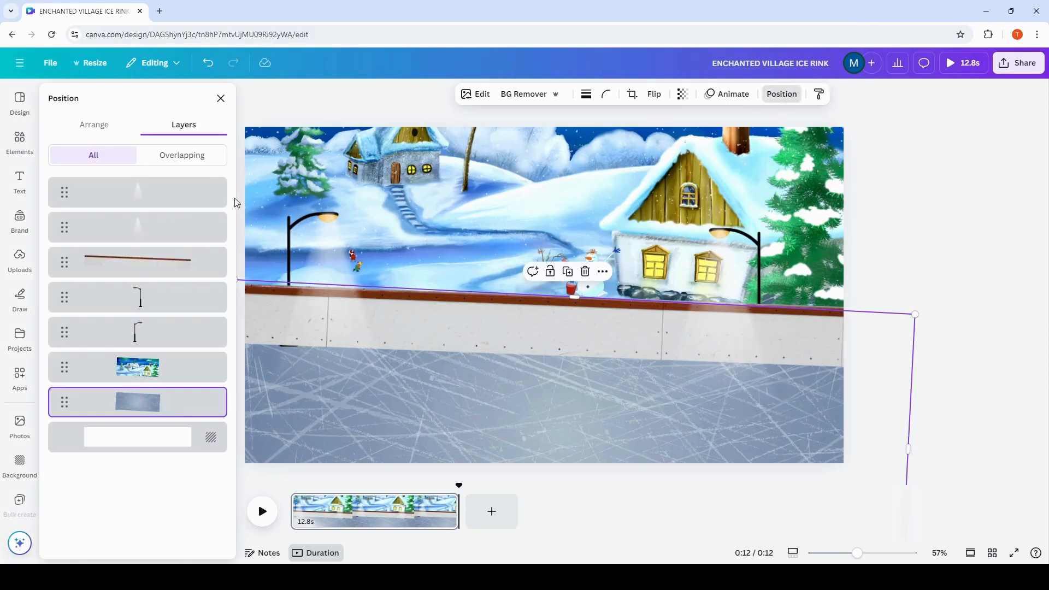
click(183, 194)
shift+click(171, 411)
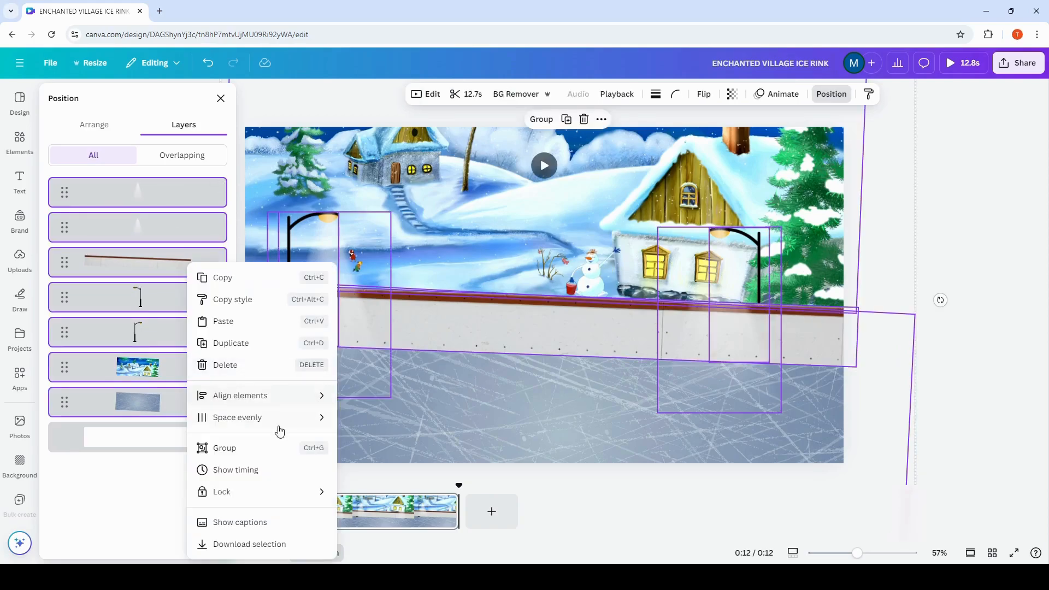
mouse_move(233, 492)
click(370, 493)
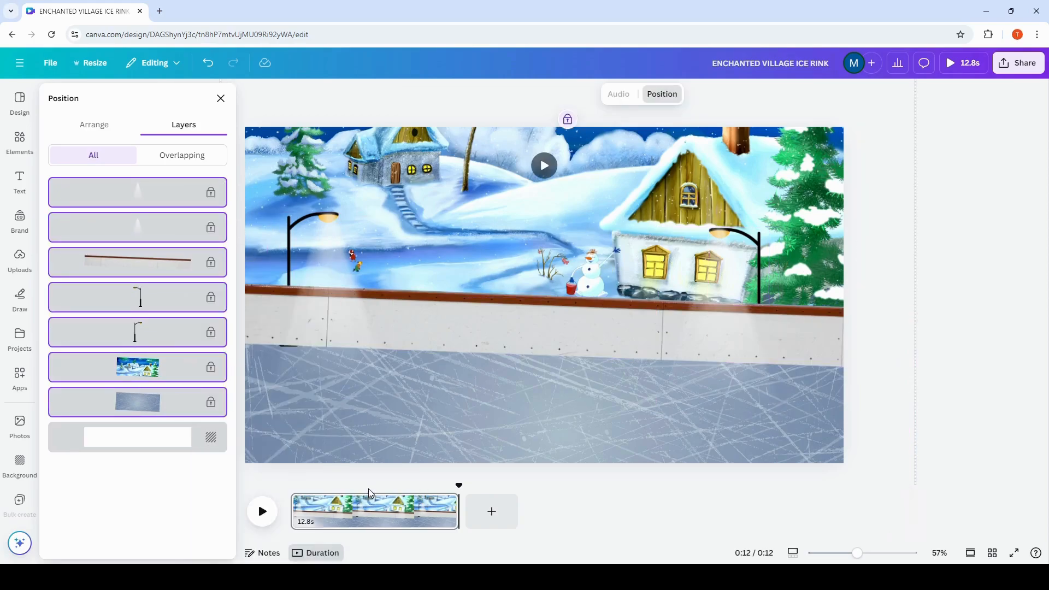
click(993, 166)
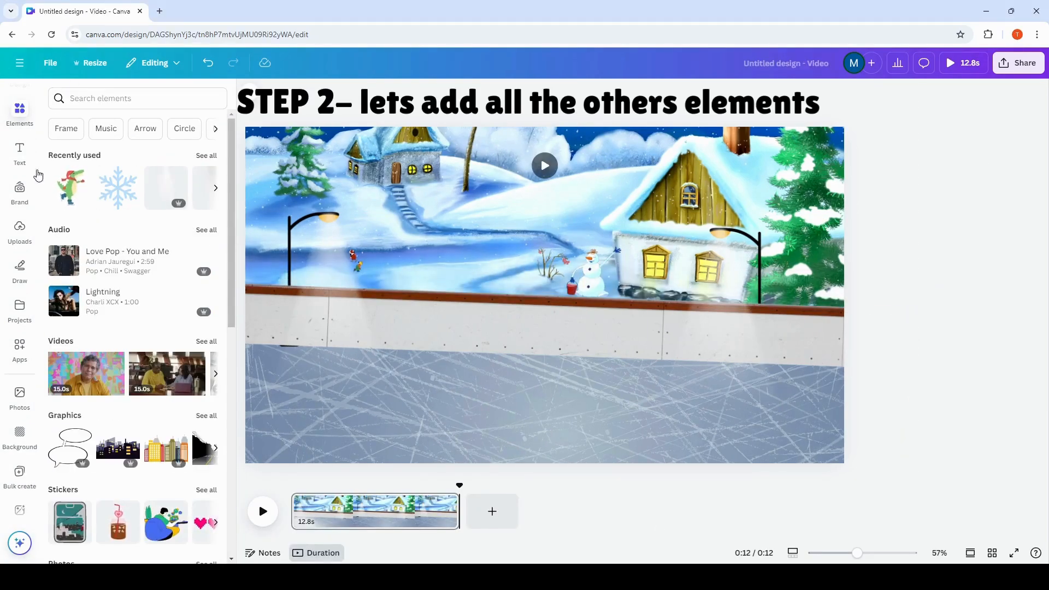
Search the elements for "crocodile skating" and limit the results to animated graphics
click(105, 98)
text(croco)
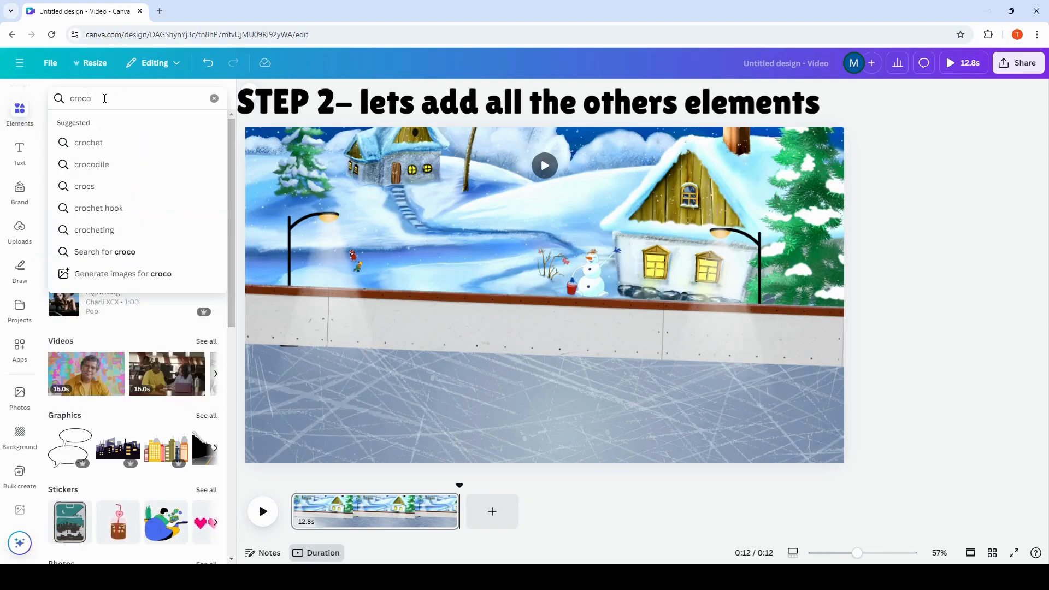
text(dile skating)
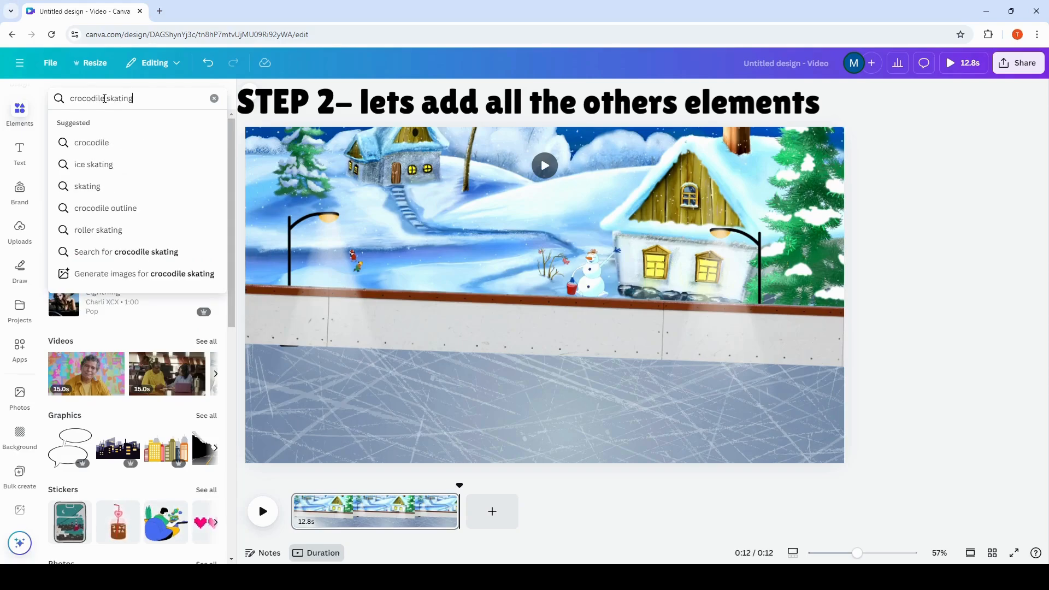
key(Return)
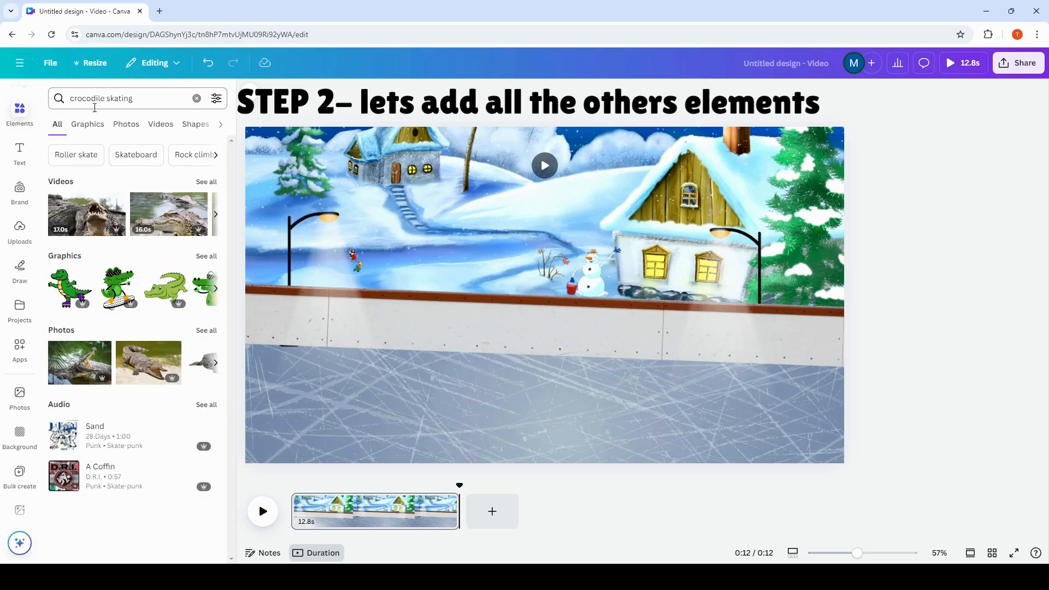
click(88, 124)
click(216, 99)
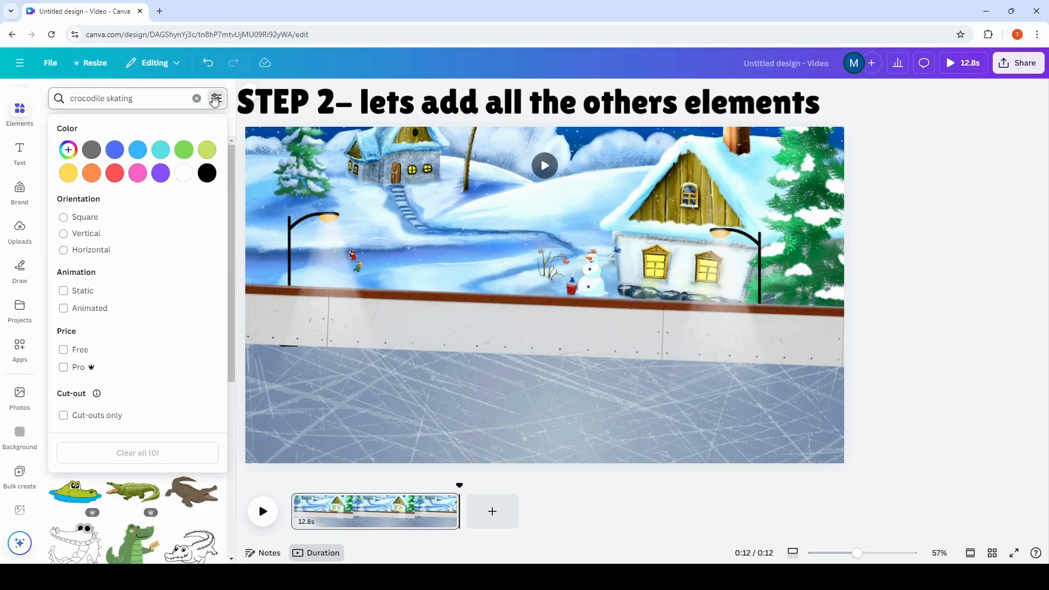
click(63, 308)
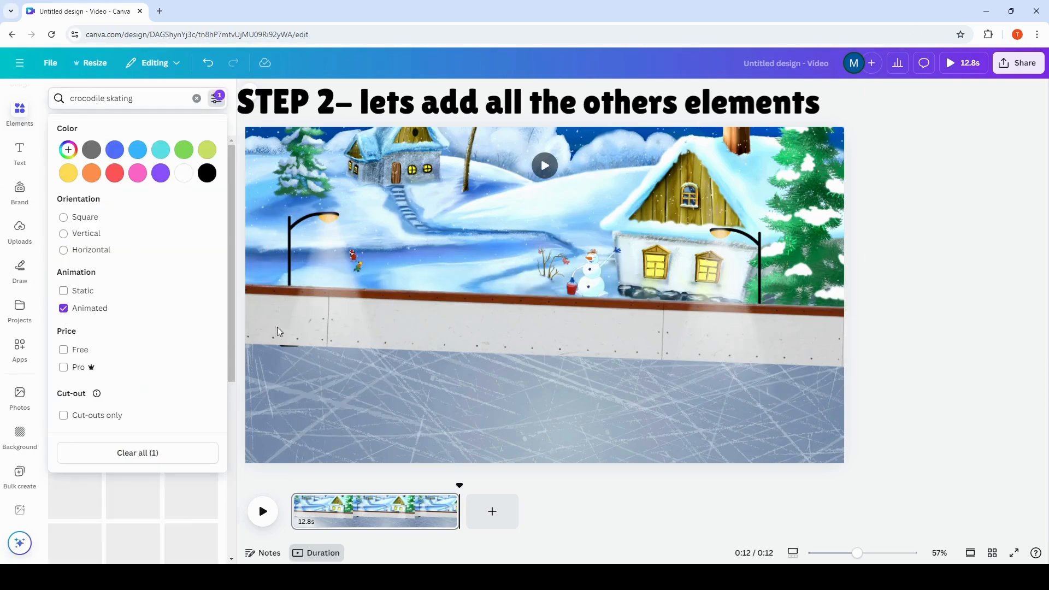
click(3, 294)
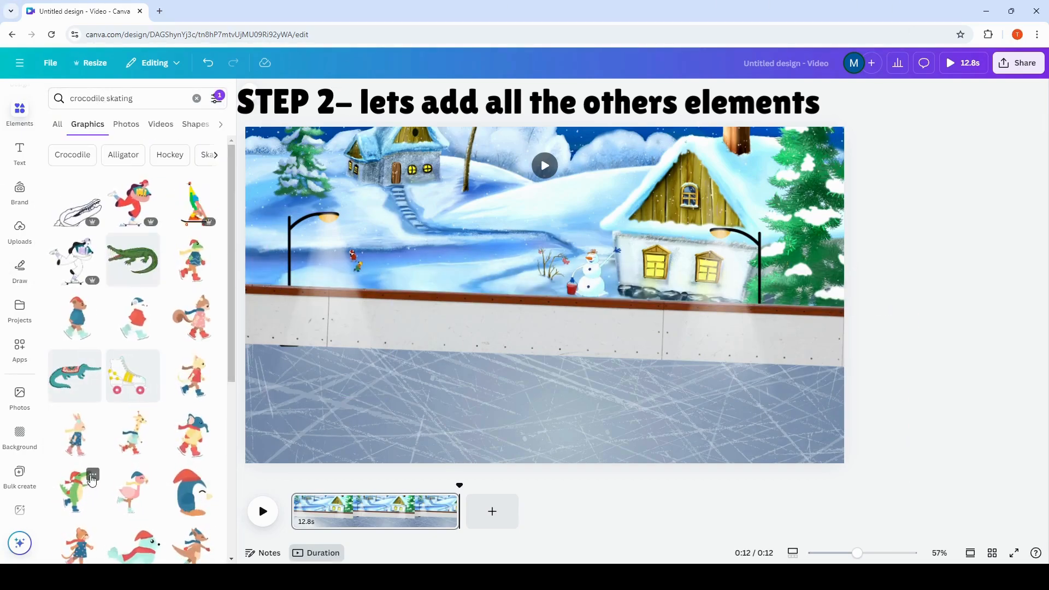
Check the details of the skating alligator with the red hat and add this Skater Alligator graphic to the page
click(93, 476)
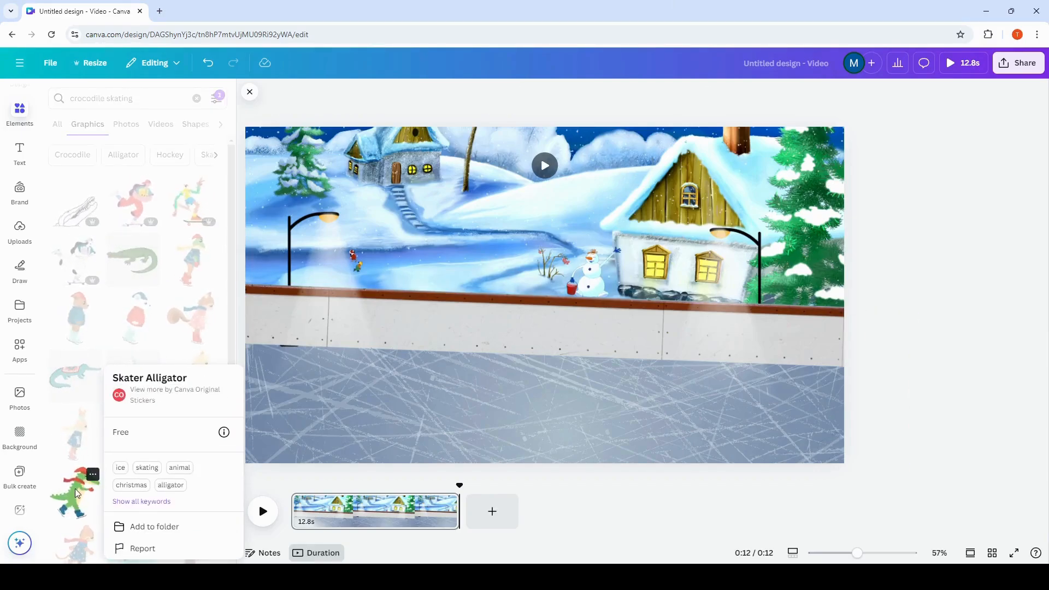
click(389, 385)
click(79, 492)
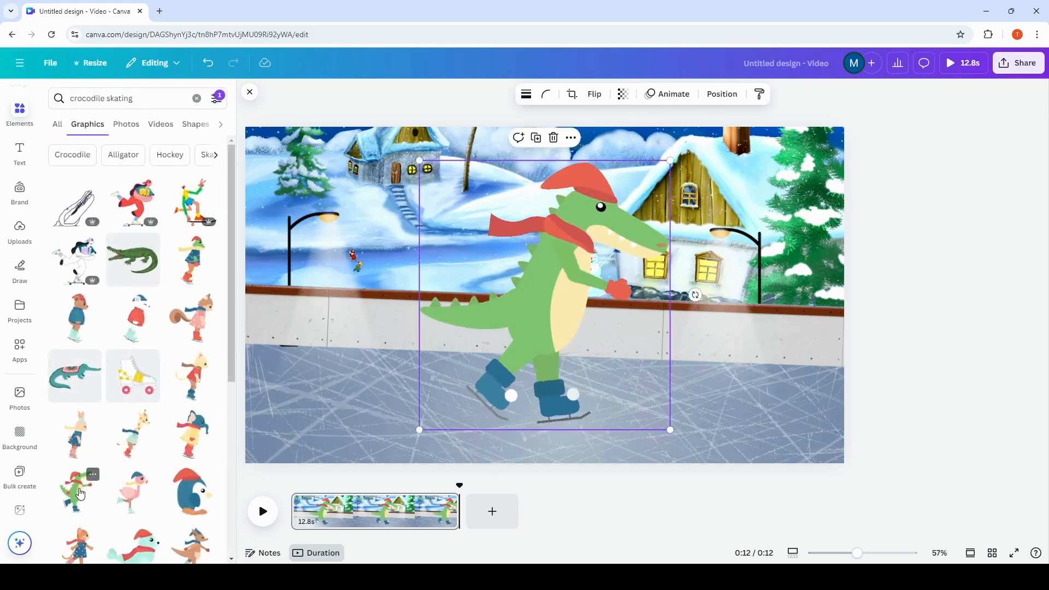
Flip the alligator horizontally, shrink it to under half size, and place it on the ice below the large house
click(595, 94)
click(621, 122)
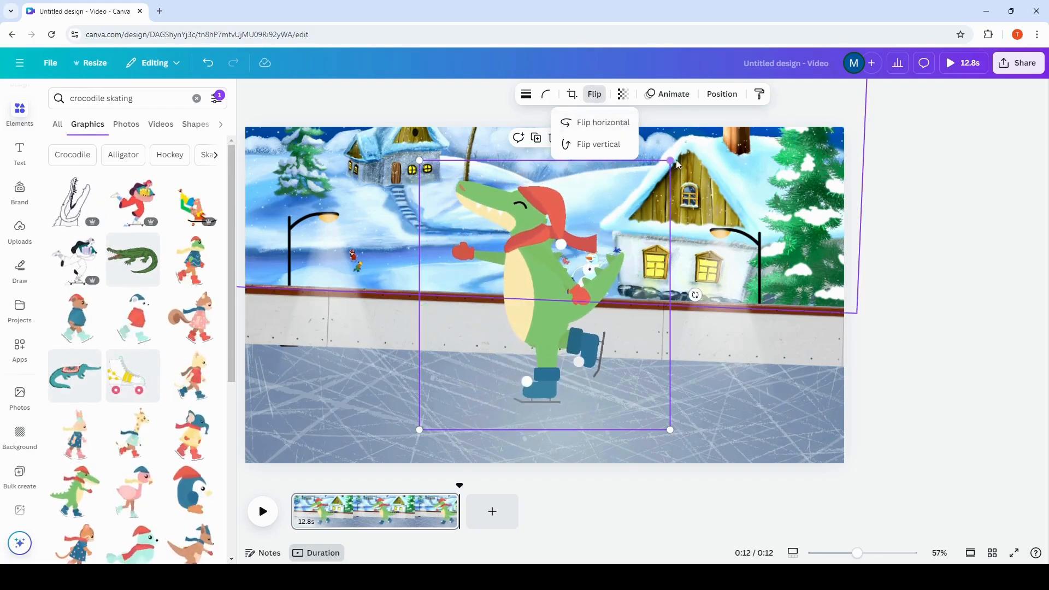
drag(670, 160, 537, 305)
drag(466, 344, 633, 308)
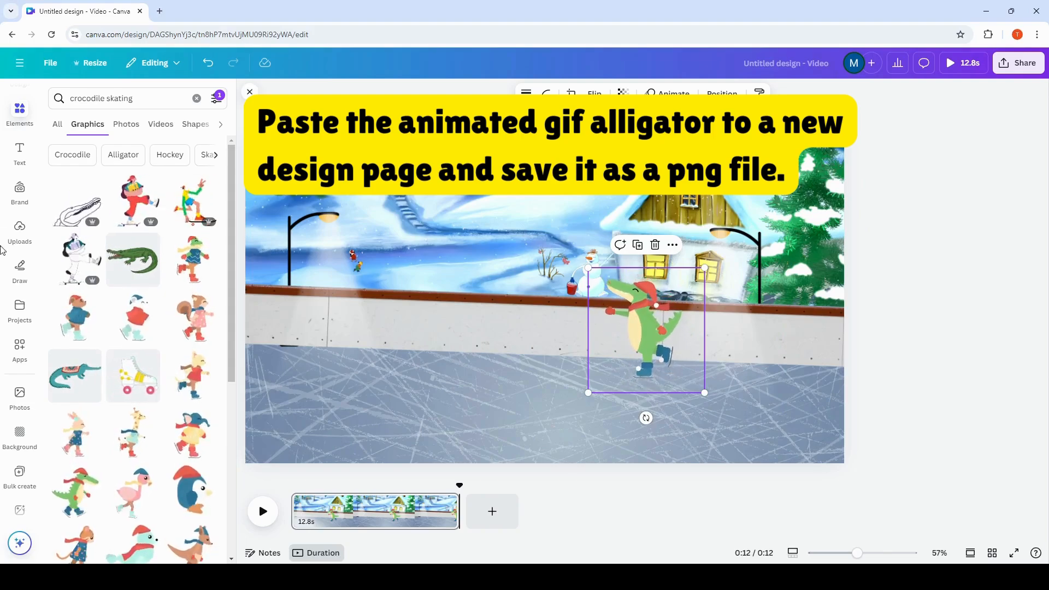
Add the uploaded still alligator image to the page, remove its white background, and shrink it to under half size
click(20, 230)
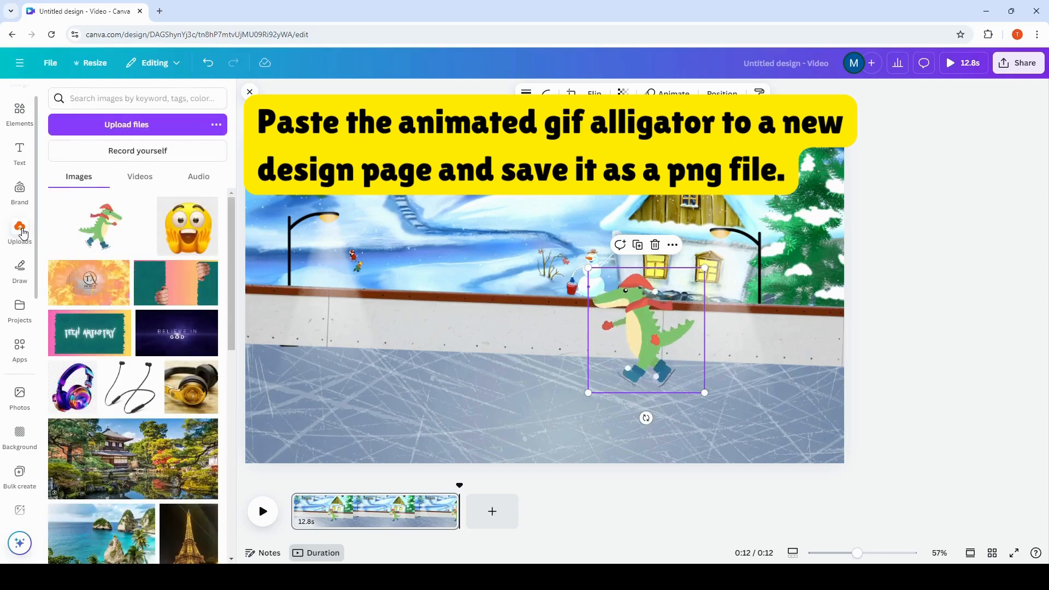
click(98, 234)
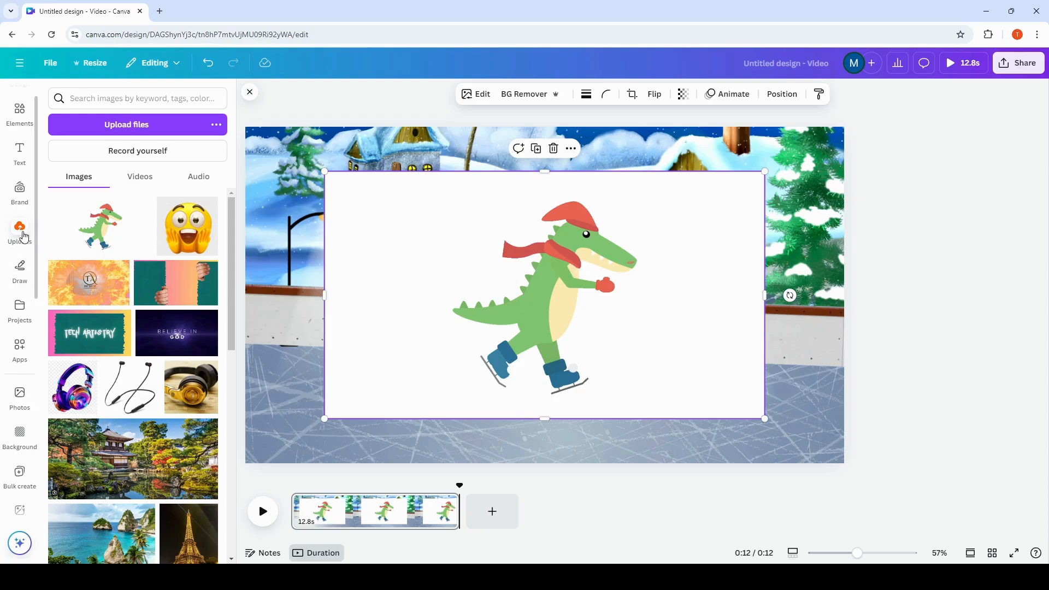
click(526, 95)
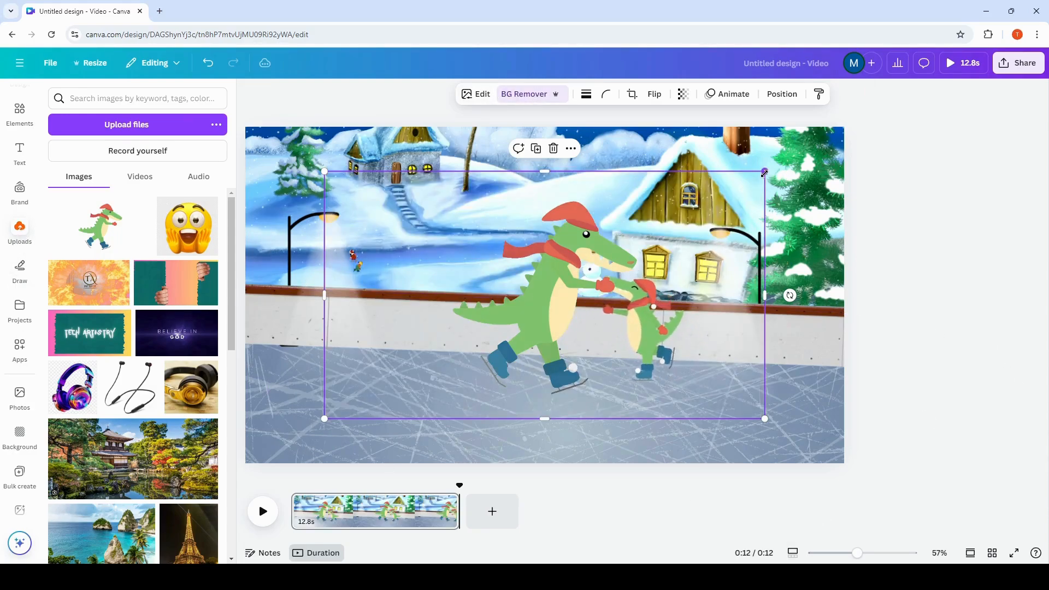
drag(764, 171, 508, 316)
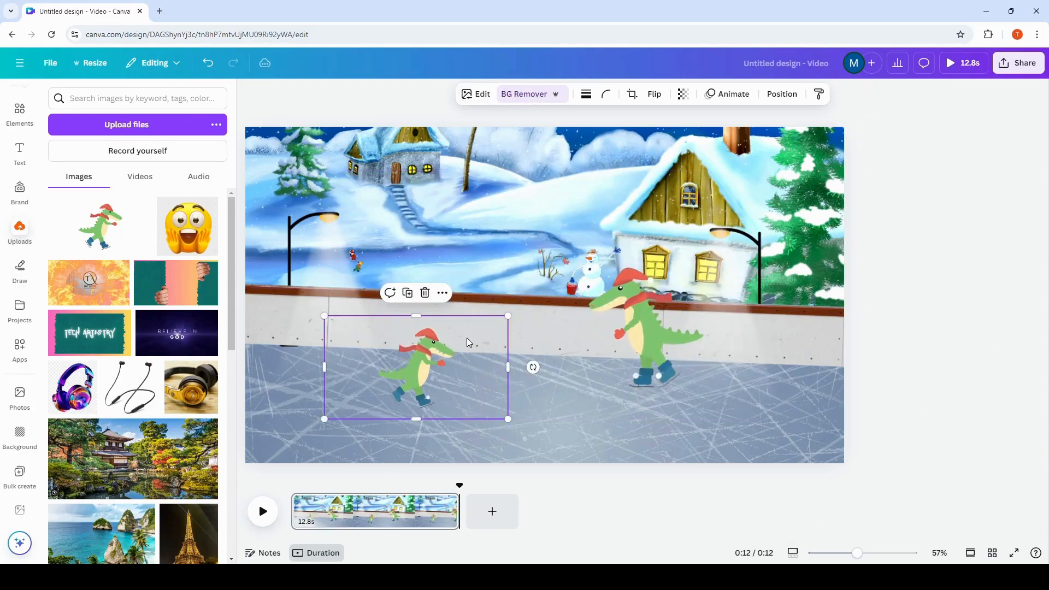
Crop the empty sides off the still alligator image and apply the Custom Duotone effect to it
drag(502, 370, 458, 377)
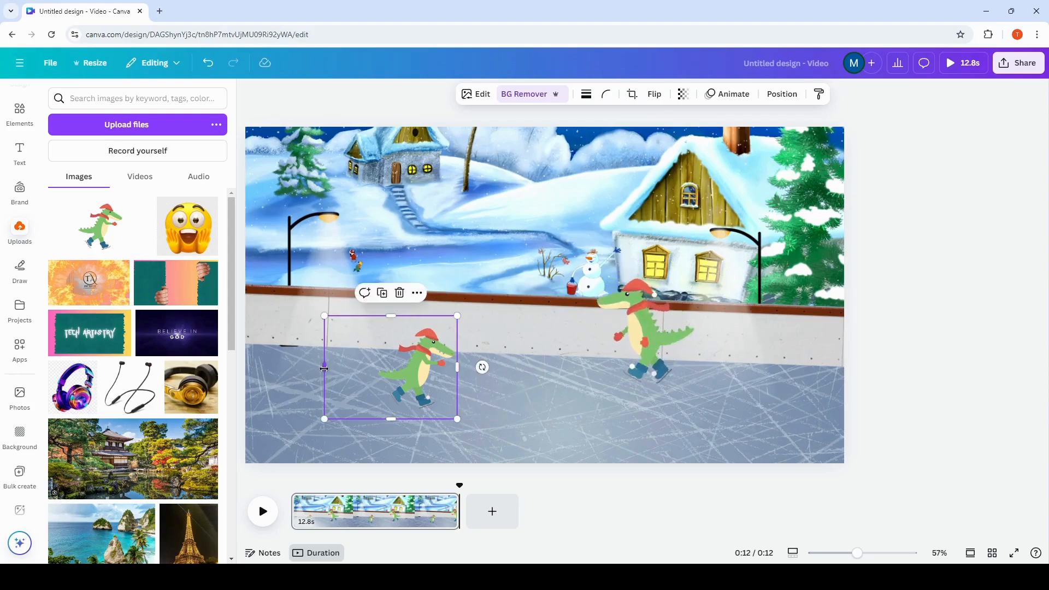
drag(325, 386, 372, 386)
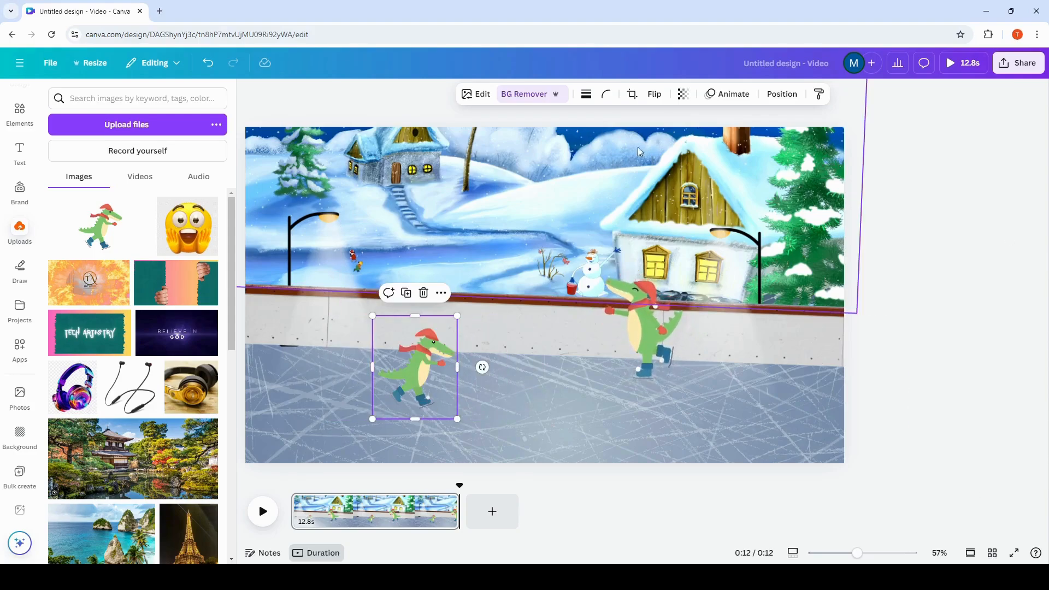
click(474, 97)
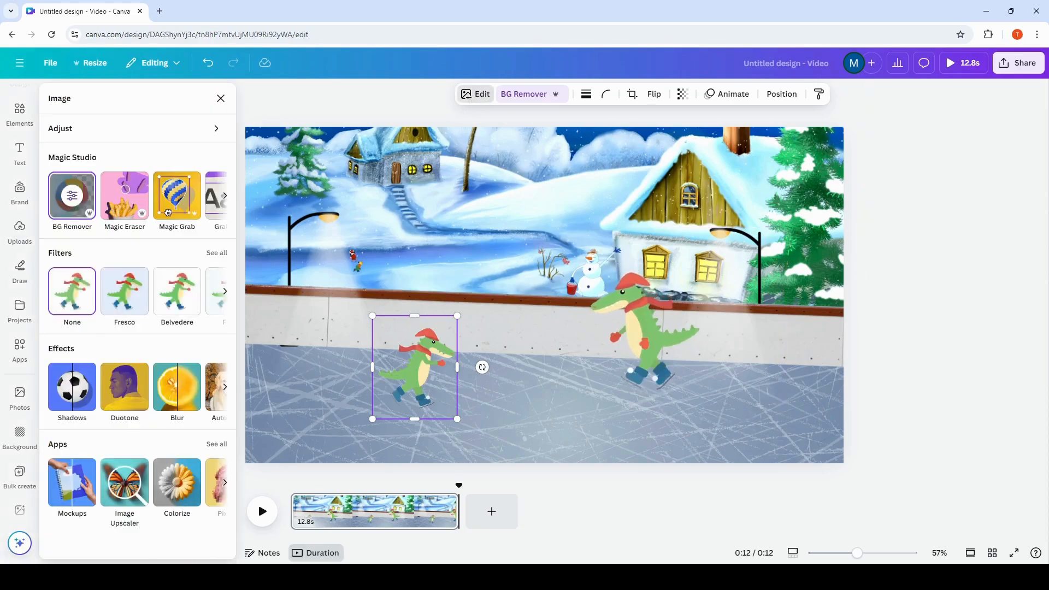
click(130, 390)
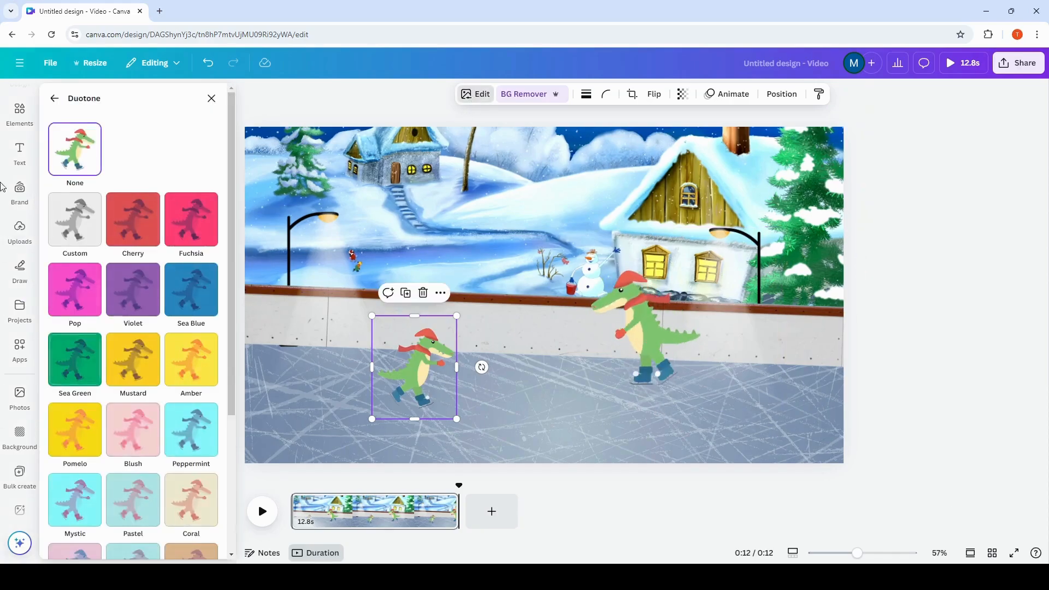
click(75, 221)
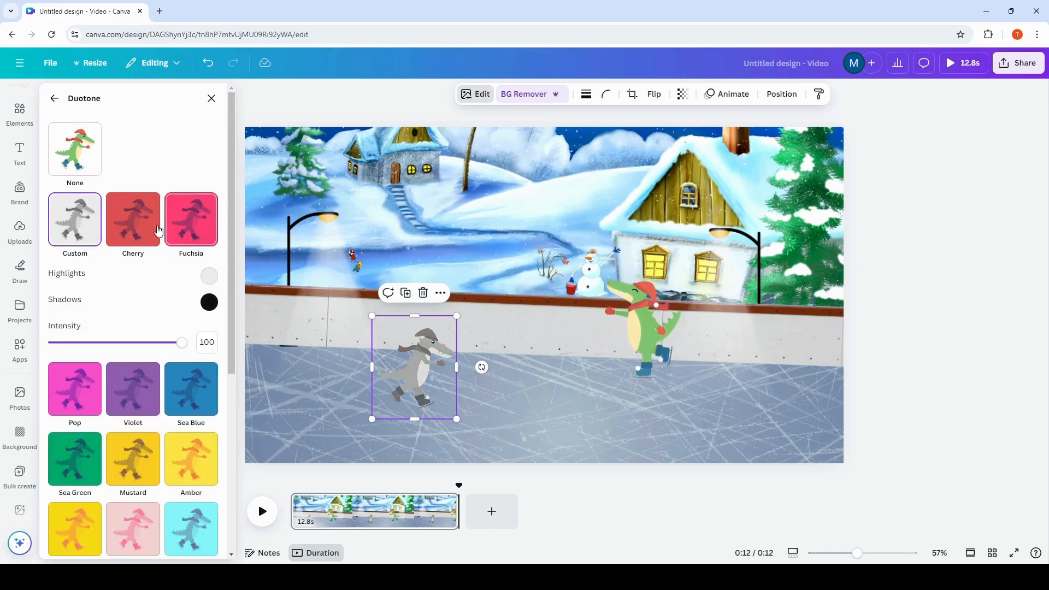
Set the Duotone highlights color of the still alligator to #000000
click(210, 278)
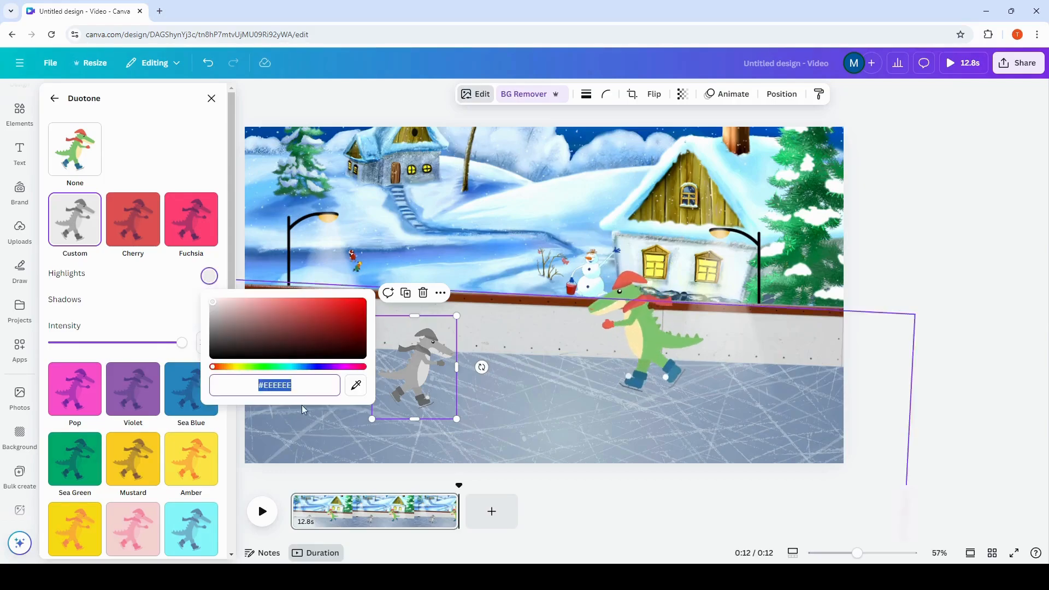
click(296, 381)
key(BackSpace)
key(BackSpace)
key(BackSpace)
key(BackSpace)
key(BackSpace)
key(BackSpace)
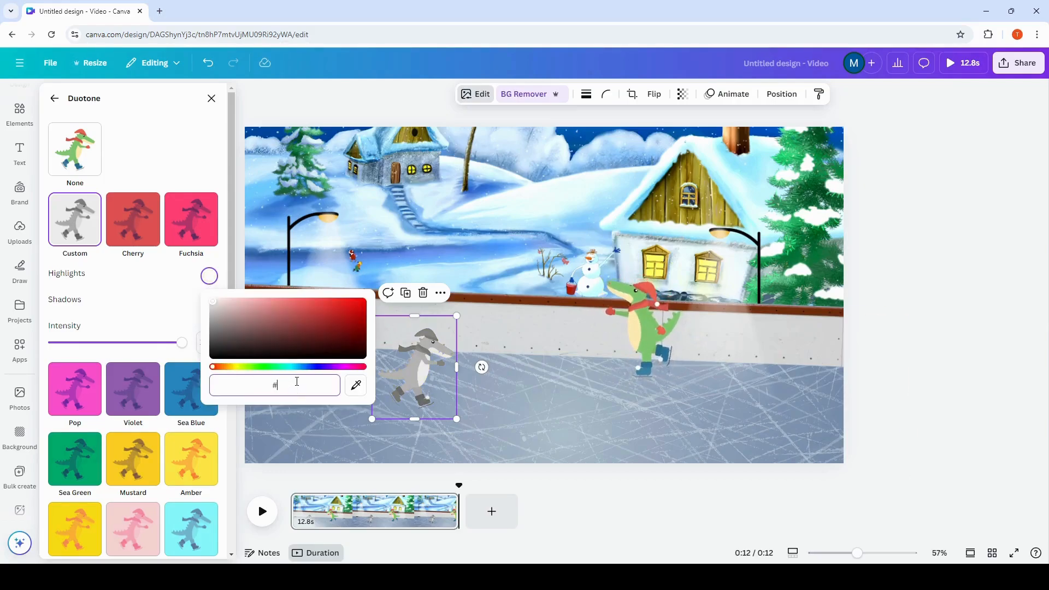
text(000000)
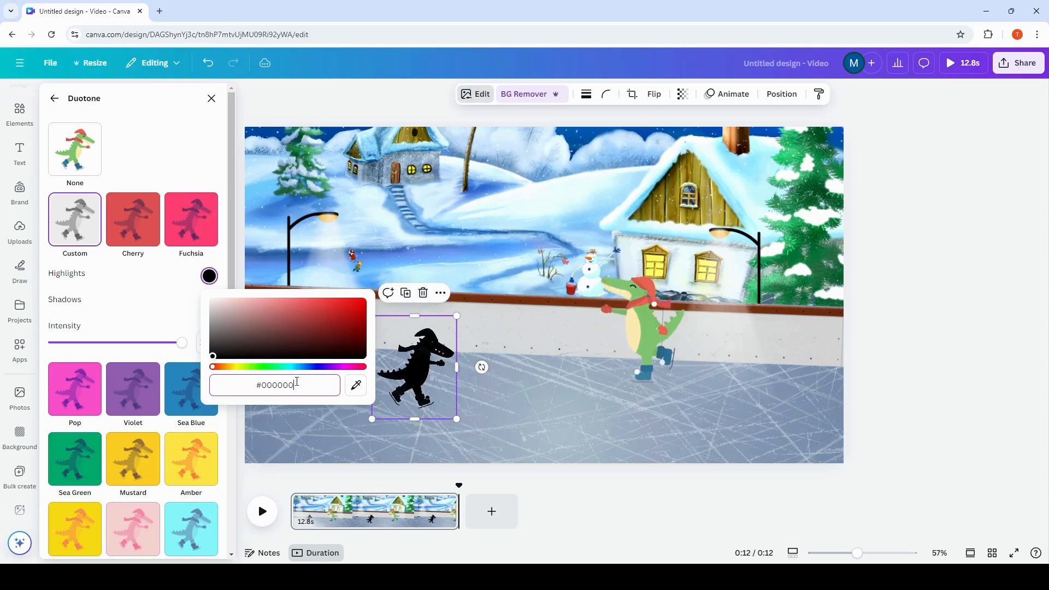
click(158, 309)
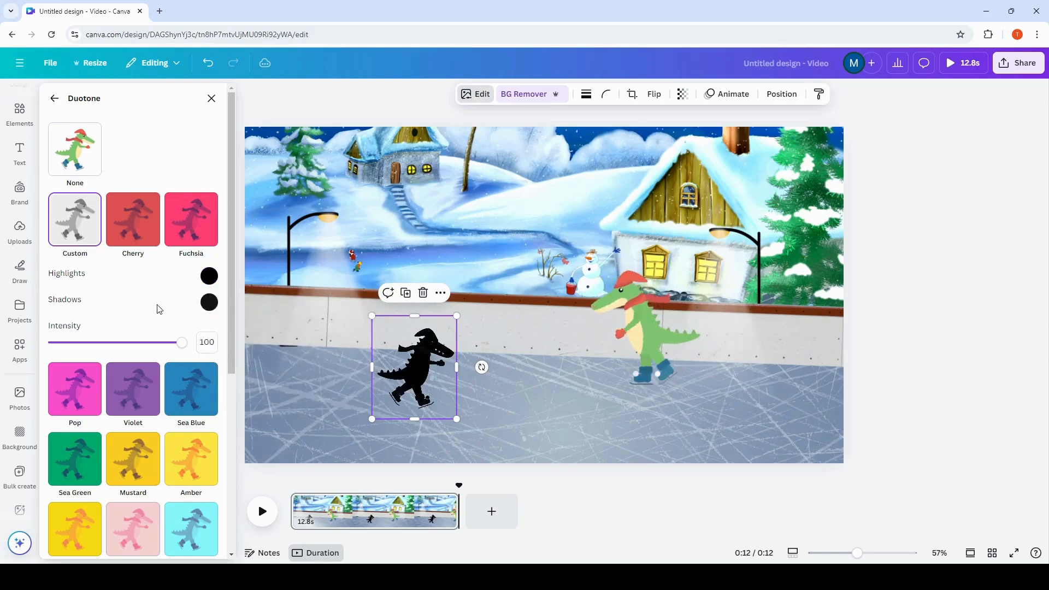
Set the Duotone shadows color of the still alligator to #000000
click(209, 302)
key(BackSpace)
key(BackSpace)
key(BackSpace)
key(BackSpace)
key(BackSpace)
key(BackSpace)
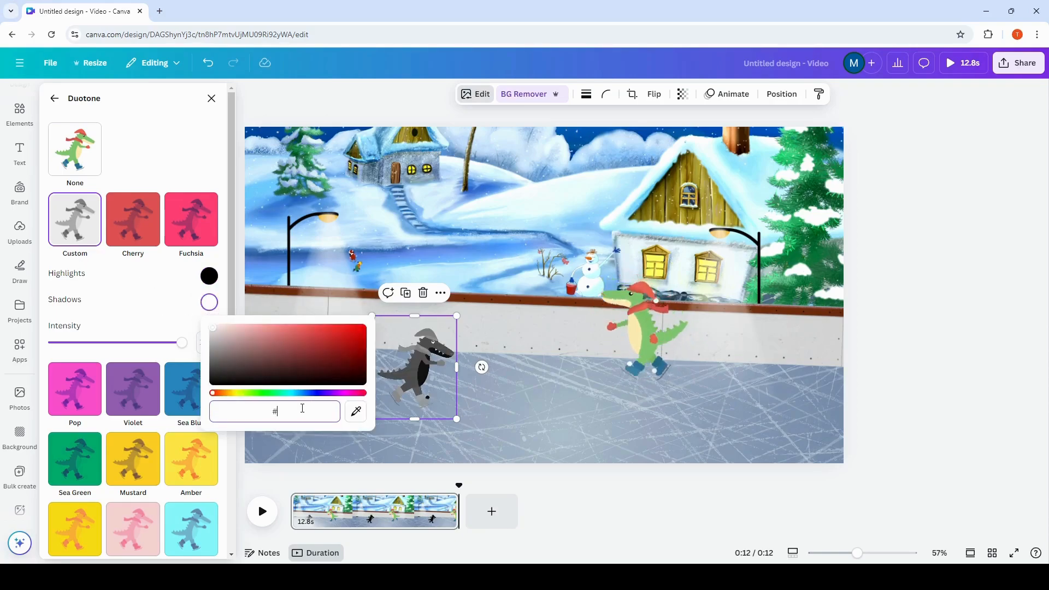
text(000000)
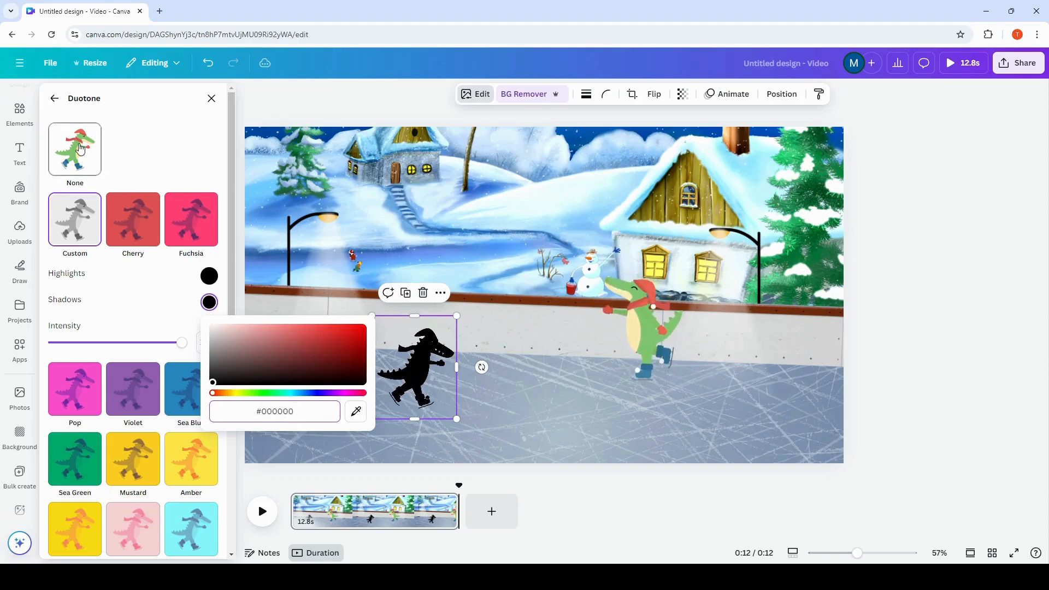
click(117, 300)
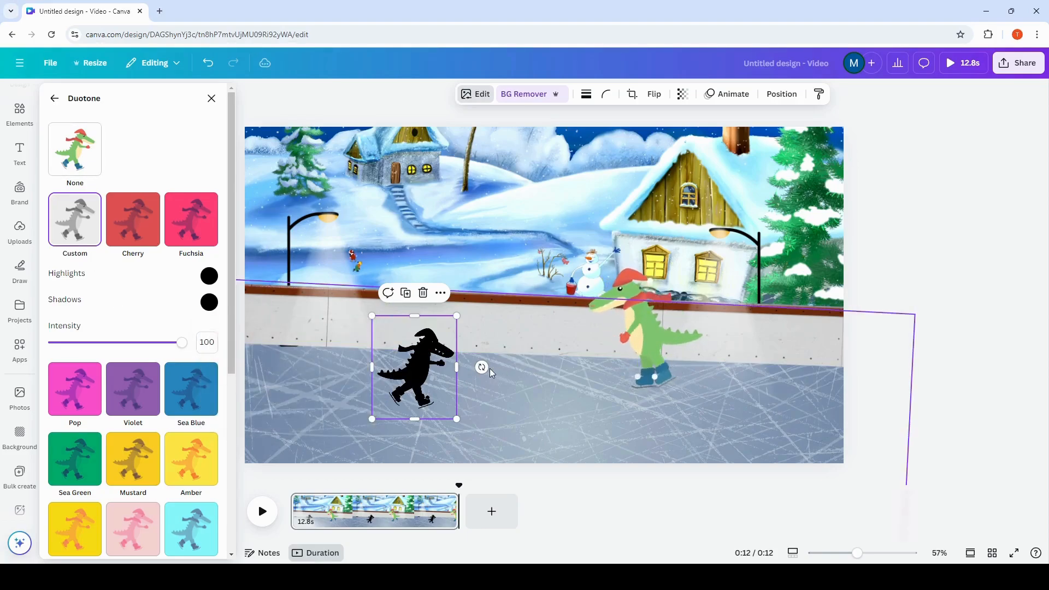
Turn the black alligator silhouette upside down, shrink it, and line it up beneath the skates of the animated alligator as its shadow
drag(482, 368, 624, 412)
drag(673, 467, 654, 441)
drag(629, 400, 629, 413)
drag(648, 334, 632, 337)
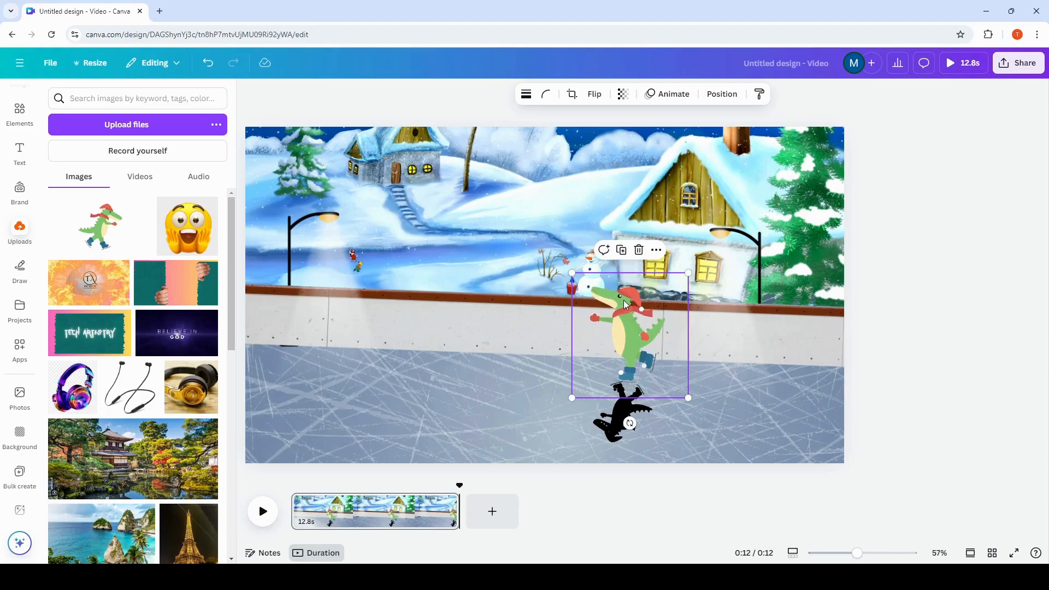
Group the animated skating alligator with its black silhouette
click(624, 415)
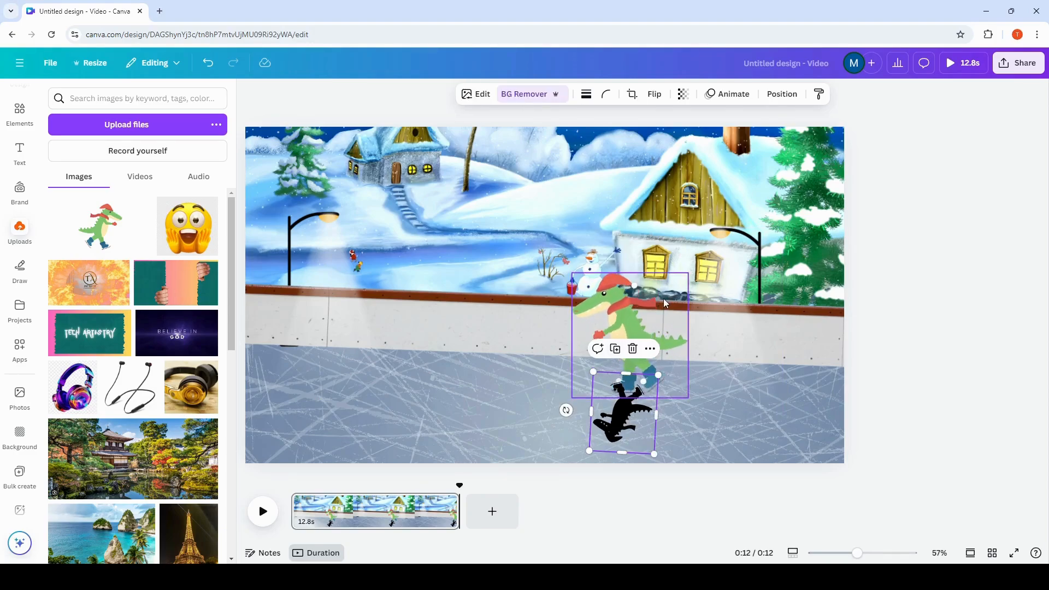
click(641, 315)
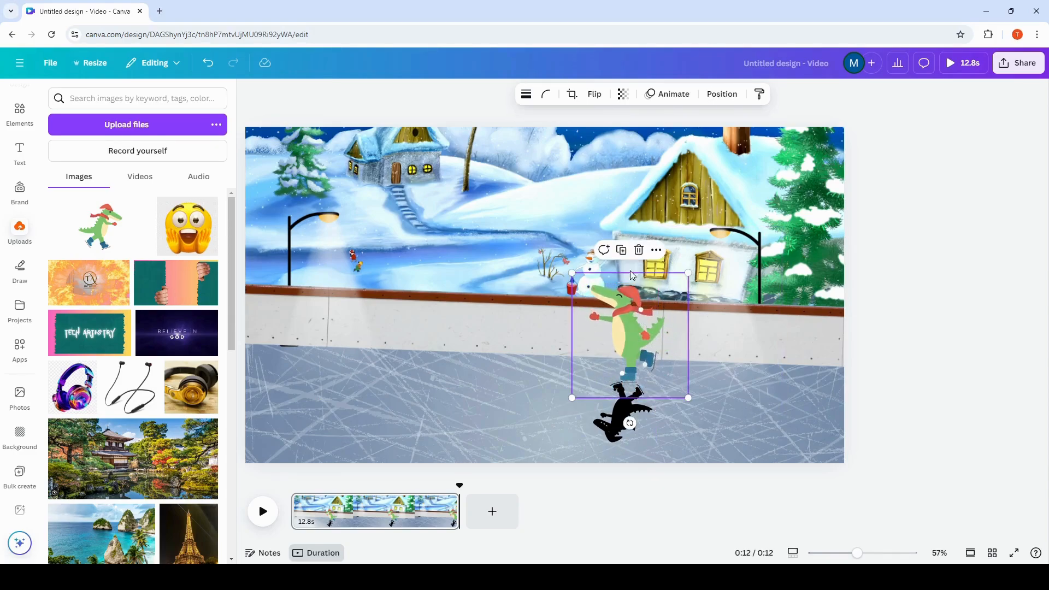
click(658, 252)
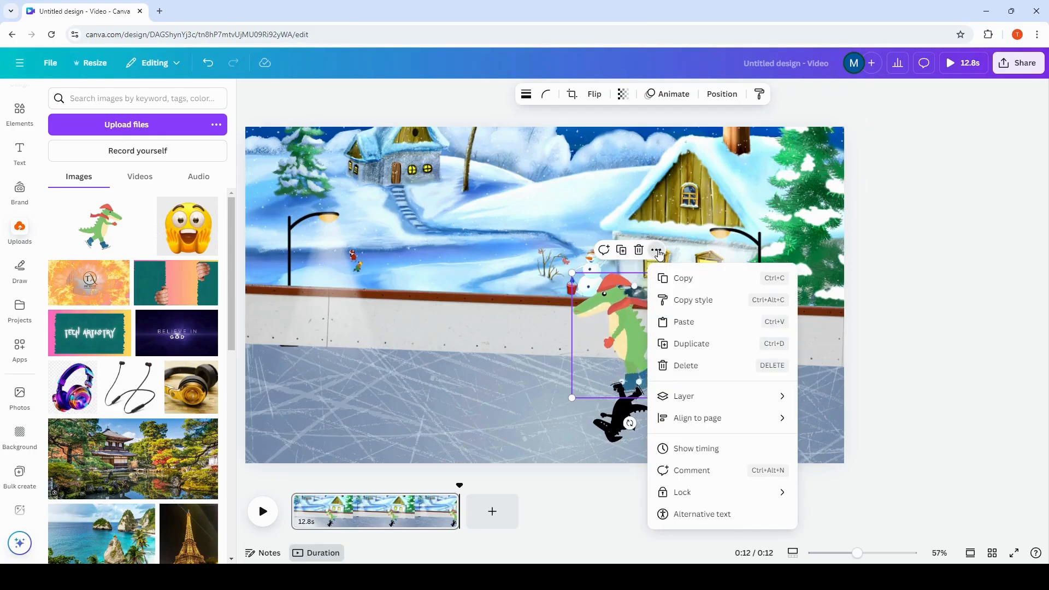
click(618, 431)
shift+click(617, 435)
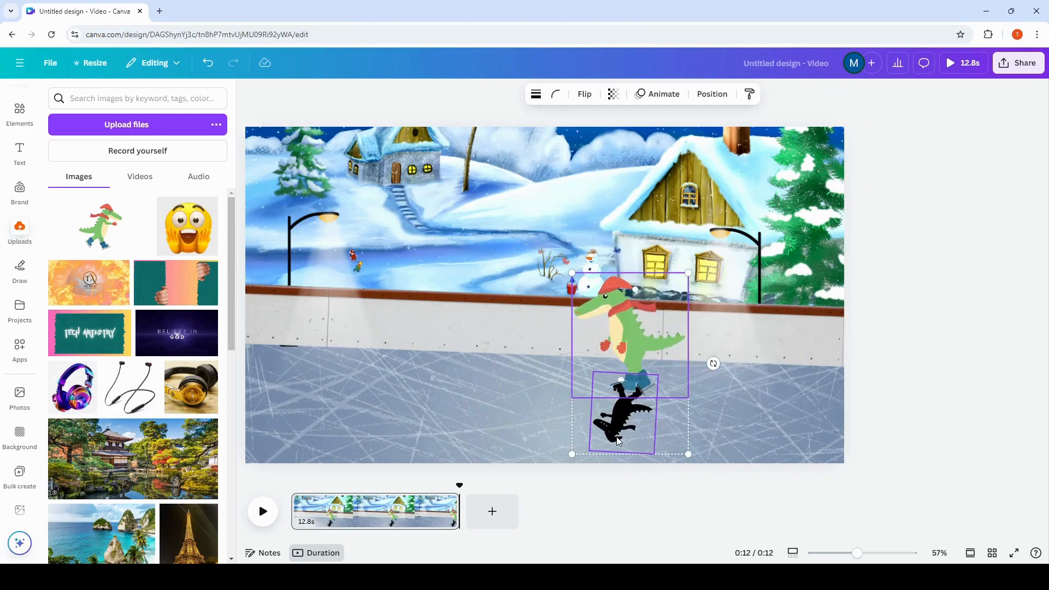
click(604, 250)
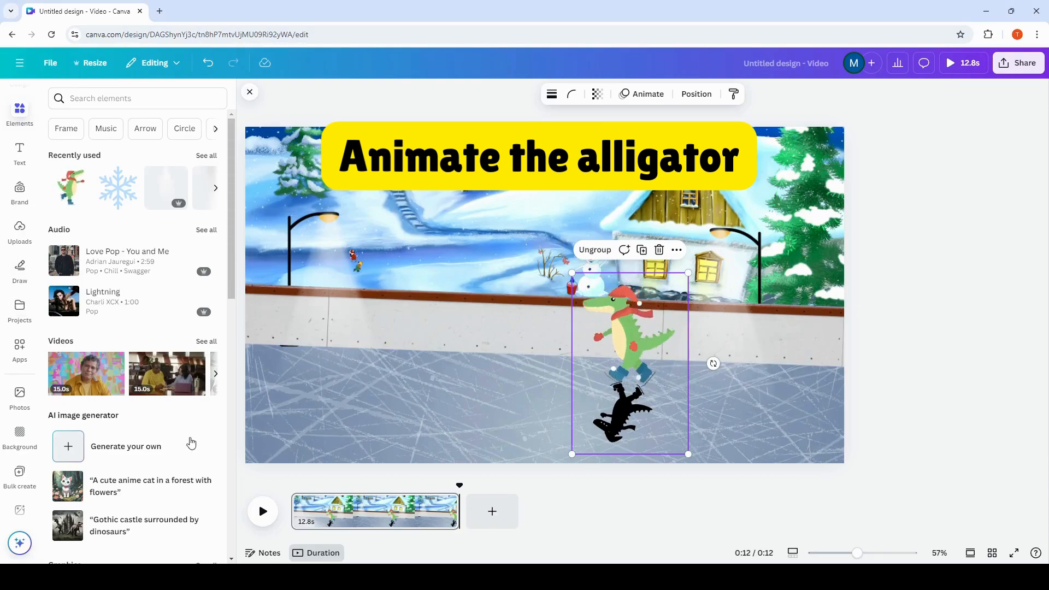
Move the alligator group just off the scene's right edge and create a custom animation path carrying it straight across the ice past the left edge
drag(612, 340, 874, 346)
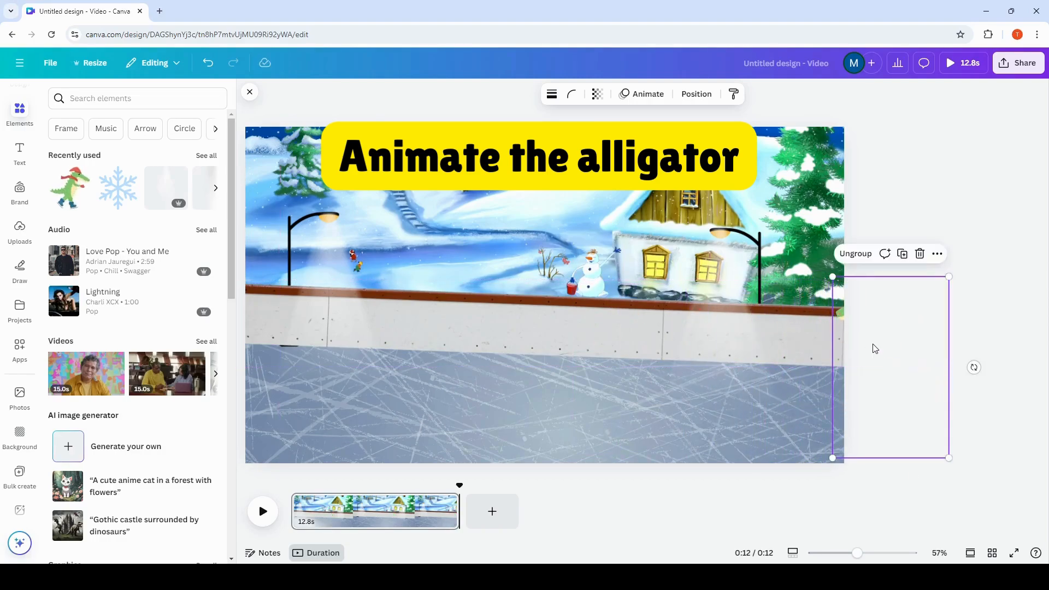
click(641, 94)
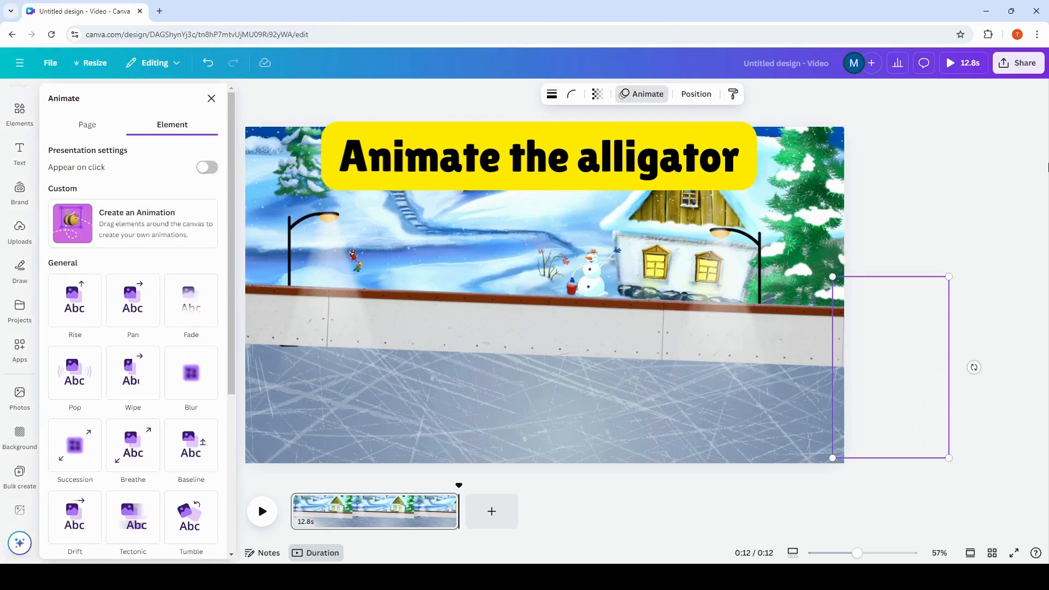
click(151, 225)
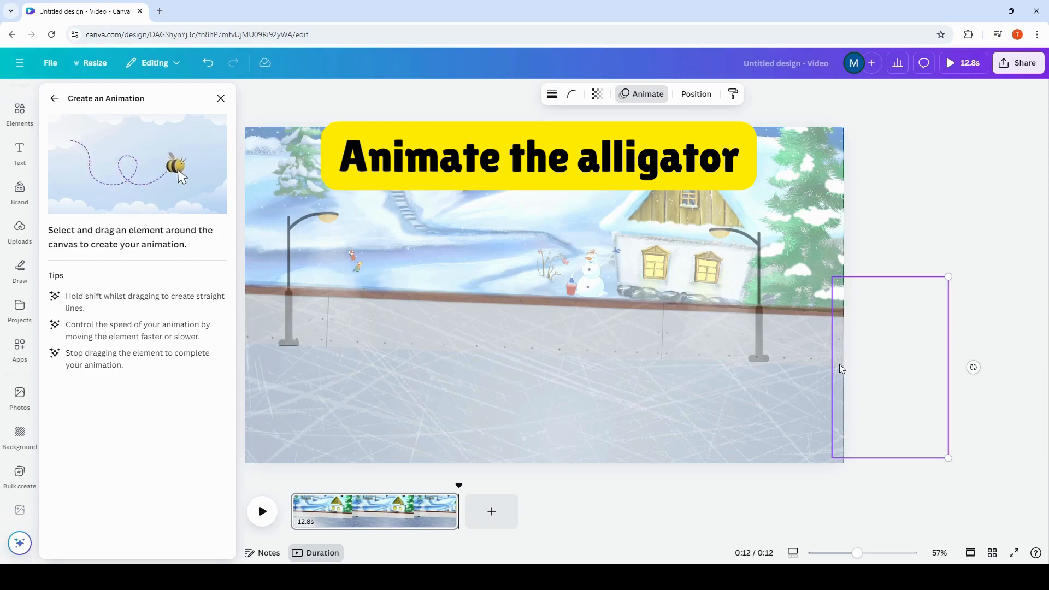
drag(834, 363, 111, 366)
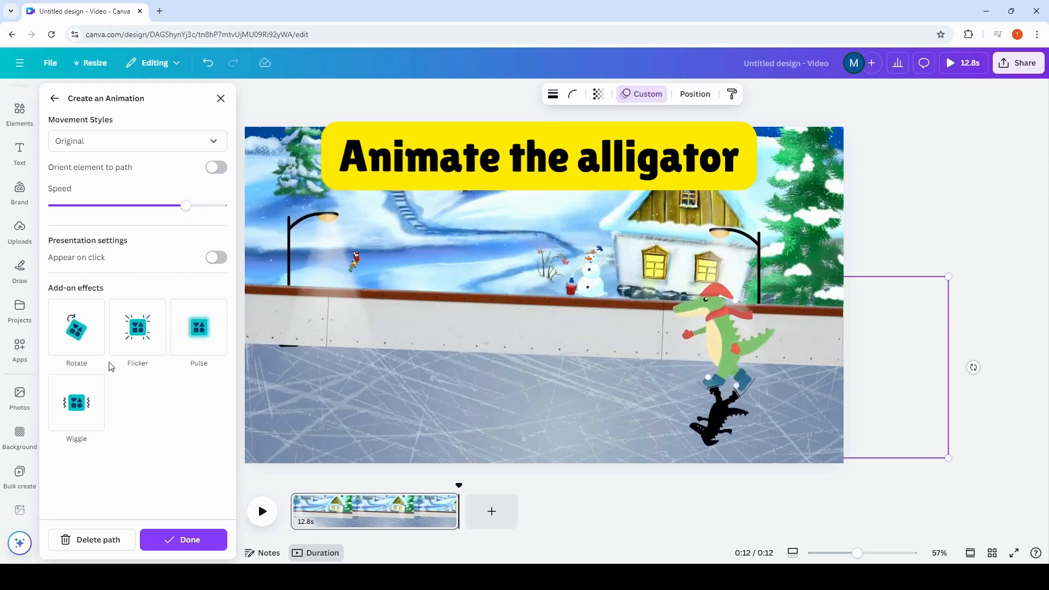
key(Escape)
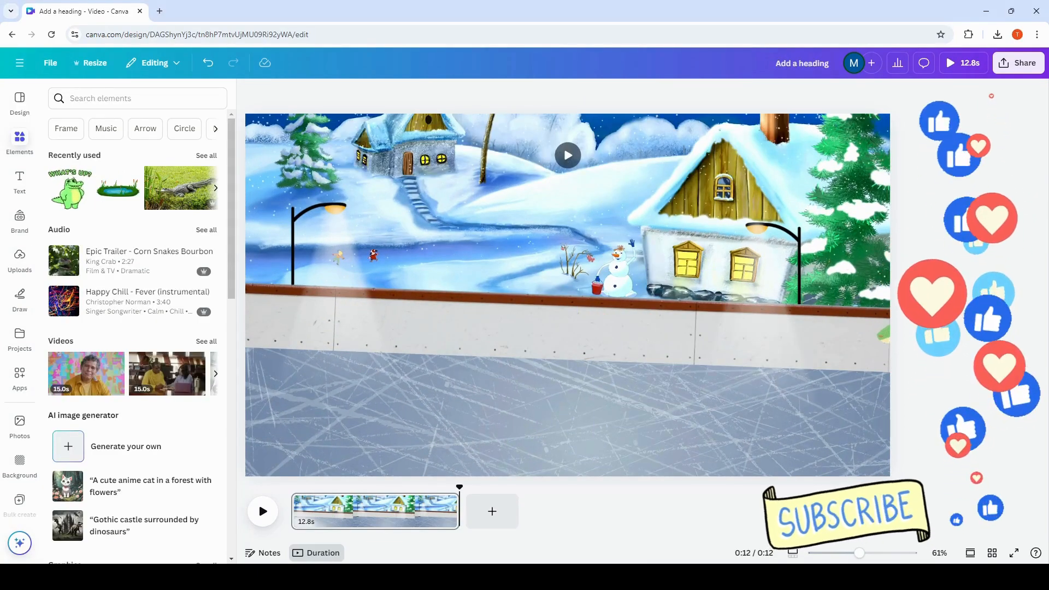
Open the FontFrame app and enter "CROCS" as its text
click(19, 376)
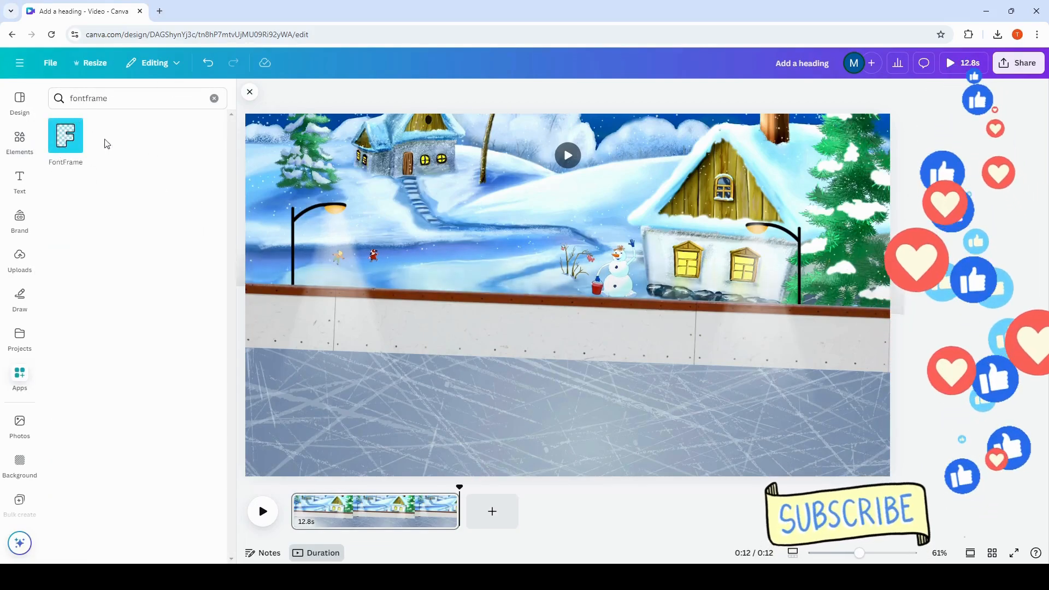
click(61, 143)
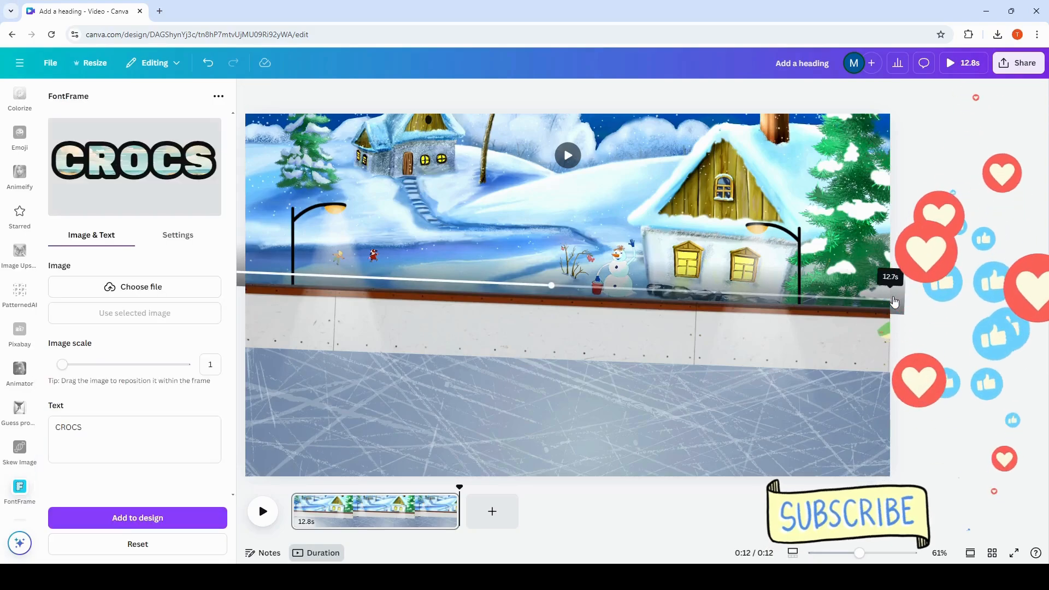
drag(94, 426, 2, 409)
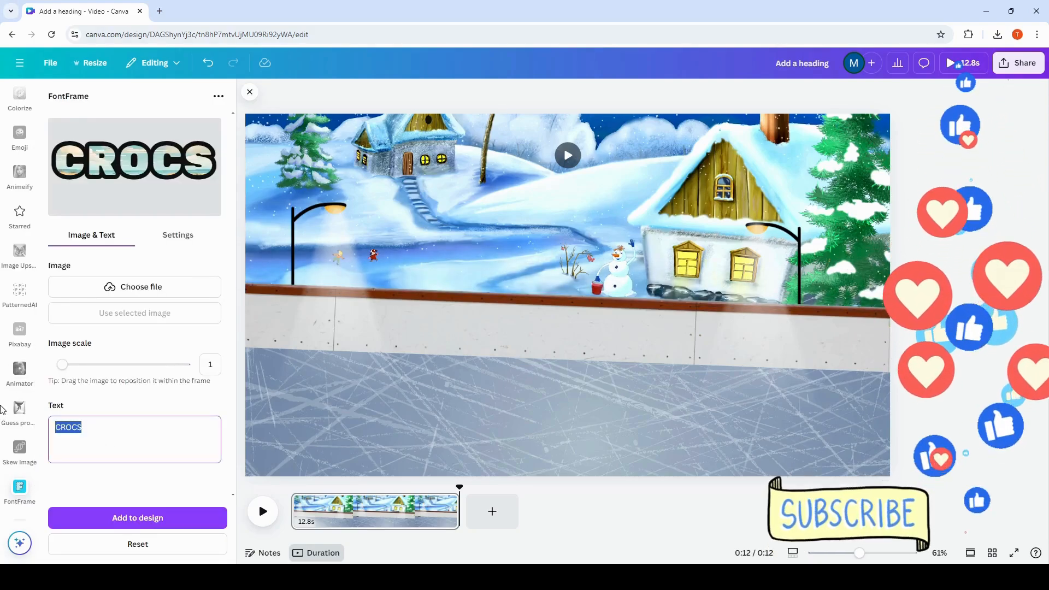
key(BackSpace)
text(c)
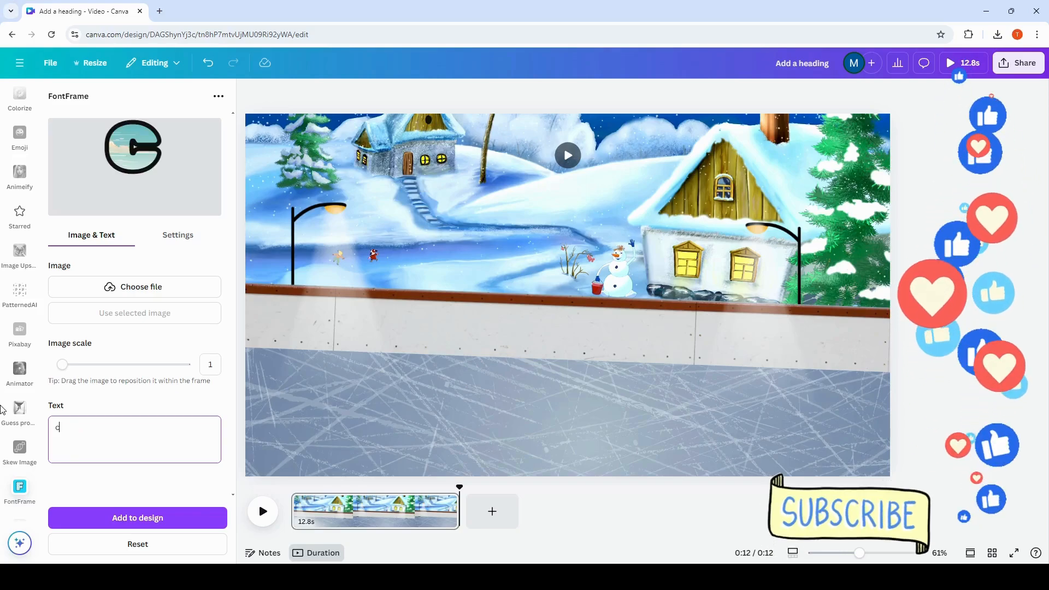
key(BackSpace)
text(CROCS)
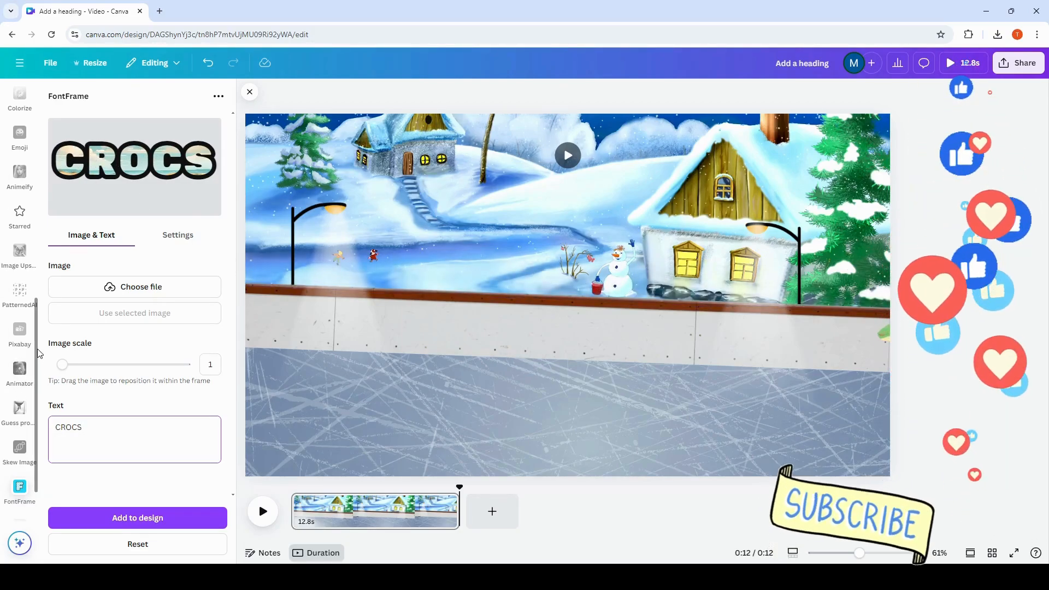
Search the elements library for "alligator" and limit the results to photos
drag(36, 349, 36, 209)
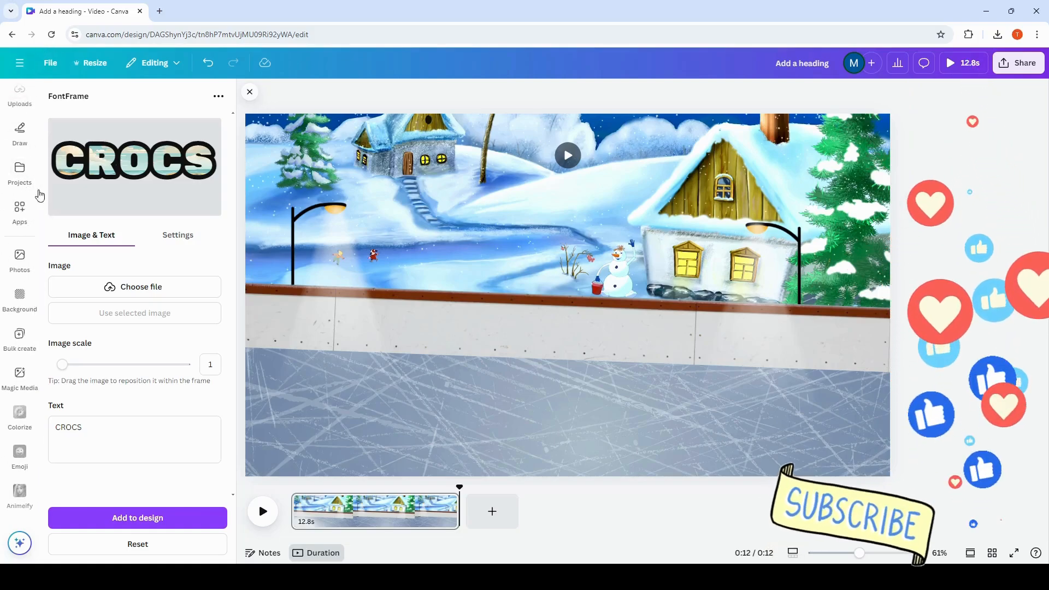
scroll(39, 195, up, 3)
click(20, 139)
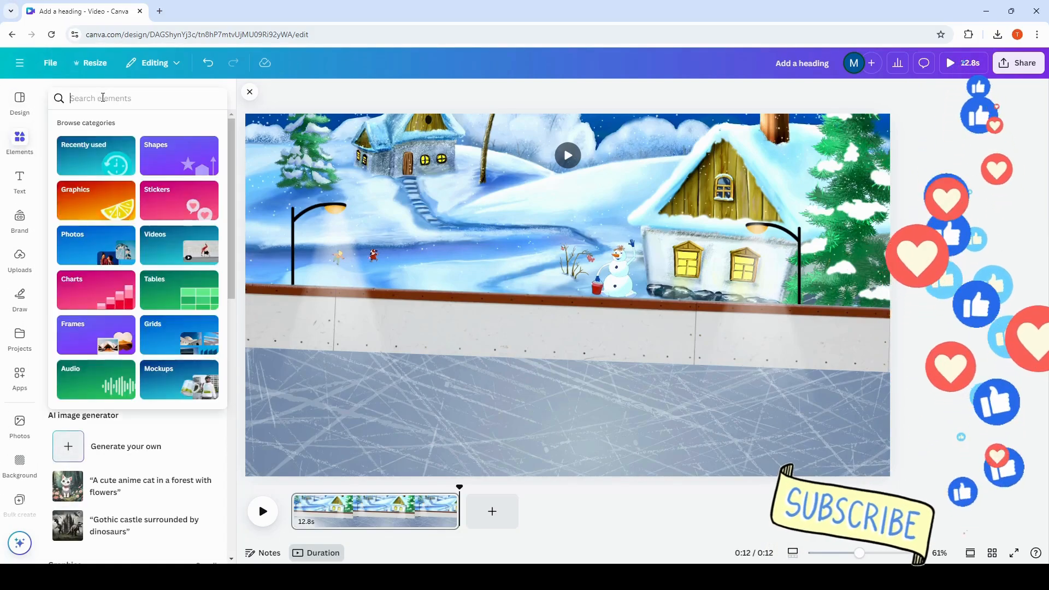
text(alli)
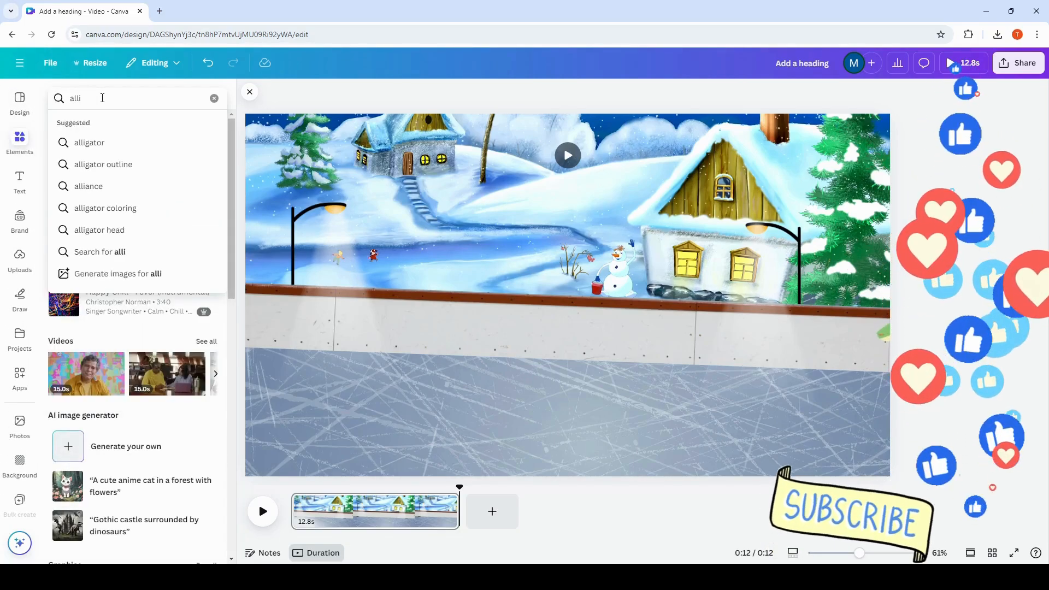
click(90, 142)
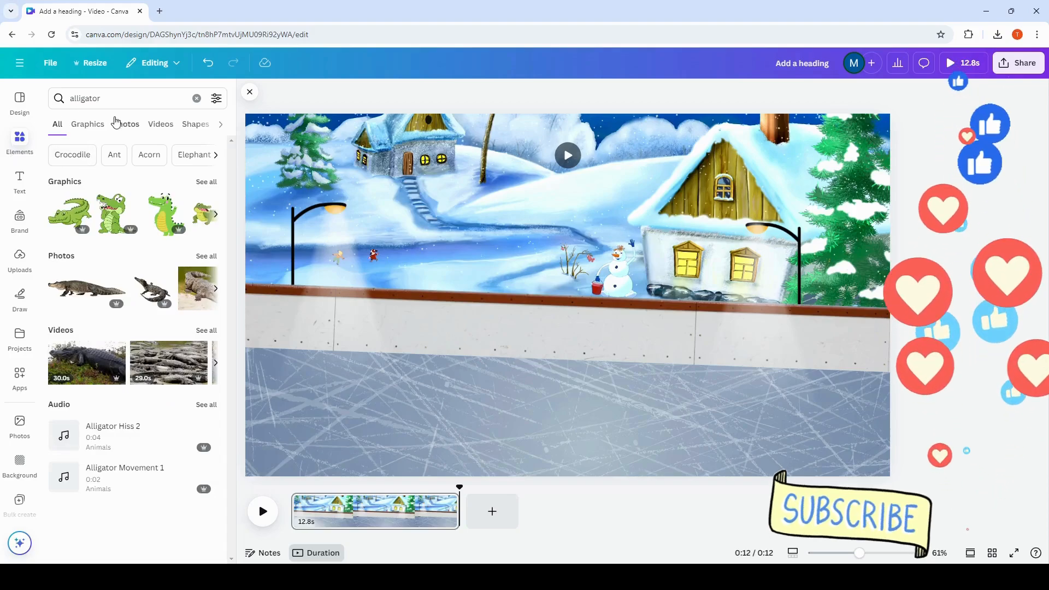
click(115, 121)
Add the photo of an alligator lying on green grass beside reeds to the scene
drag(232, 168, 230, 266)
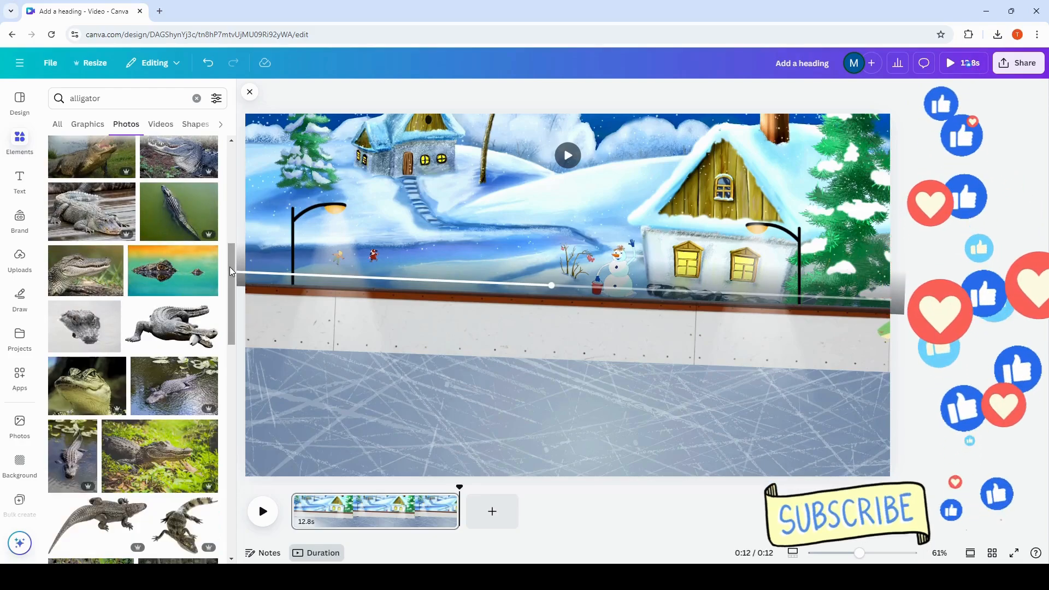
scroll(217, 282, down, 10)
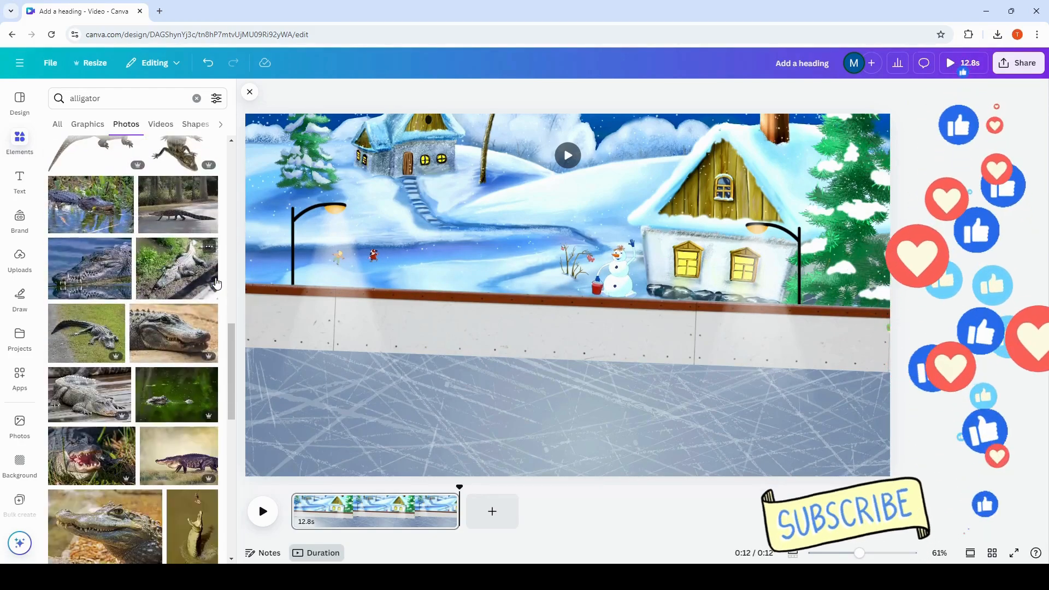
scroll(217, 282, down, 8)
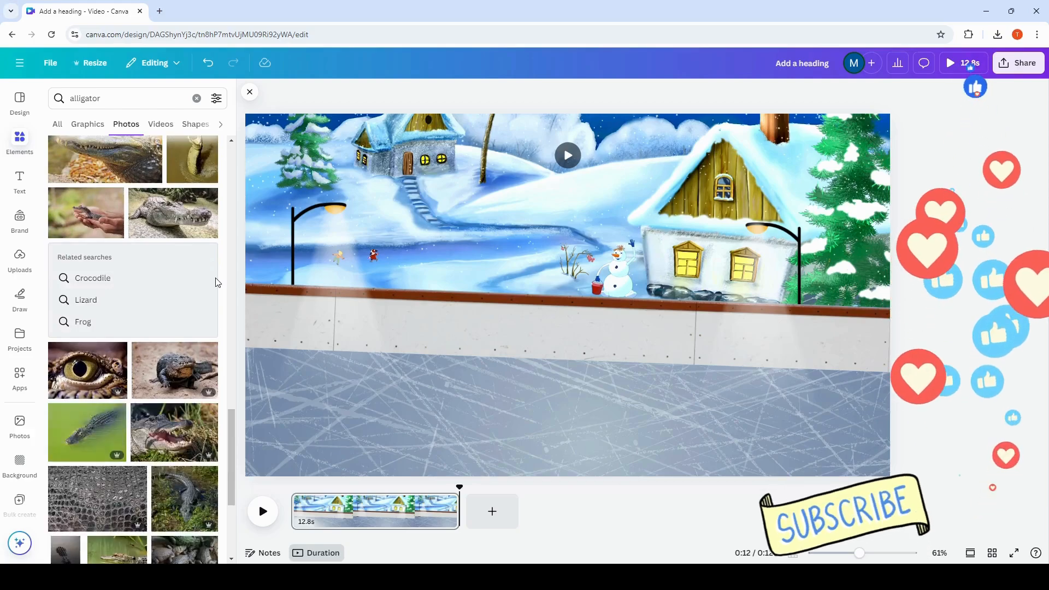
scroll(217, 282, down, 1)
scroll(217, 283, down, 5)
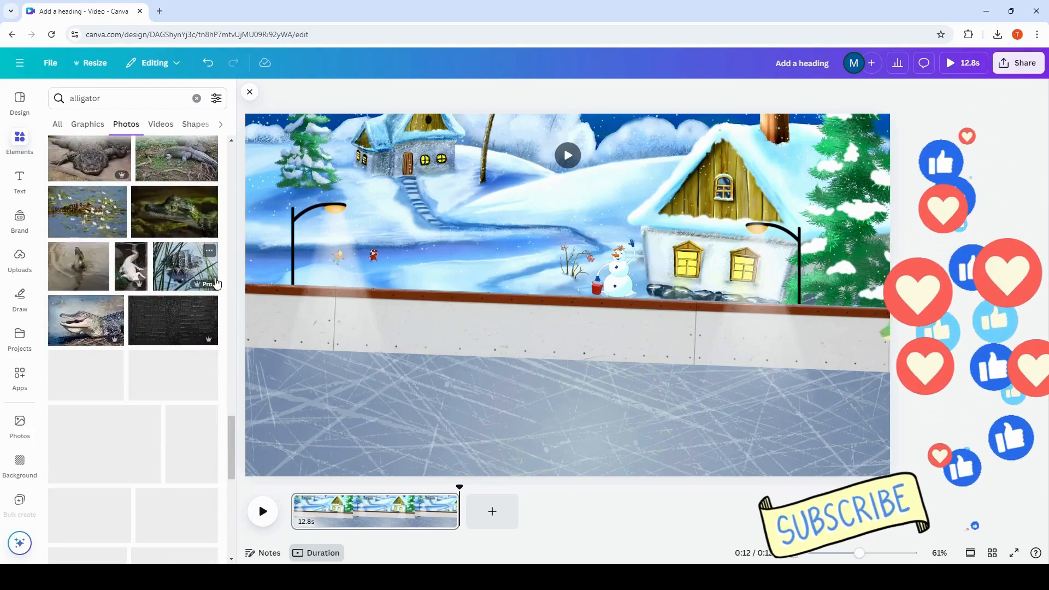
click(180, 379)
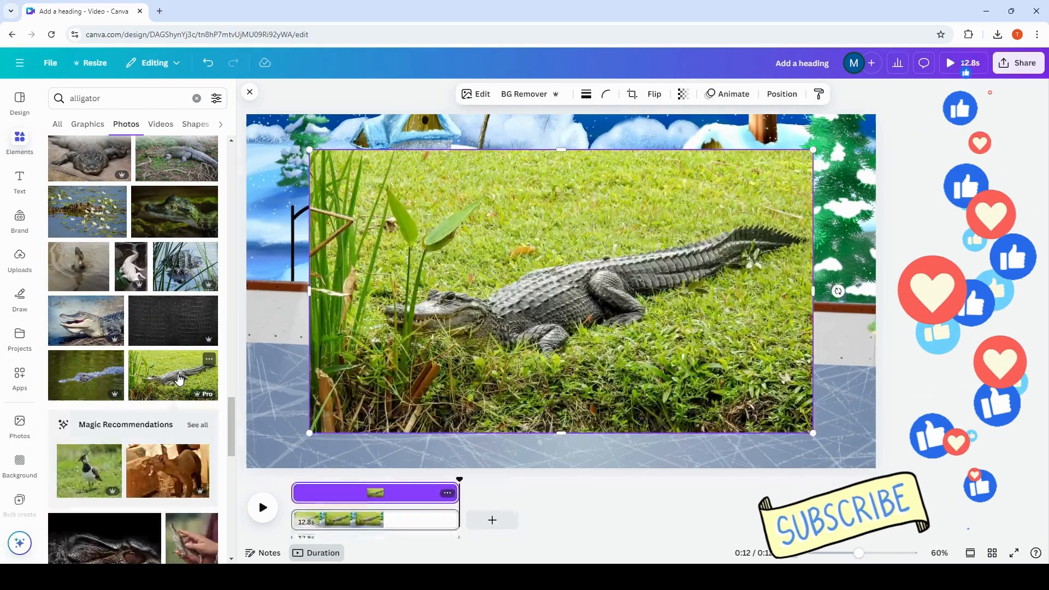
click(210, 359)
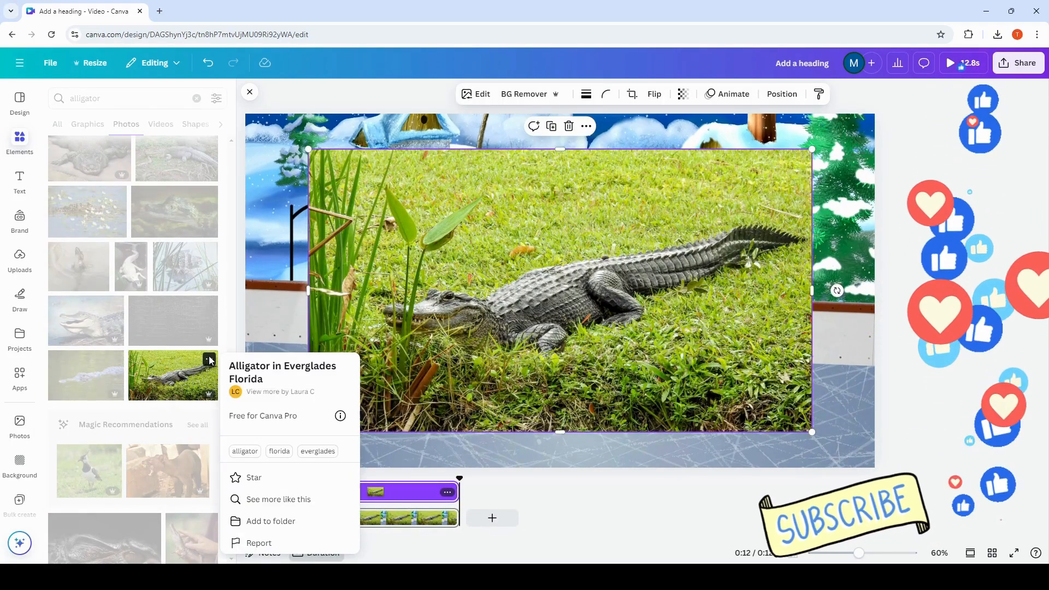
click(279, 173)
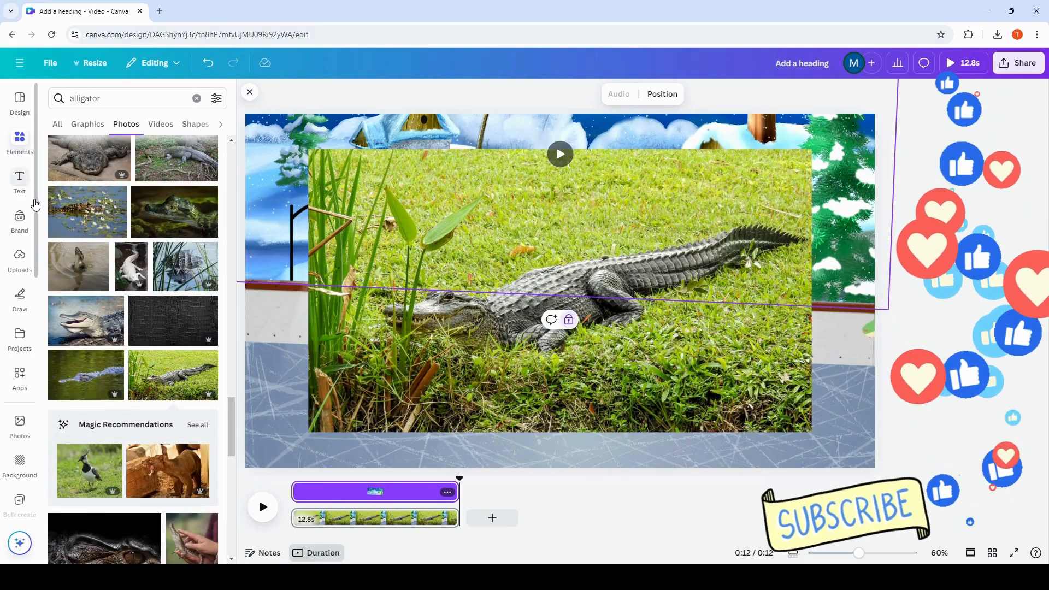
Reopen the FontFrame app, fill the CROCS text with the alligator photo, and adjust the image's position inside the letters
scroll(35, 219, down, 6)
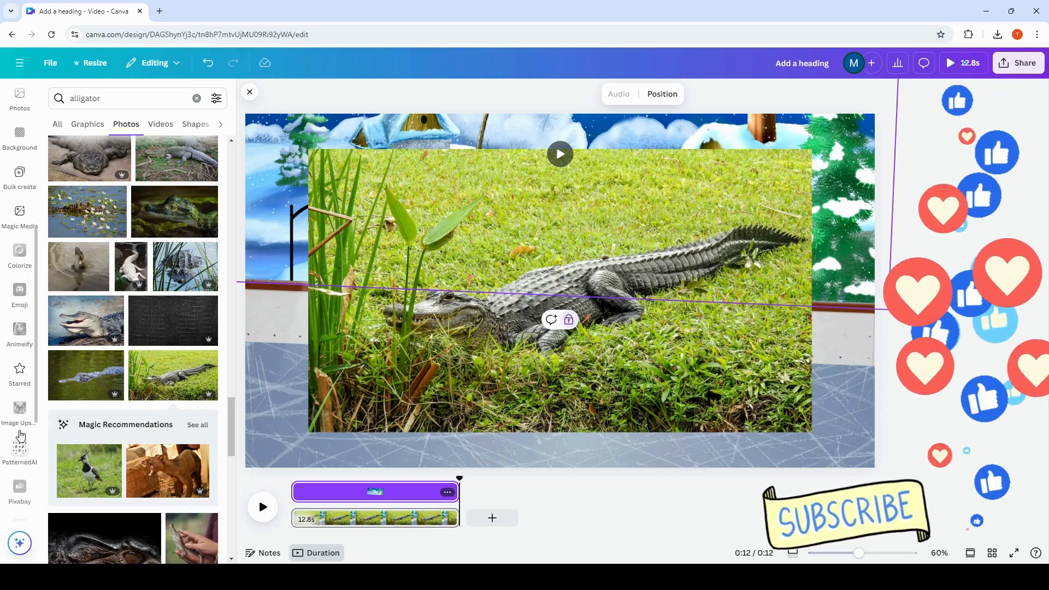
scroll(22, 437, down, 4)
click(19, 420)
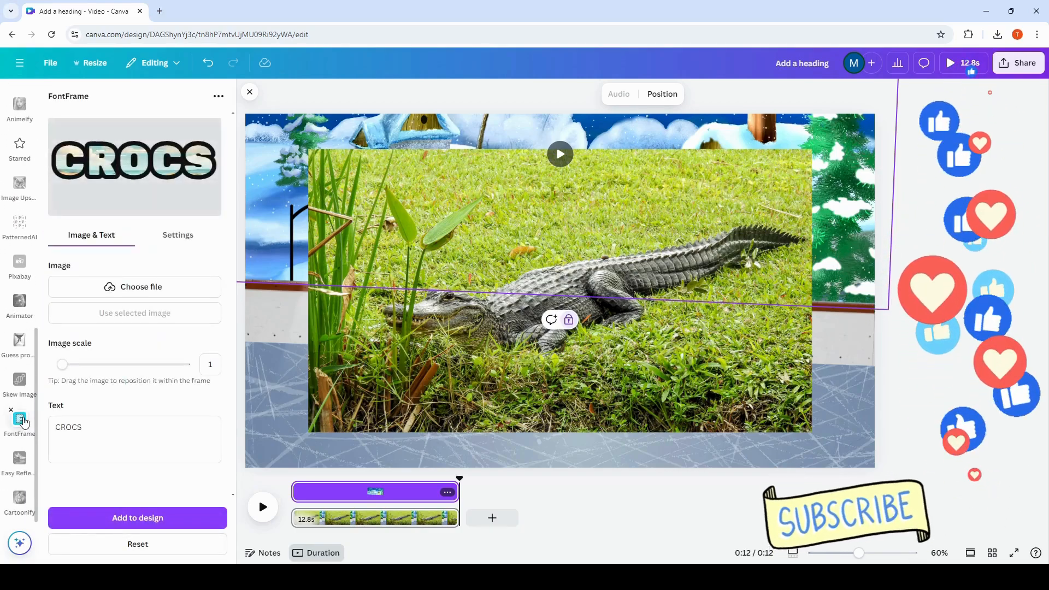
click(615, 179)
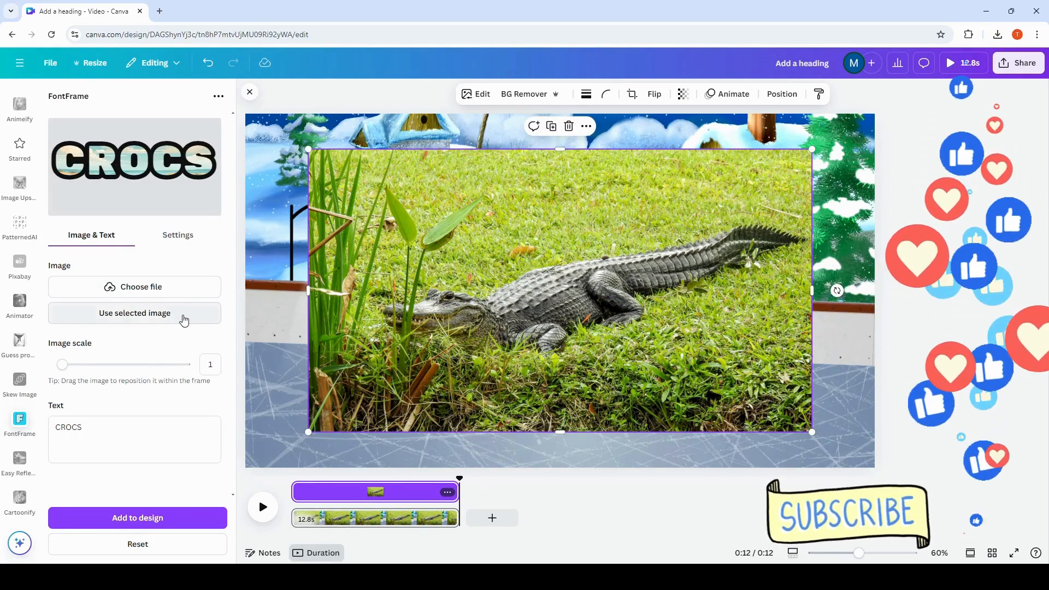
click(159, 316)
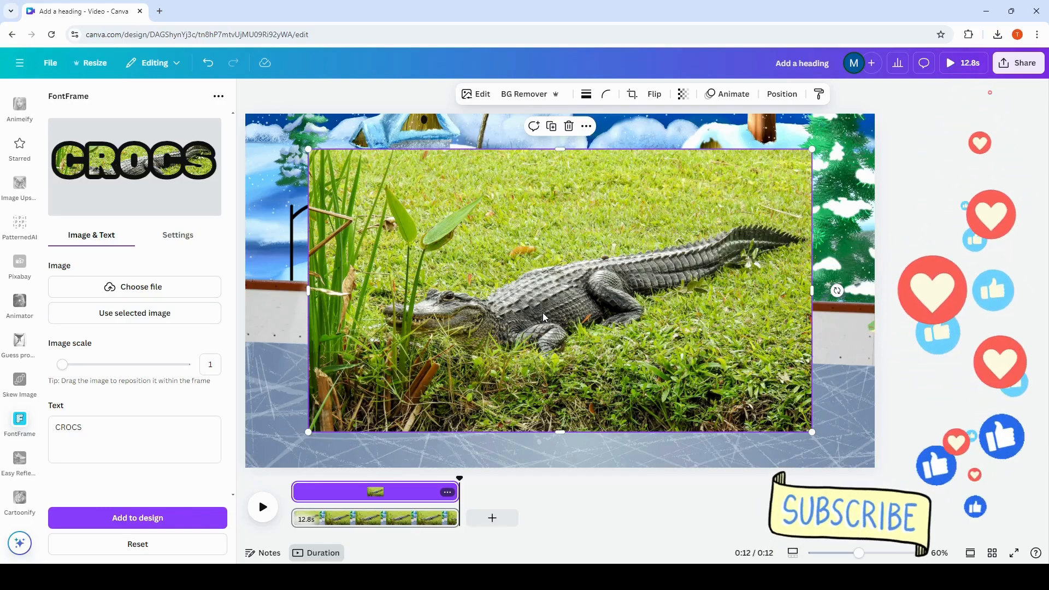
drag(113, 173, 230, 161)
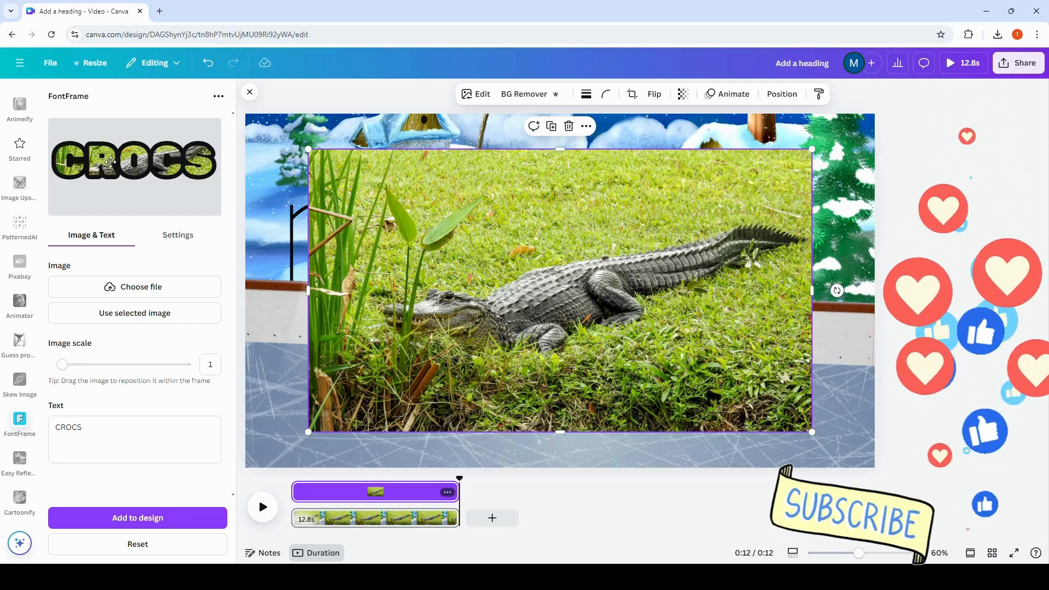
drag(126, 167, 125, 165)
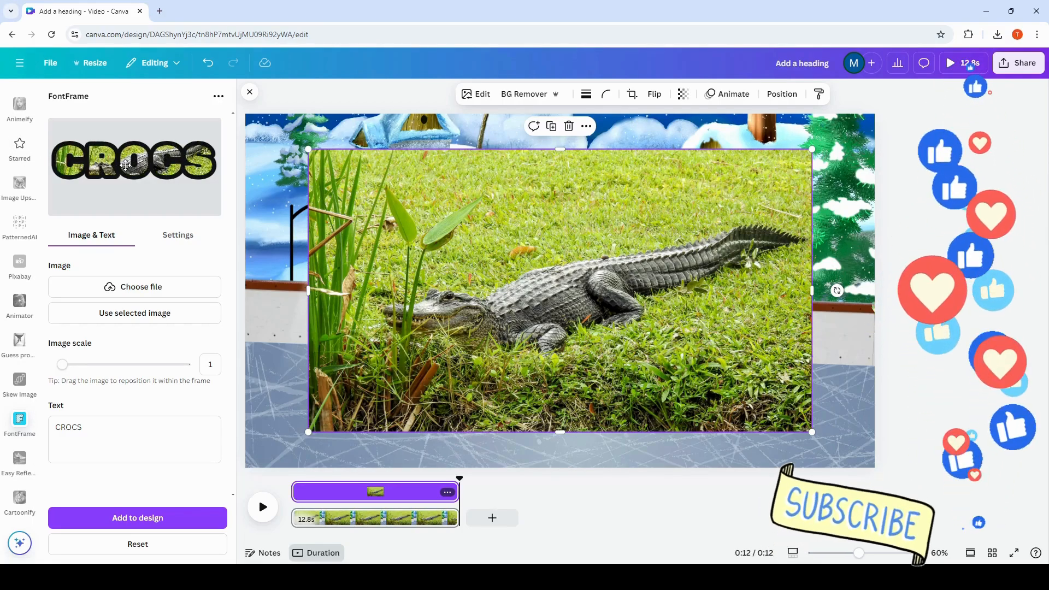
Add the photo-filled CROCS lettering with its black outline to the design and move it toward the alligator photo's lower-right corner
click(182, 237)
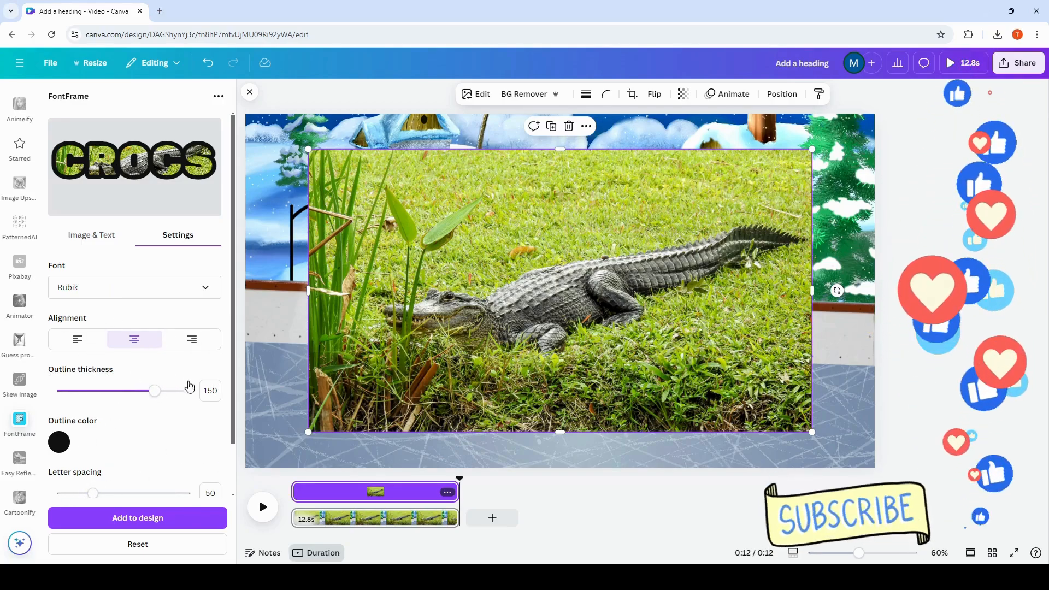
click(163, 517)
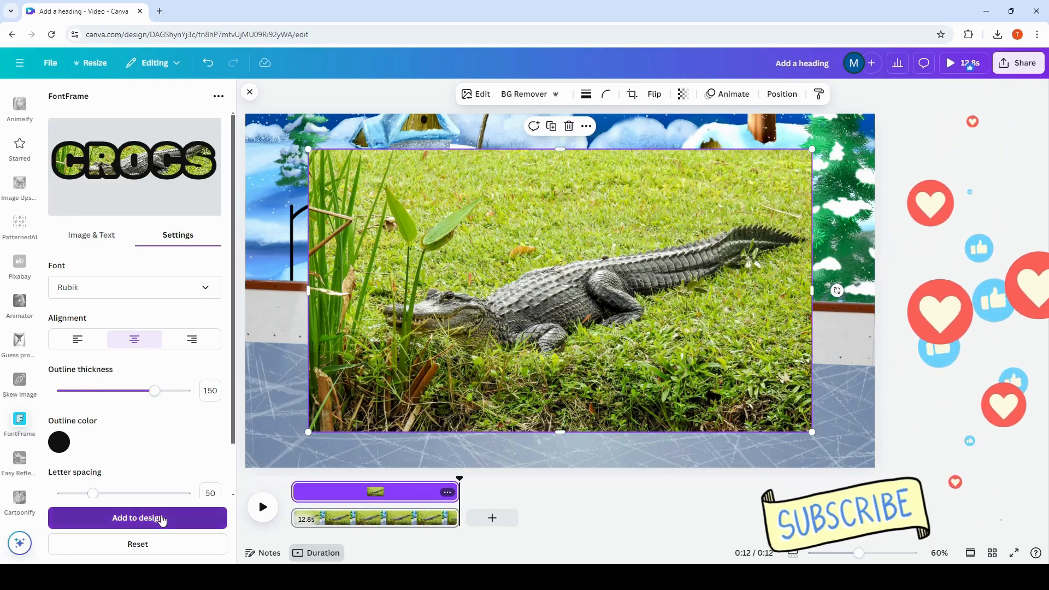
drag(530, 328, 672, 404)
Delete the large alligator photo and move the CROCS lettering to the middle of the scene, over the rink wall's upper edge
click(594, 160)
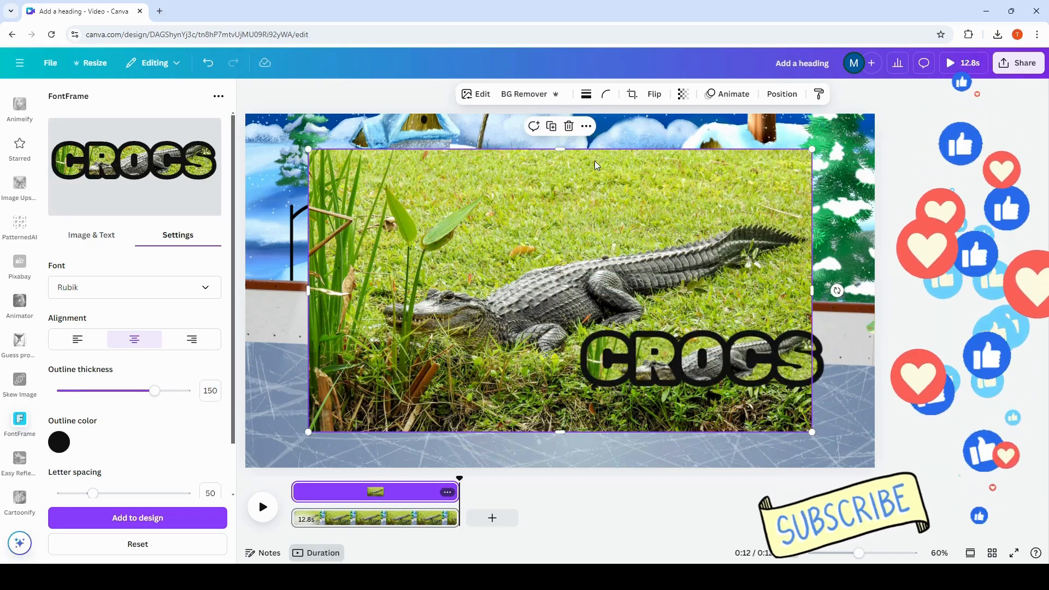
key(Delete)
click(706, 359)
drag(707, 360, 521, 268)
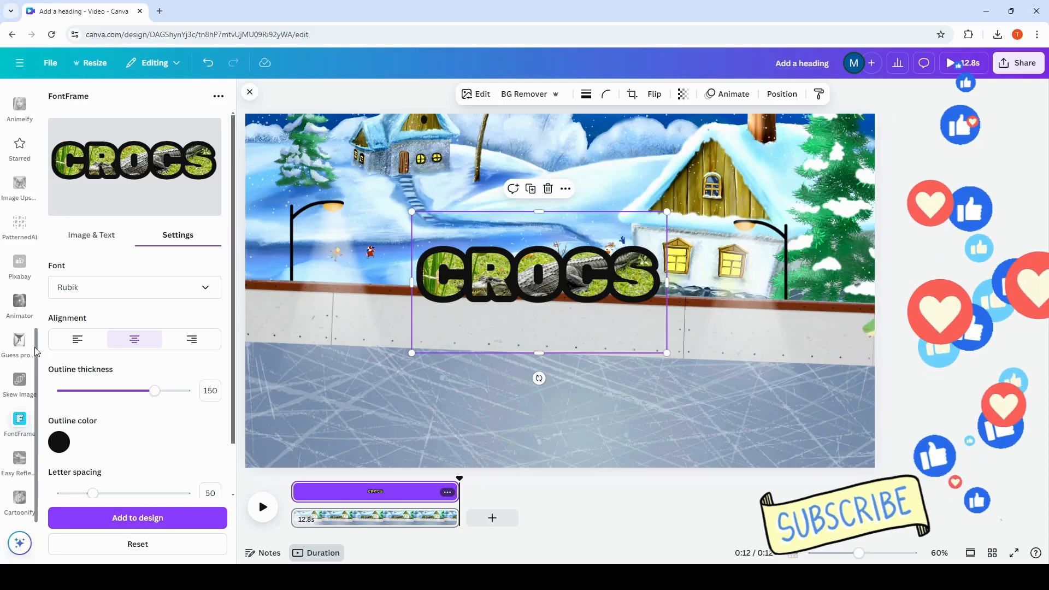
Add a heading reading "QUIZ" and place it just beneath the CROCS lettering
scroll(38, 358, up, 5)
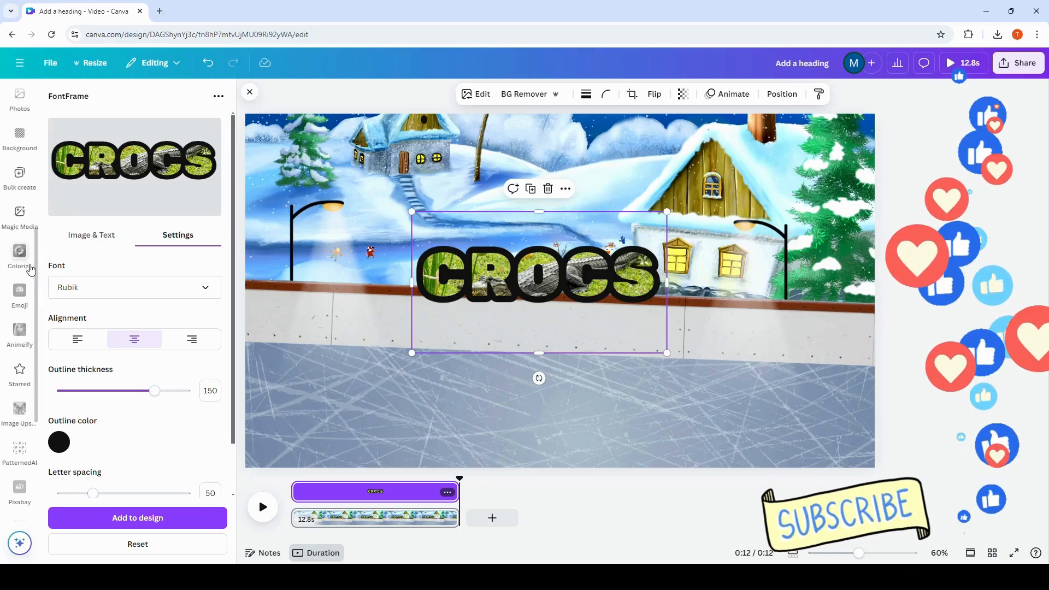
scroll(34, 246, up, 5)
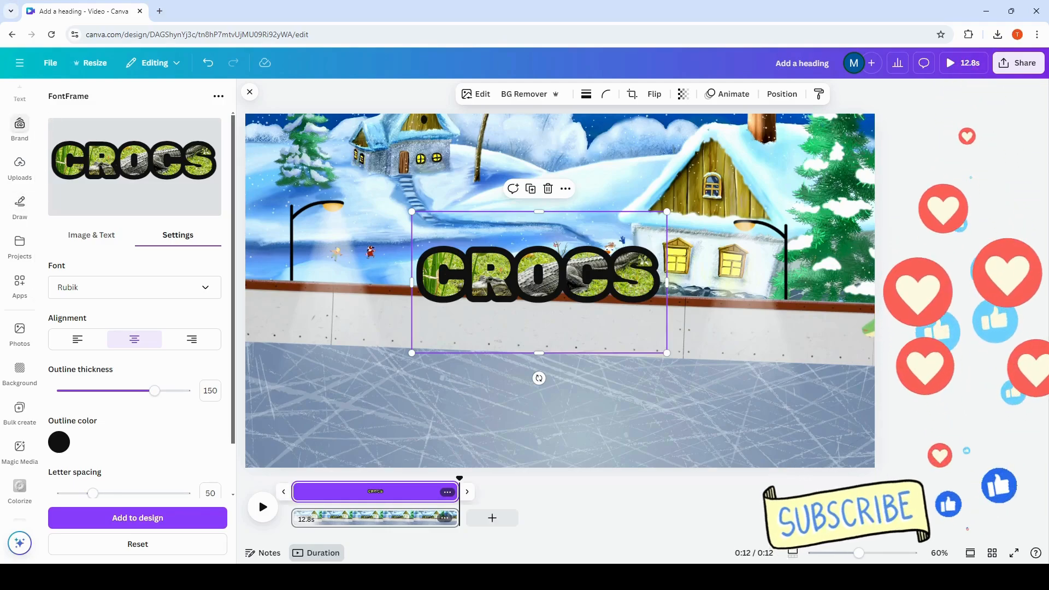
scroll(19, 123, up, 2)
click(21, 180)
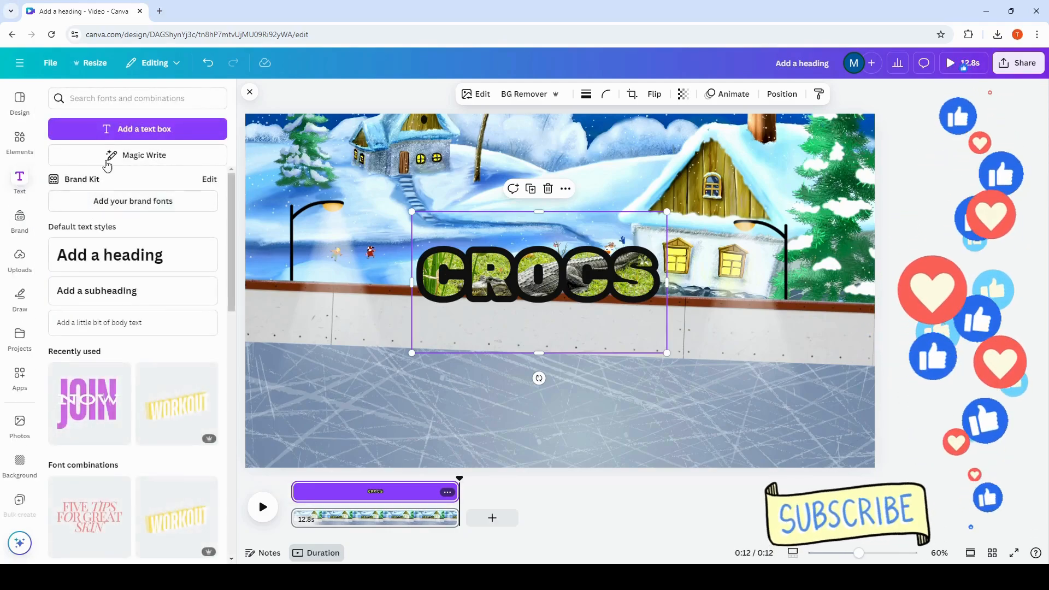
click(116, 259)
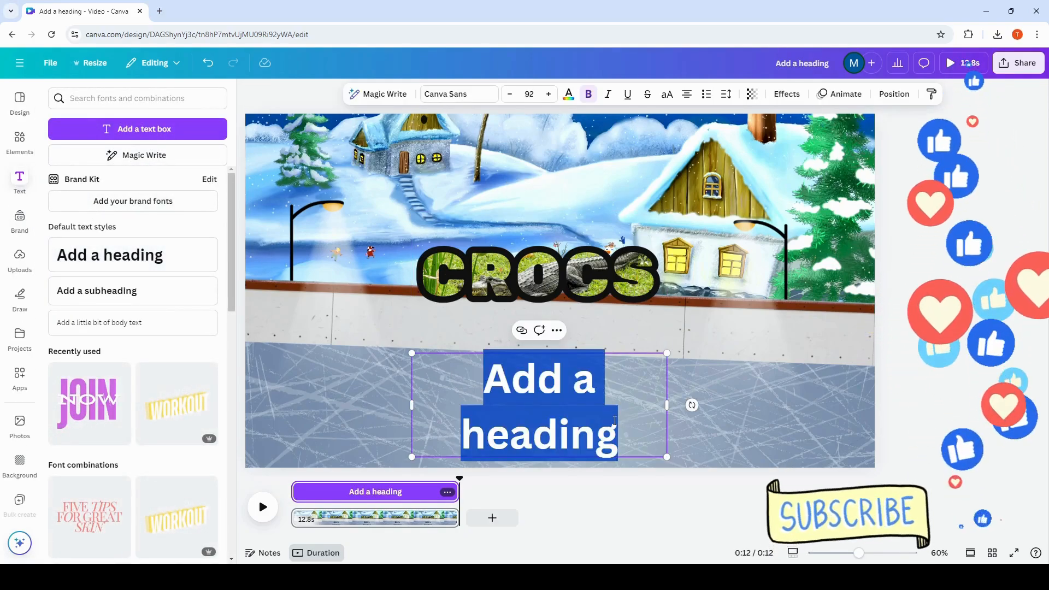
text(QUIZ)
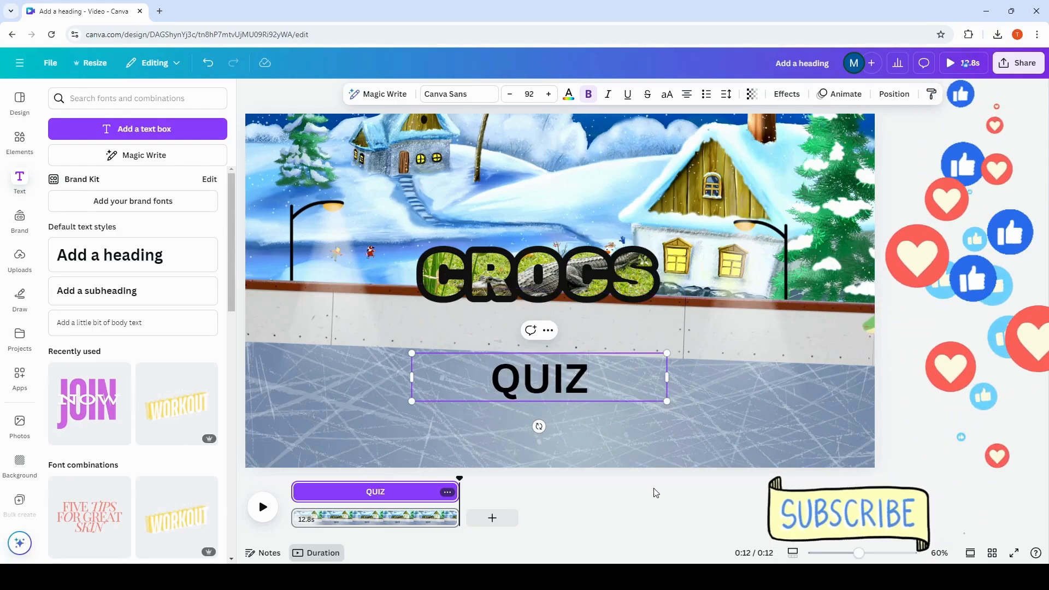
drag(567, 386, 563, 349)
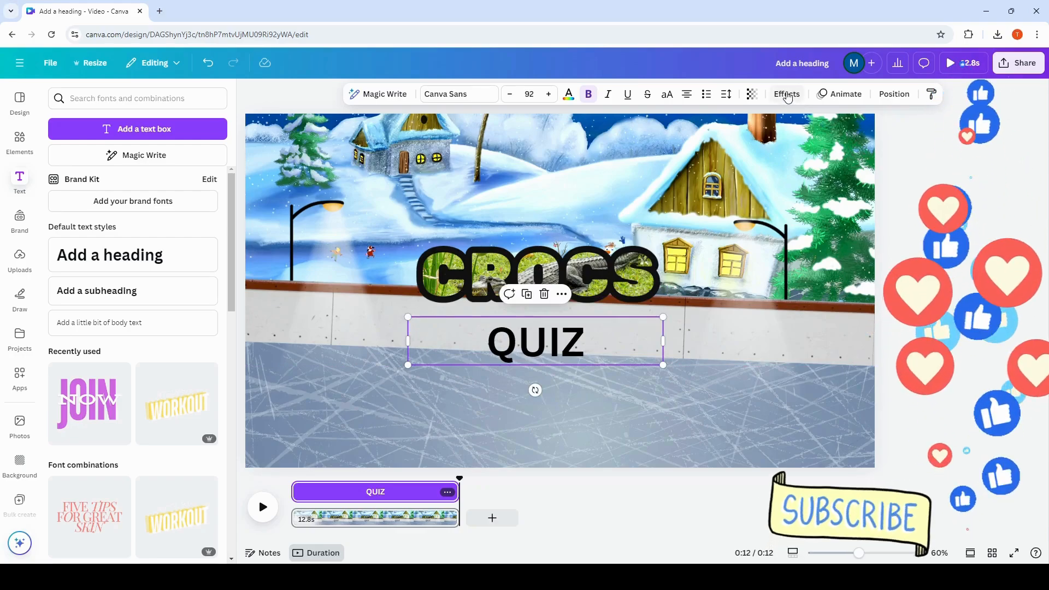
Set the QUIZ heading's font to Lilita One and its size to 144
click(471, 96)
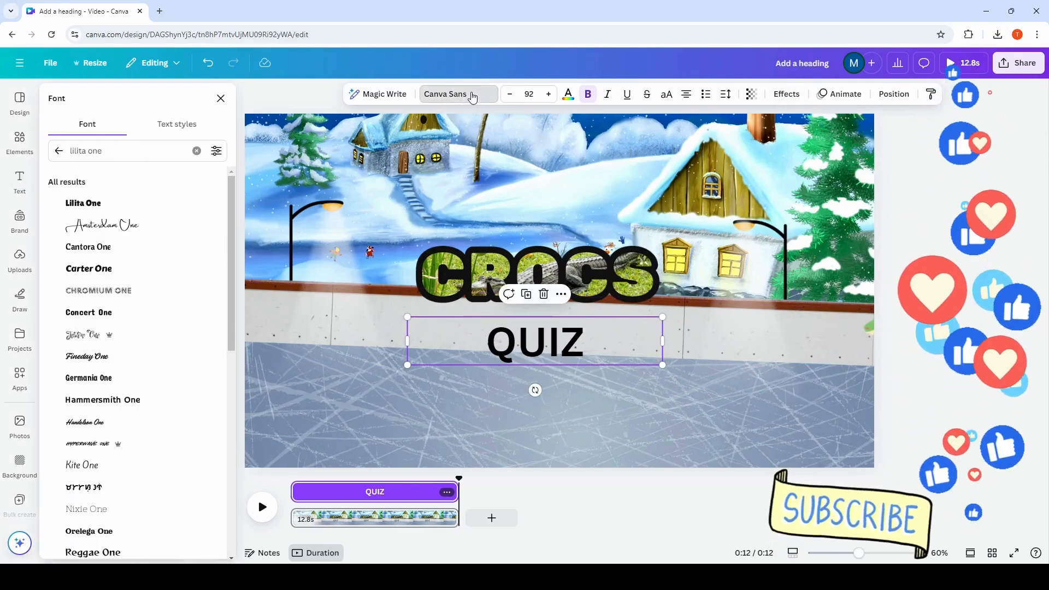
click(89, 205)
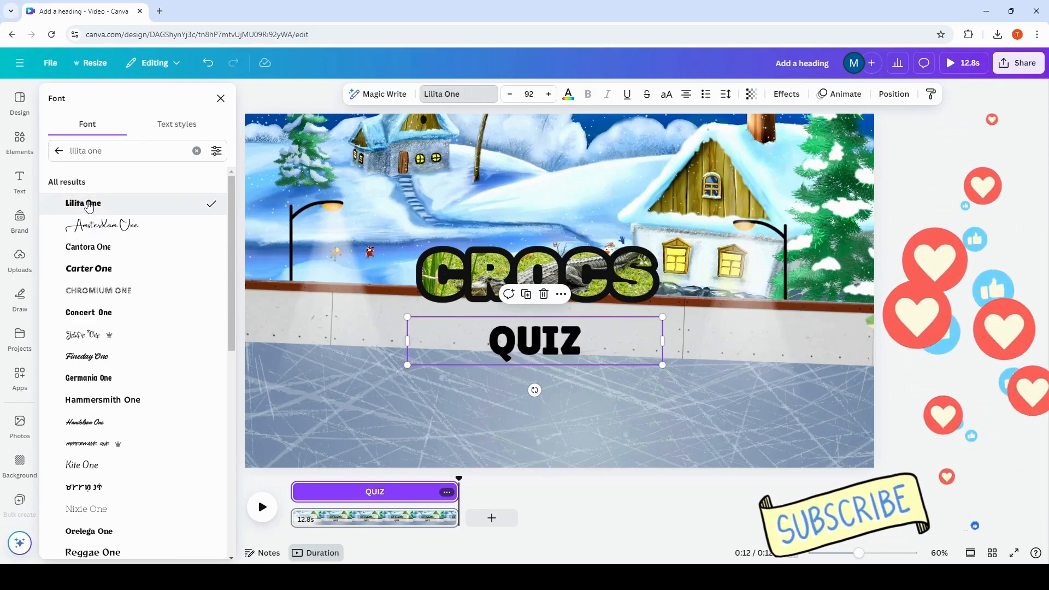
click(548, 94)
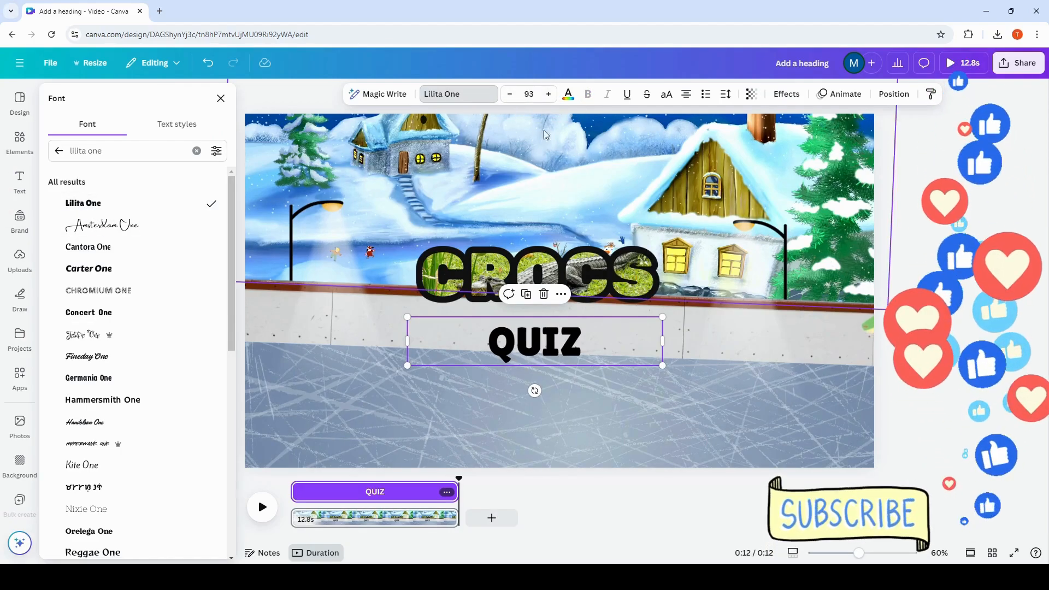
click(548, 94)
click(528, 93)
drag(553, 141, 556, 352)
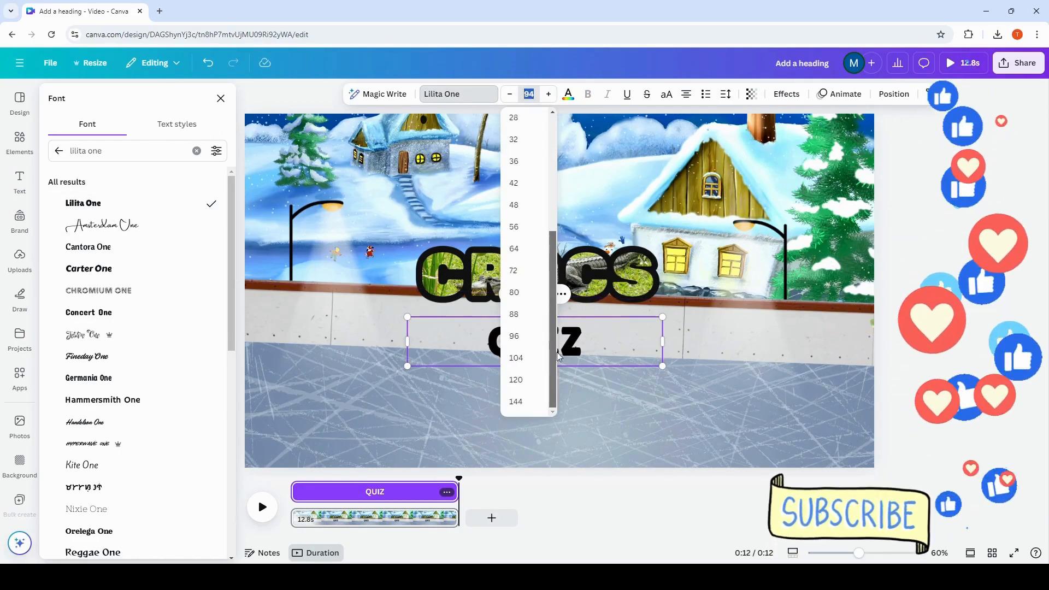
click(511, 398)
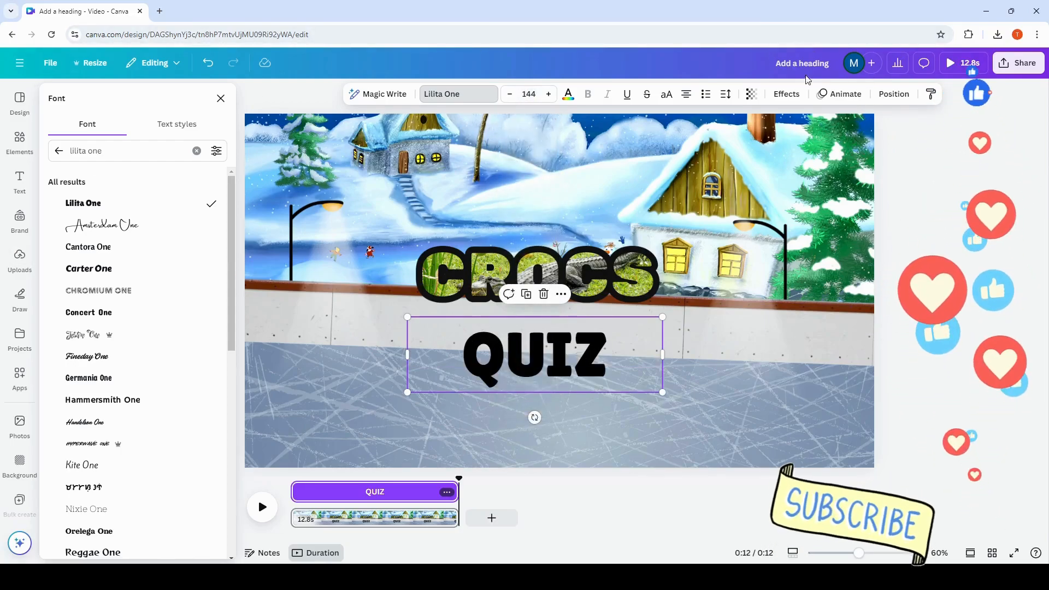
Apply the Outline effect to the QUIZ heading and set its text color to red
click(783, 95)
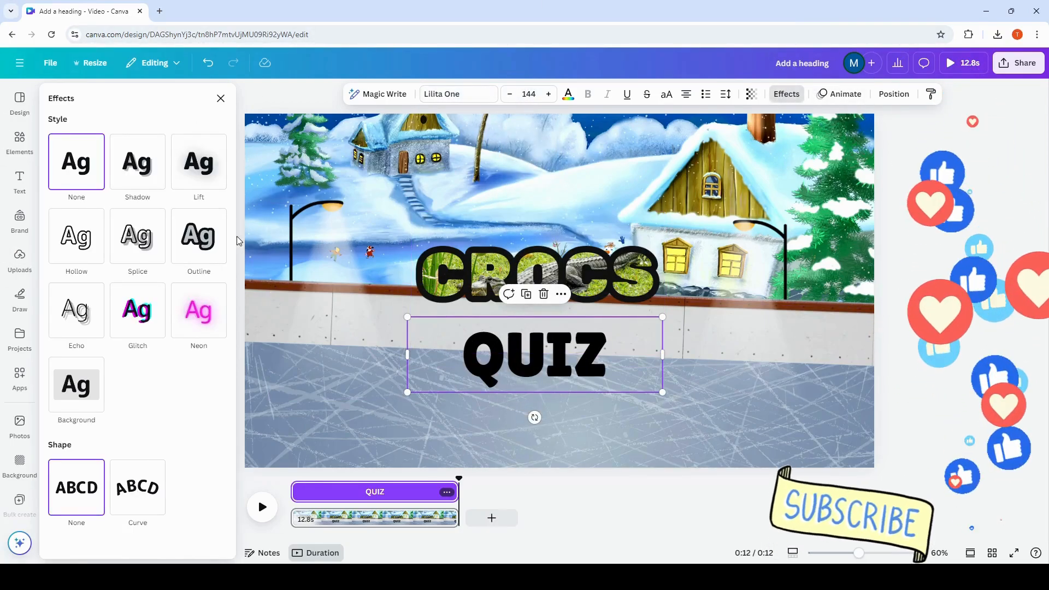
click(200, 242)
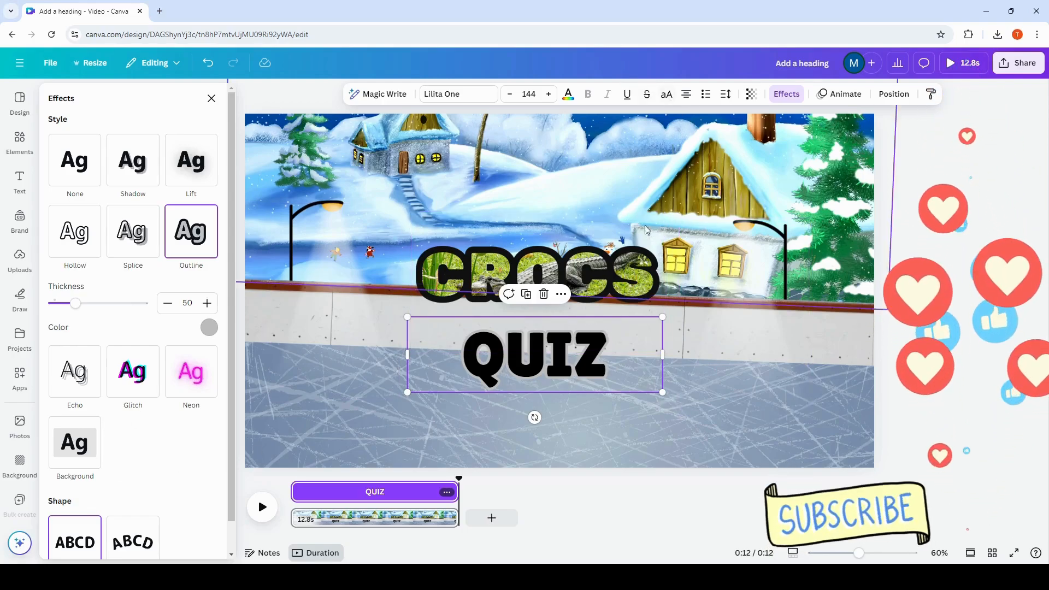
click(569, 95)
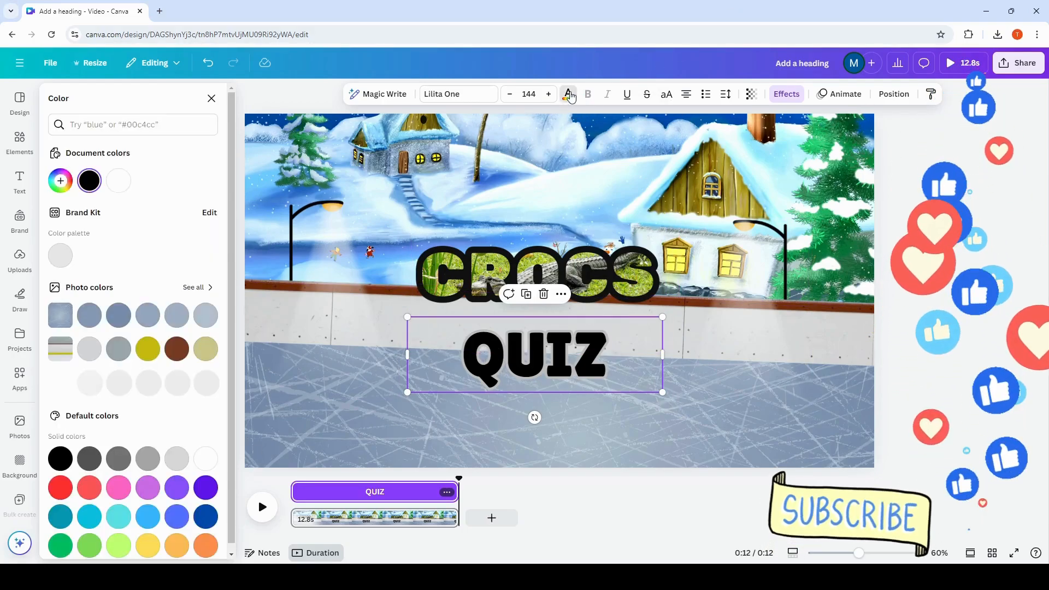
click(63, 492)
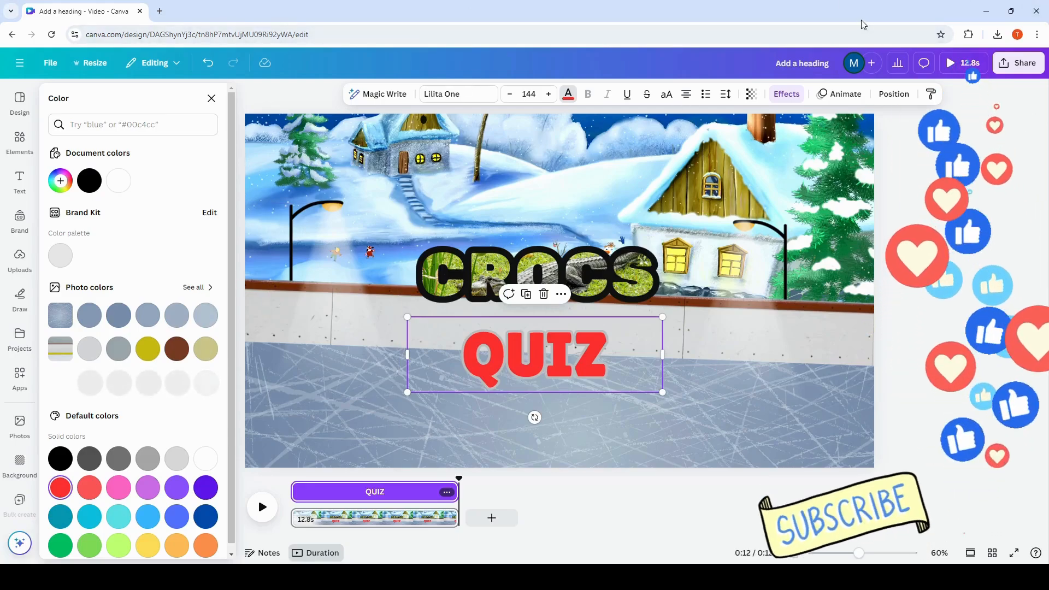
Set the QUIZ heading's outline to black with a thickness of 187 and move the heading up closer to the CROCS lettering
click(783, 96)
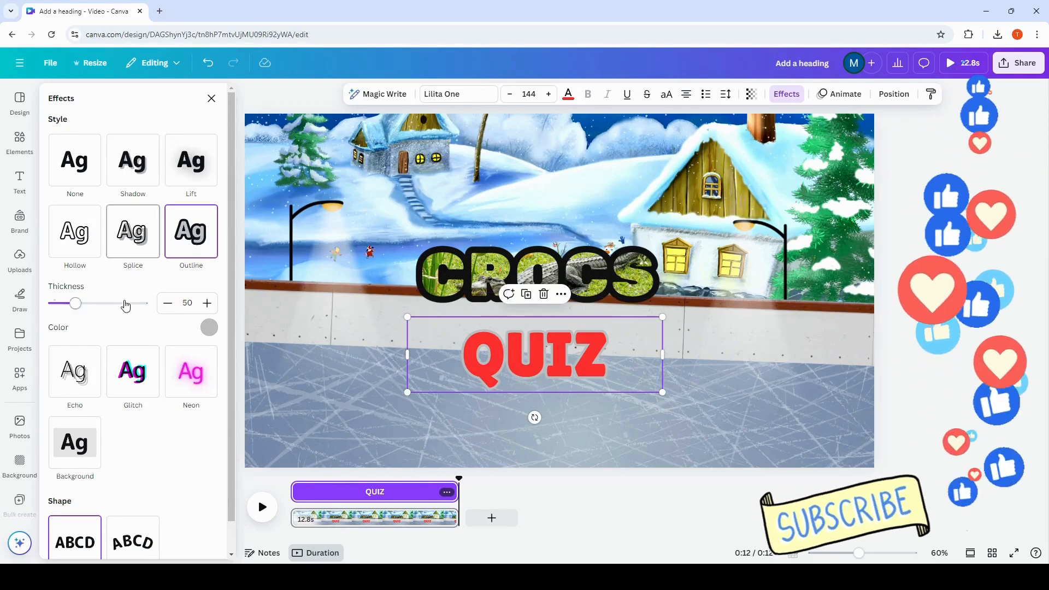
click(210, 327)
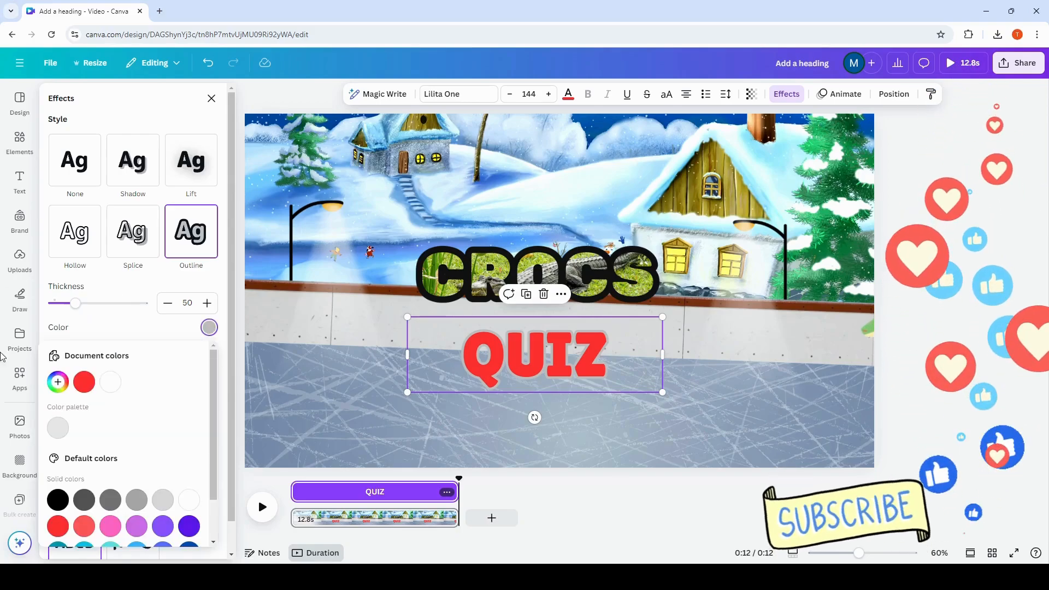
click(56, 500)
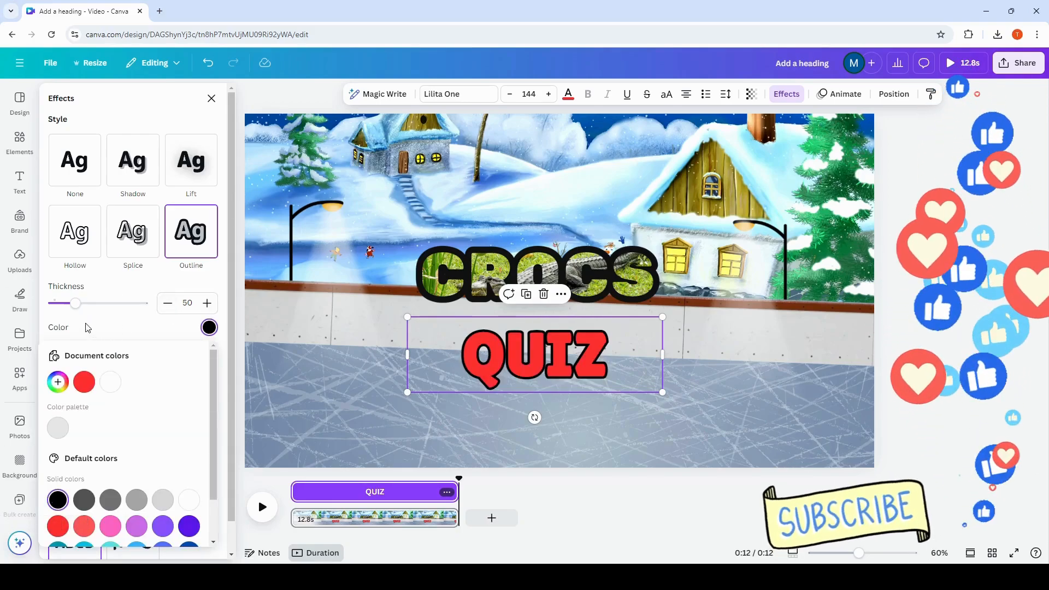
drag(80, 304, 139, 341)
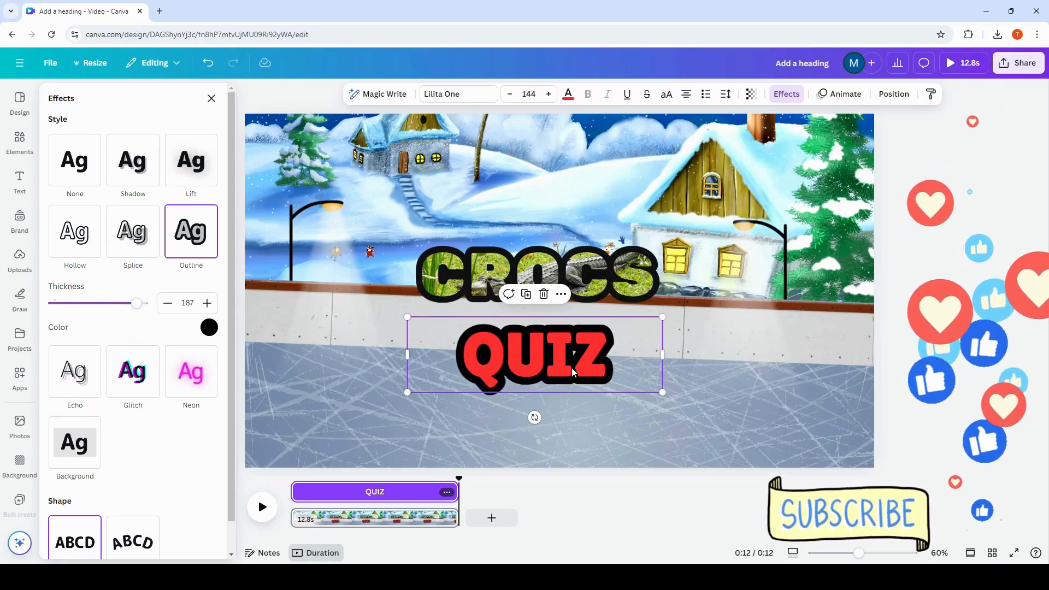
drag(572, 368, 577, 354)
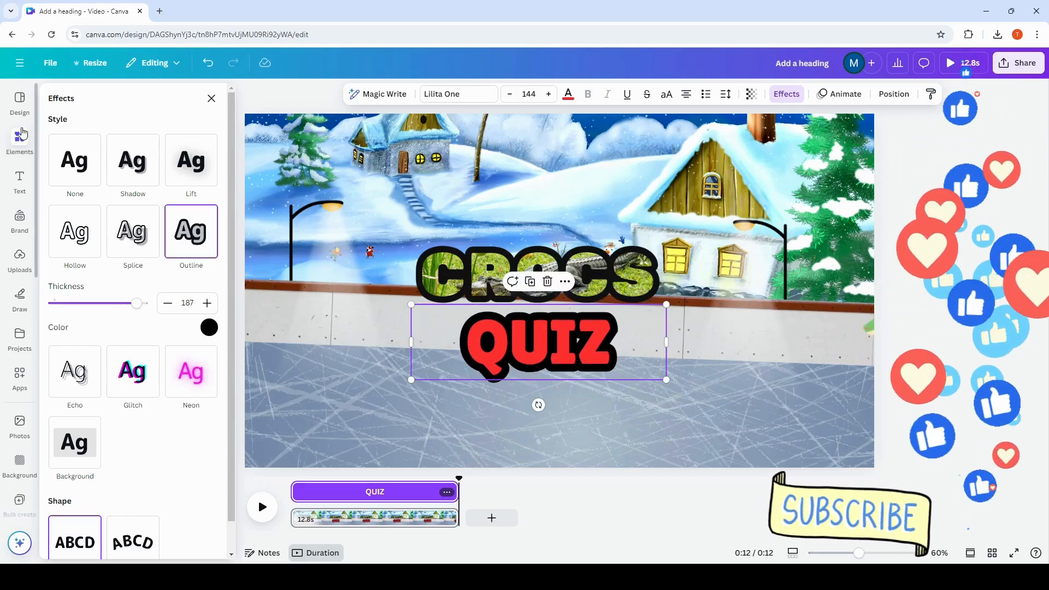
Search the elements for "alligator" and limit the results to animated graphics
click(19, 141)
click(115, 97)
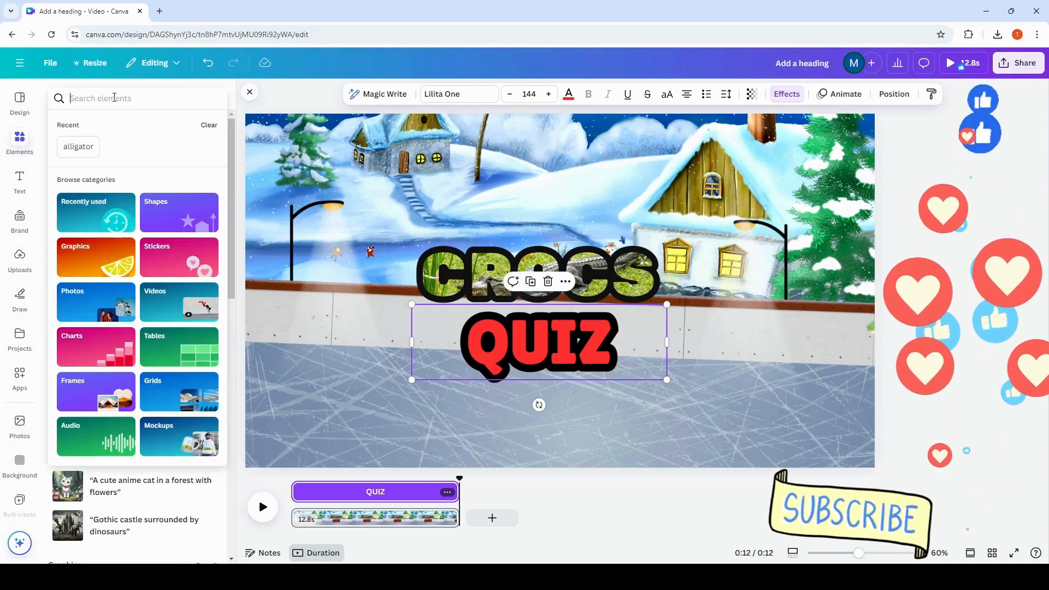
text(alligato)
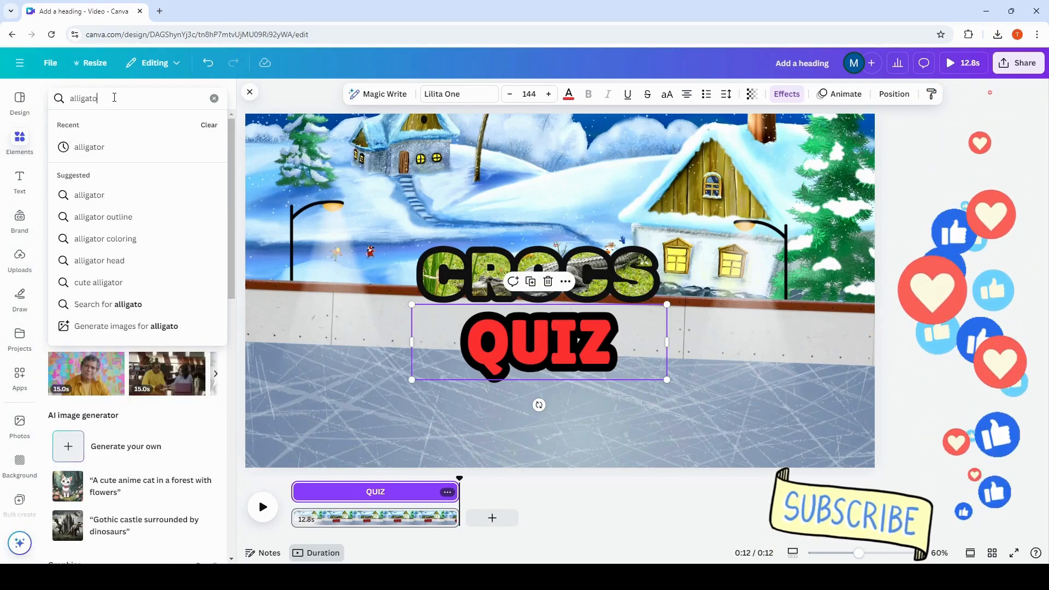
text(r)
key(Return)
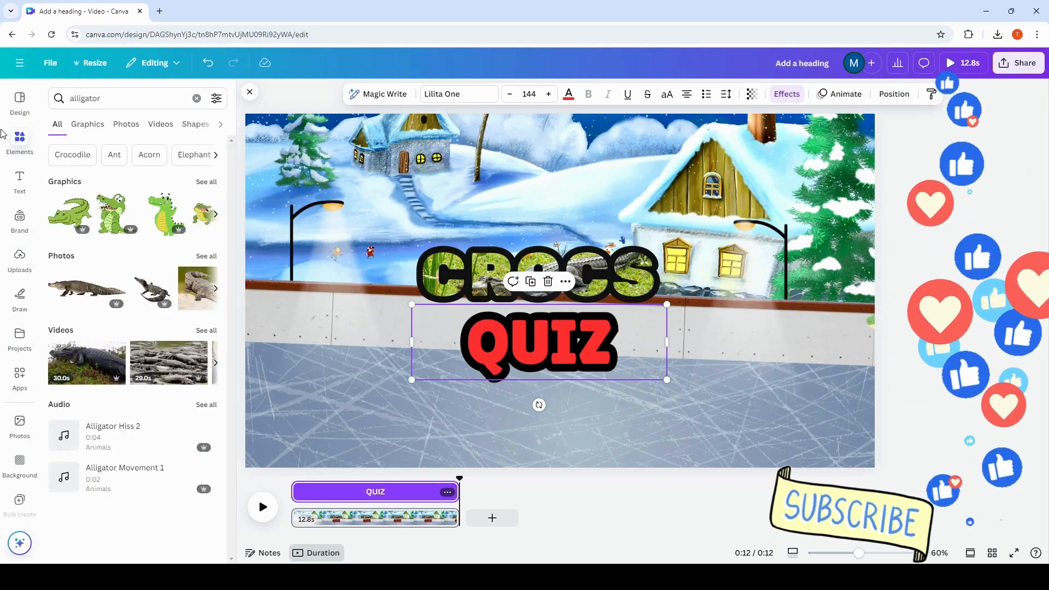
click(88, 124)
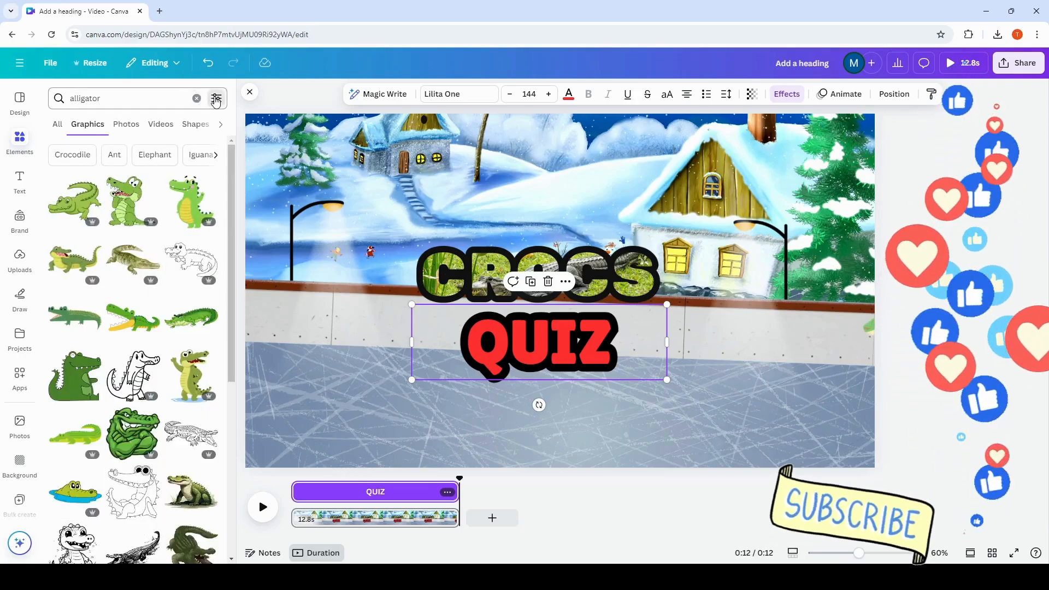
click(217, 99)
click(63, 308)
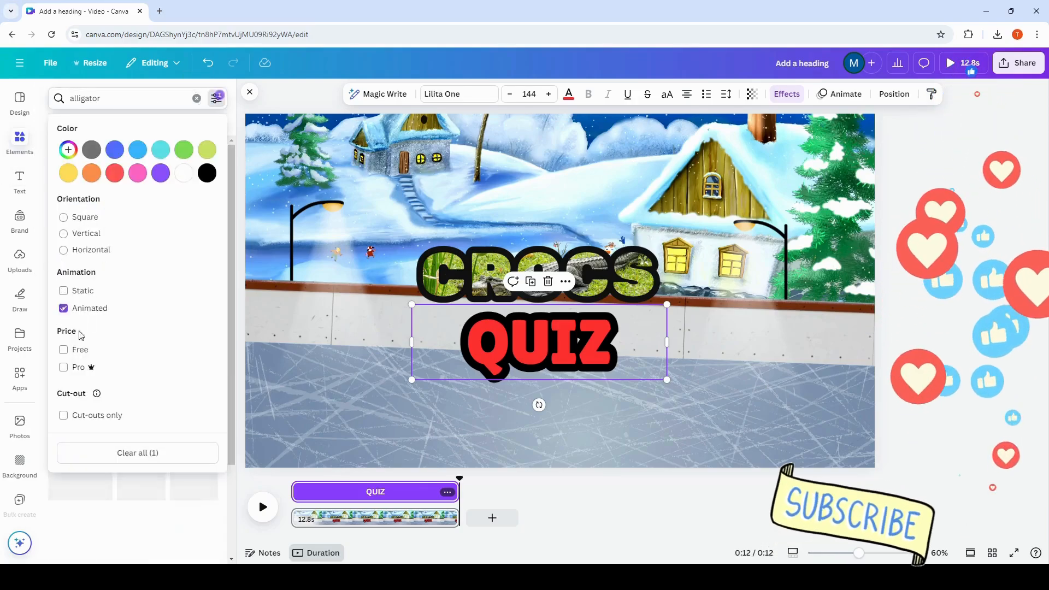
click(238, 227)
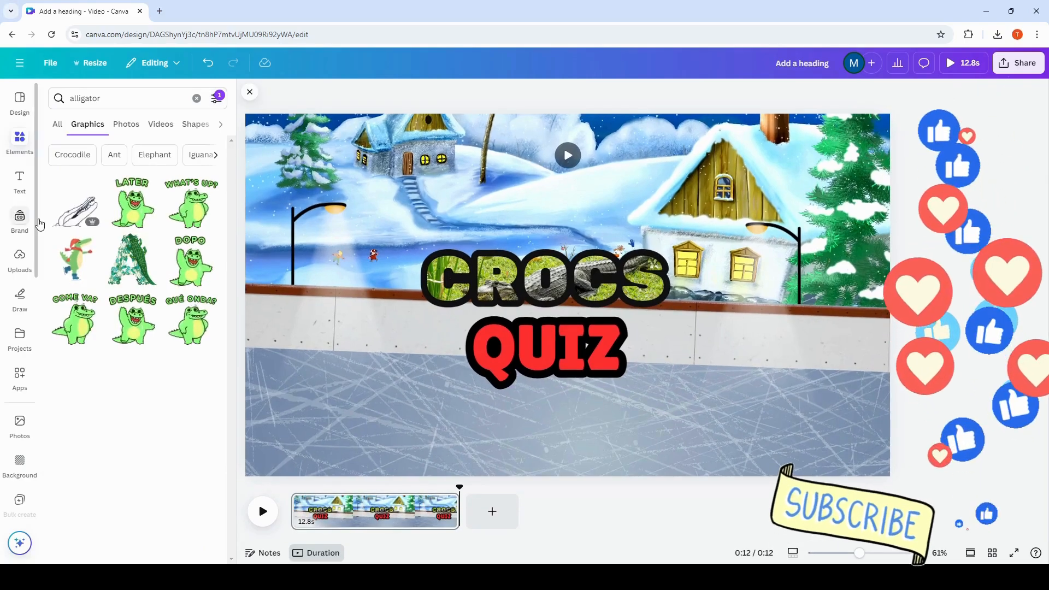
Add the winking green alligator "What's Up?" sticker, shrink it to about half size and place it over the middle of the CROCS lettering
click(208, 185)
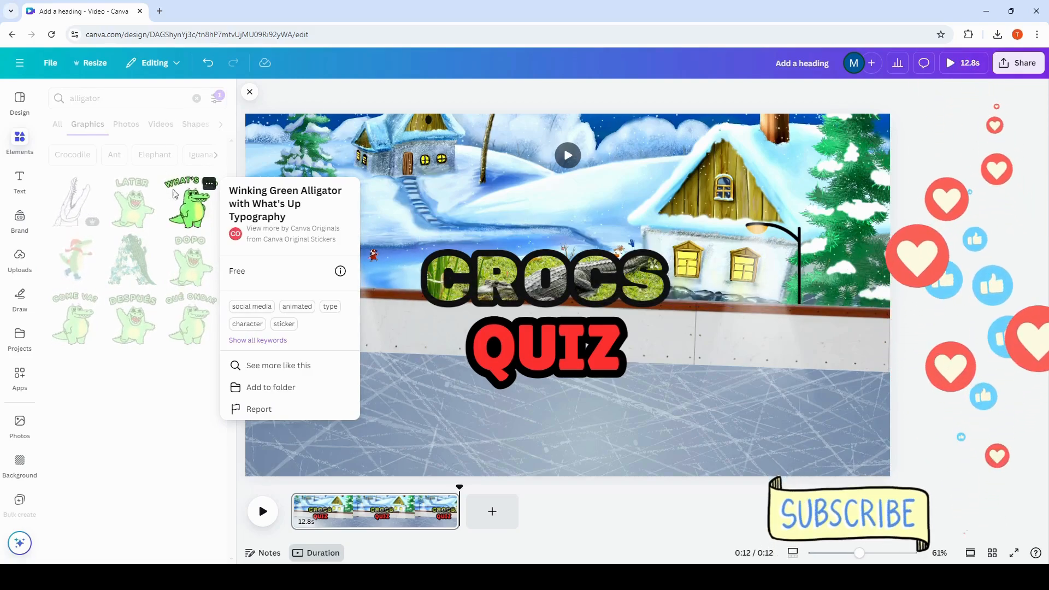
click(190, 208)
click(189, 207)
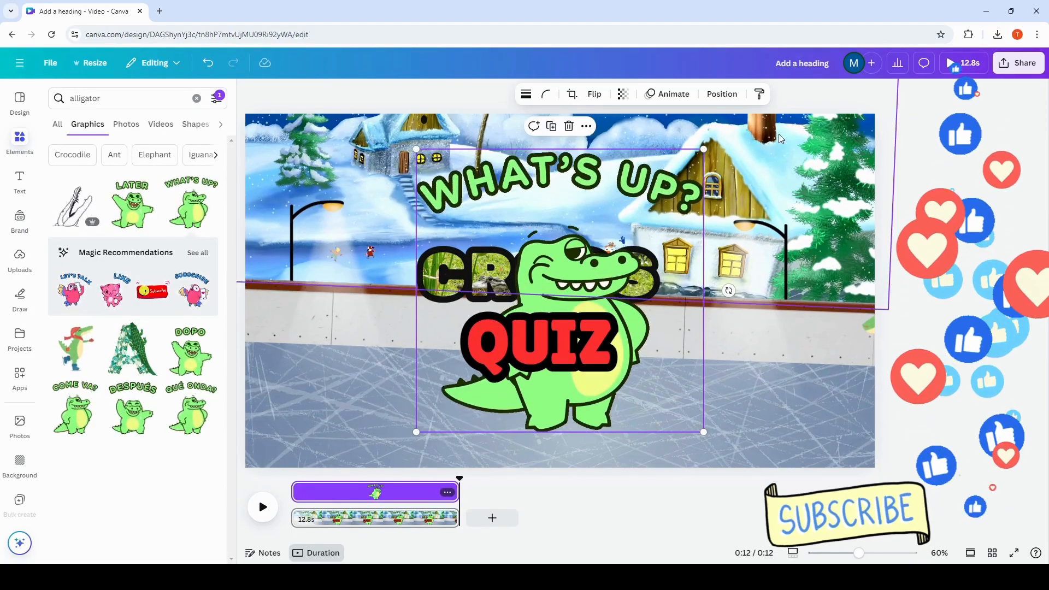
drag(703, 131, 574, 279)
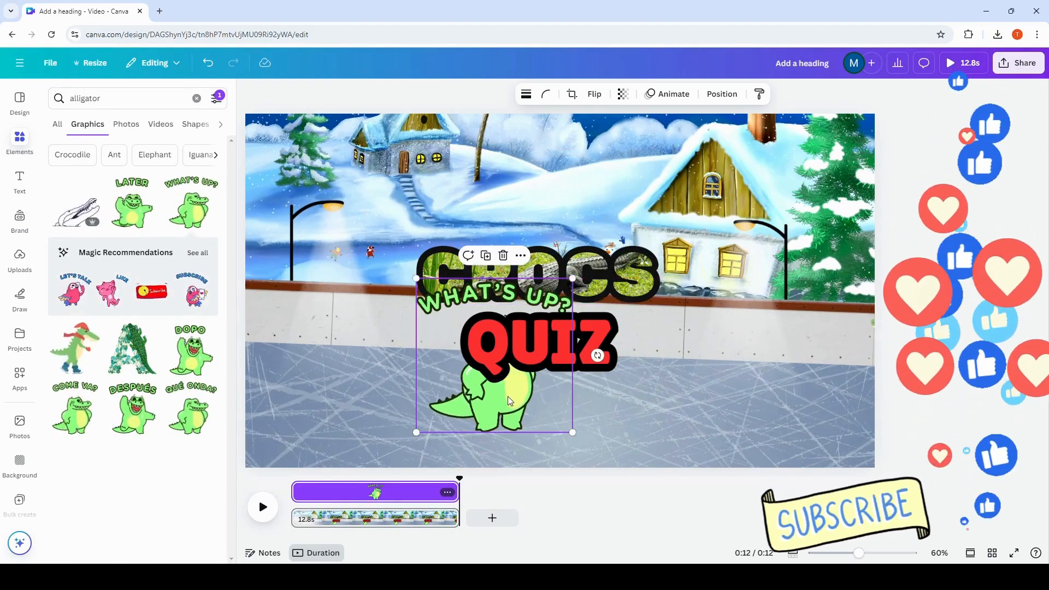
drag(503, 387, 541, 294)
Move the QUIZ heading down to the alligator sticker's feet and lower the CROCS lettering to sit just above it
click(556, 346)
drag(557, 345, 548, 370)
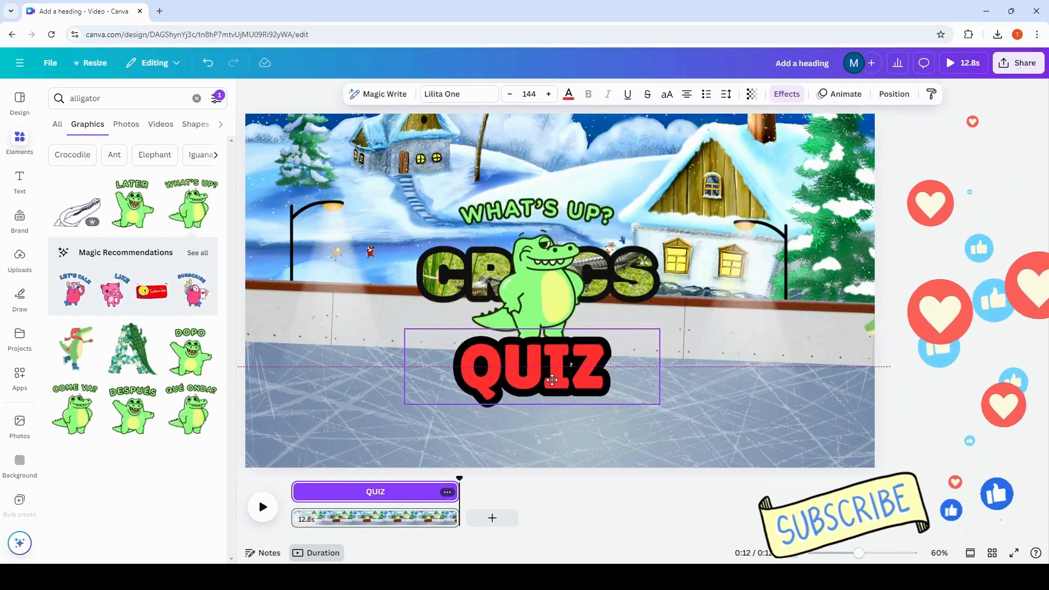
drag(635, 279, 626, 298)
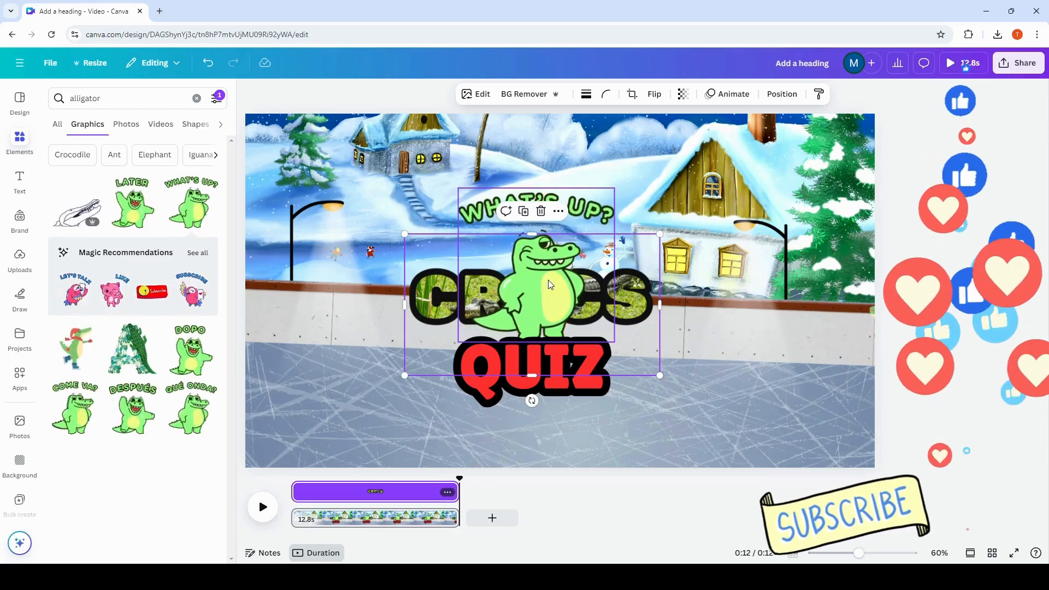
Layer the alligator sticker behind the CROCS lettering and shift the lettering lower so the sticker's head shows above it
click(795, 96)
click(162, 228)
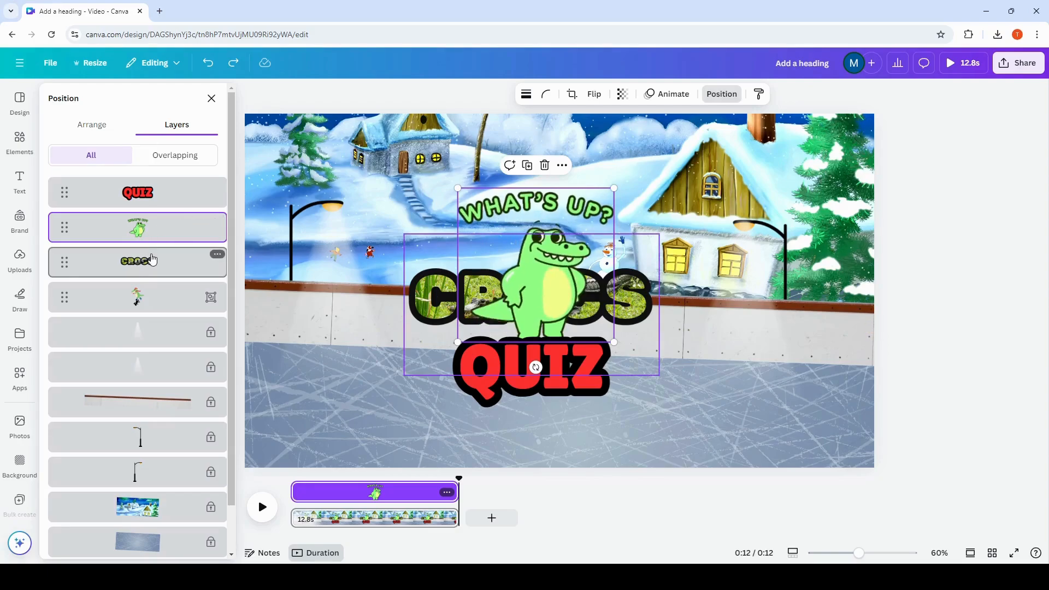
drag(169, 231, 164, 263)
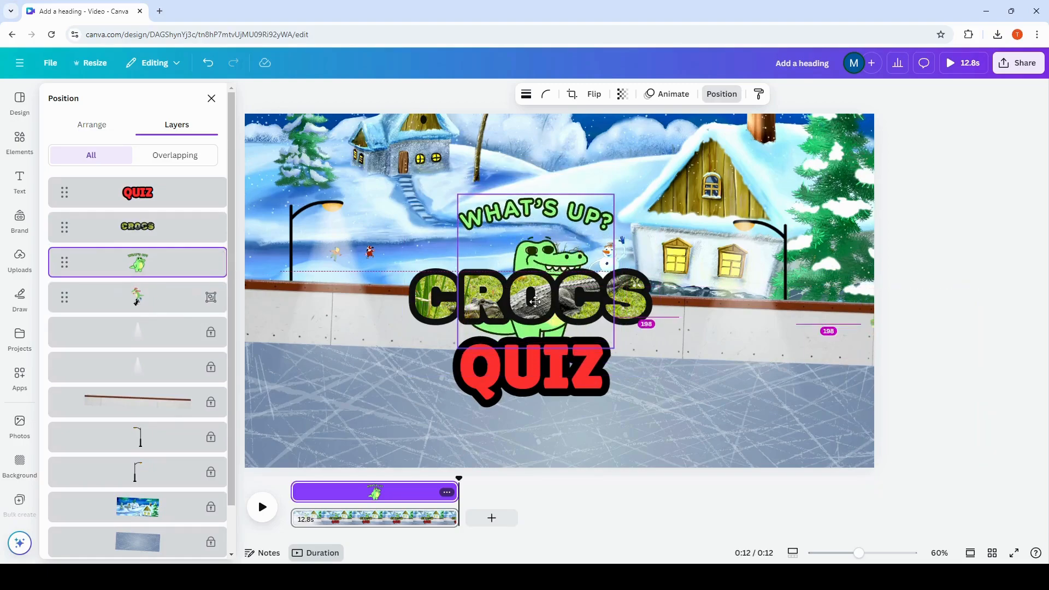
click(634, 303)
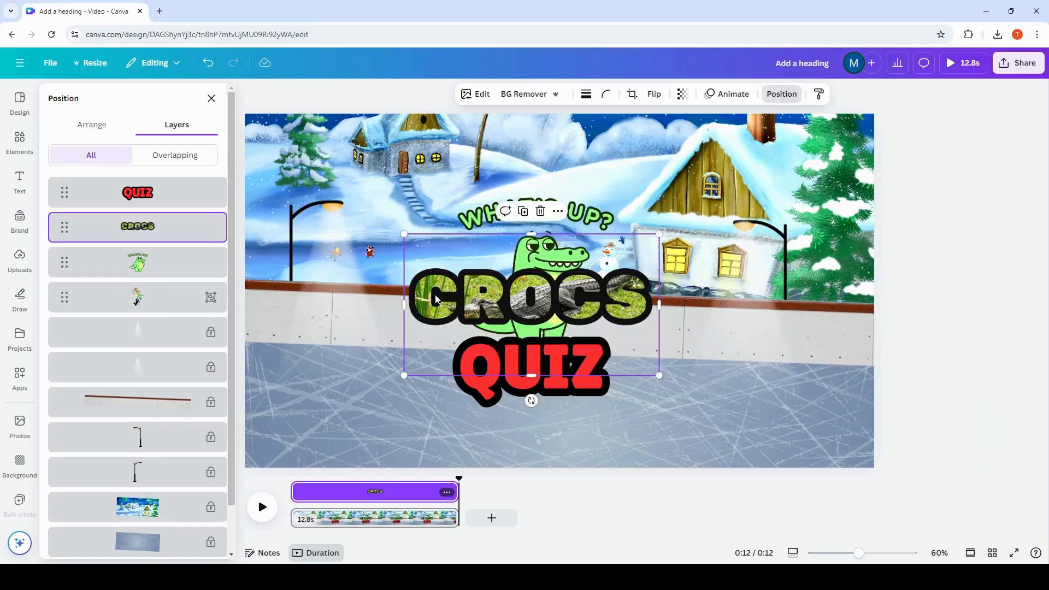
drag(435, 298, 435, 314)
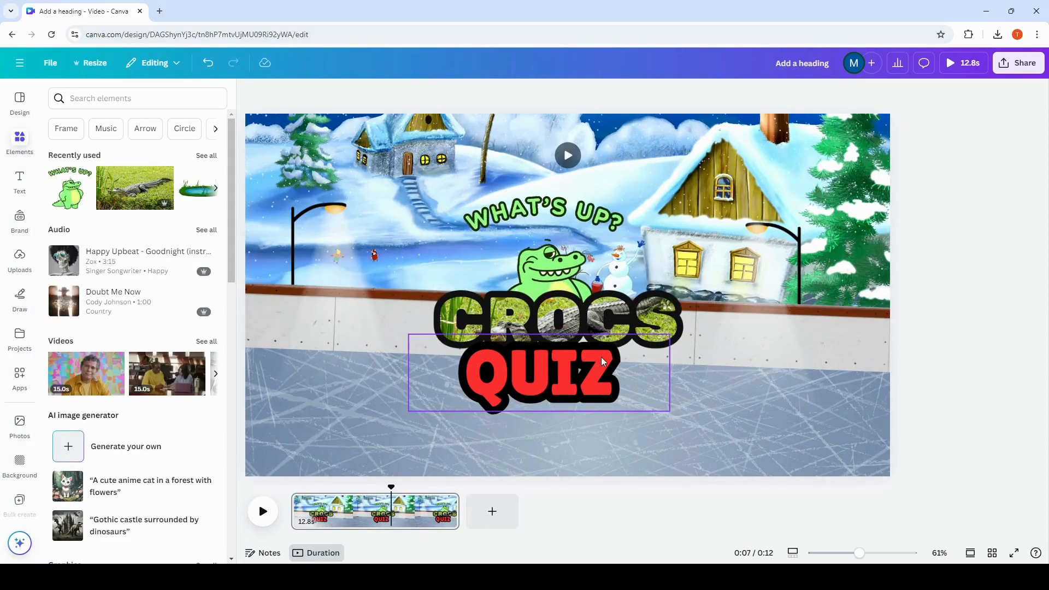
Show the QUIZ heading's timing and trim its start to about a quarter of the way into the page
click(600, 361)
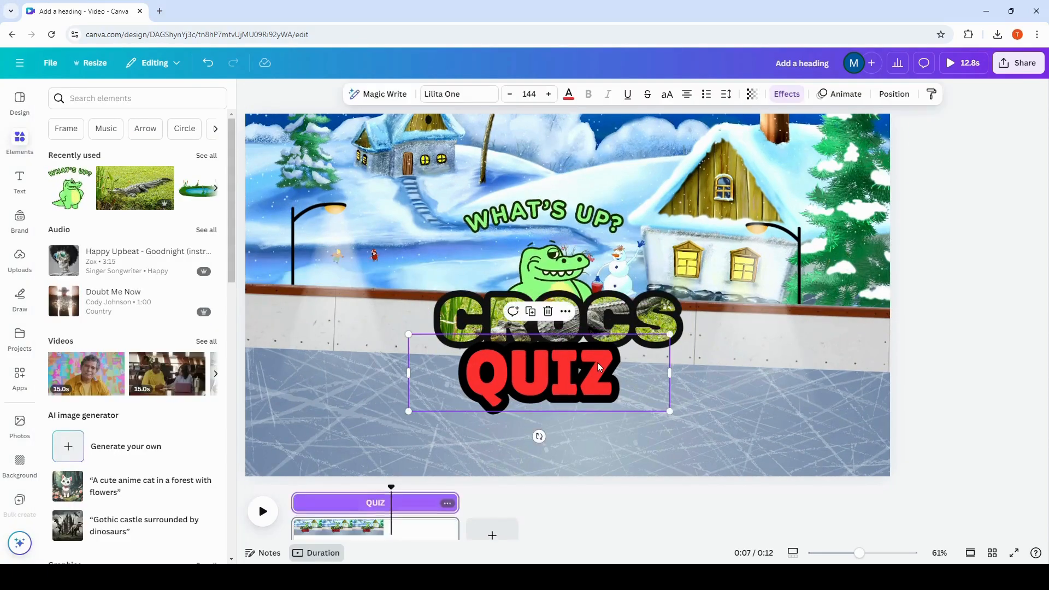
right_click(598, 362)
click(651, 430)
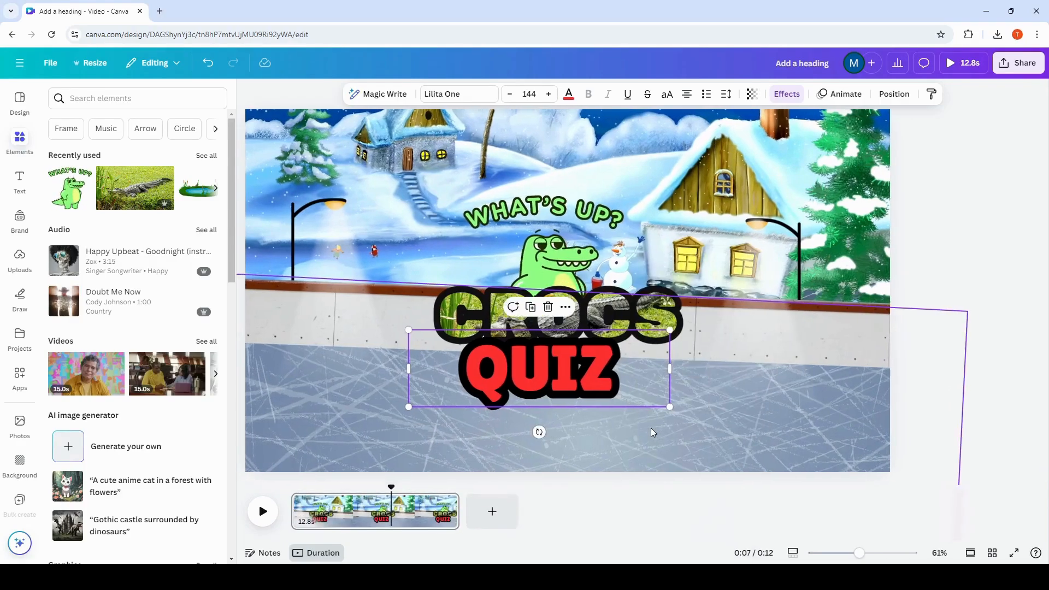
right_click(630, 355)
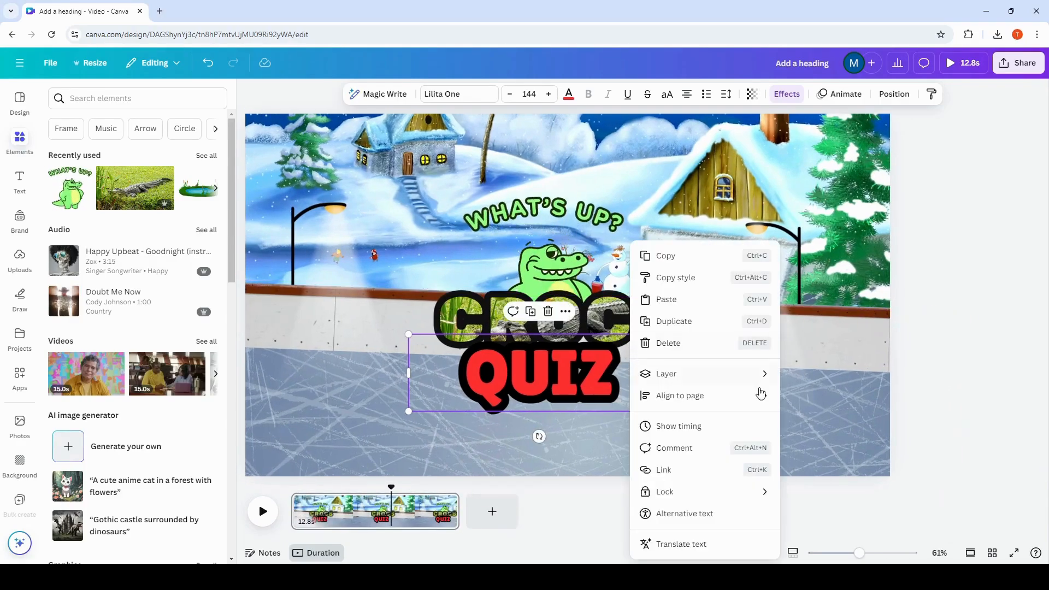
click(678, 427)
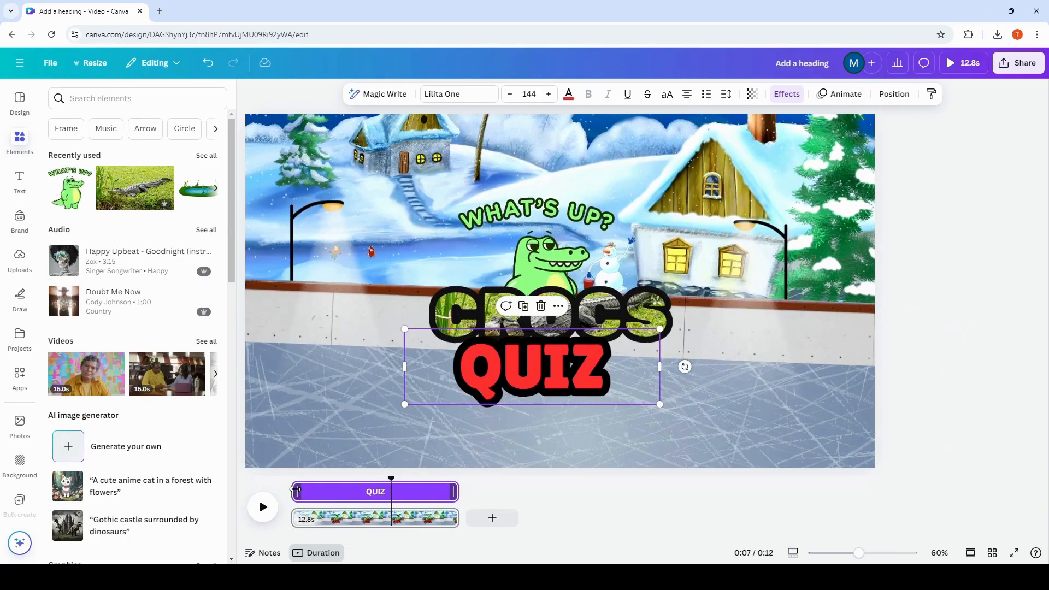
drag(295, 491, 338, 521)
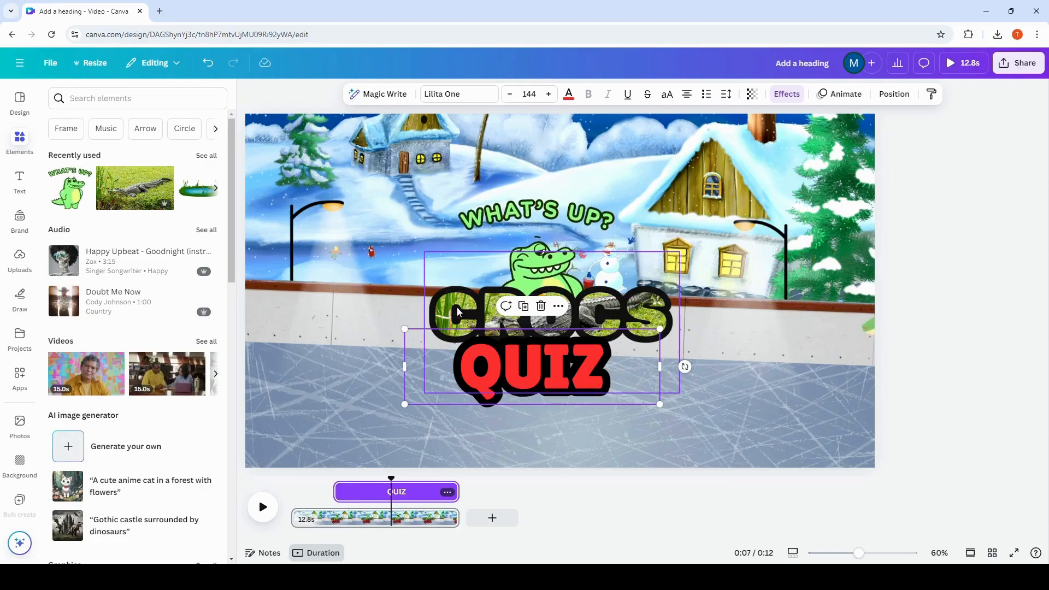
Move the CROCS lettering up over the alligator sticker's body, leaving a gap above the QUIZ heading
click(454, 310)
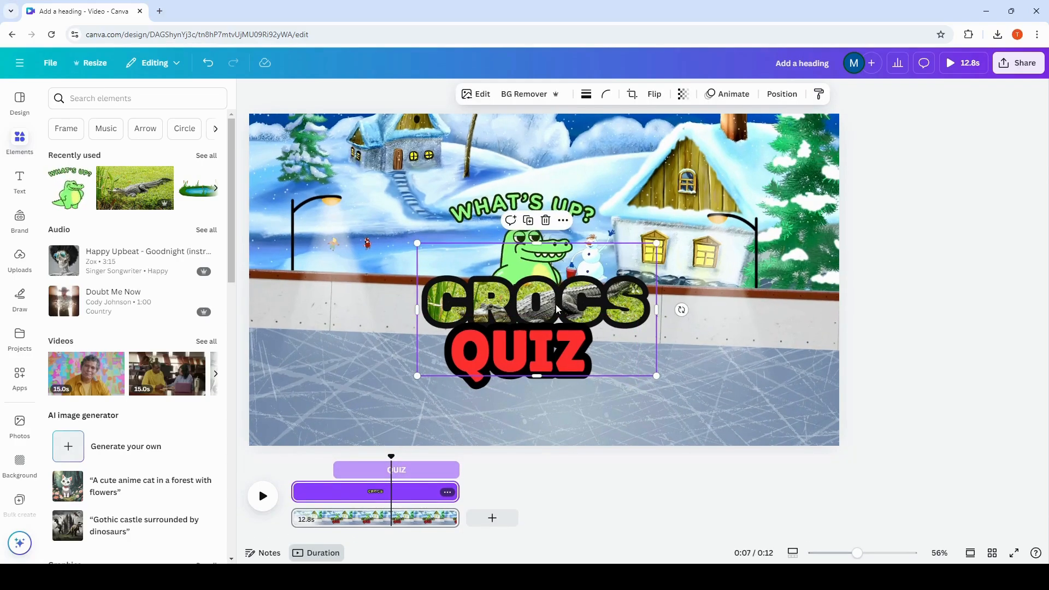
drag(546, 303, 533, 282)
drag(532, 281, 533, 280)
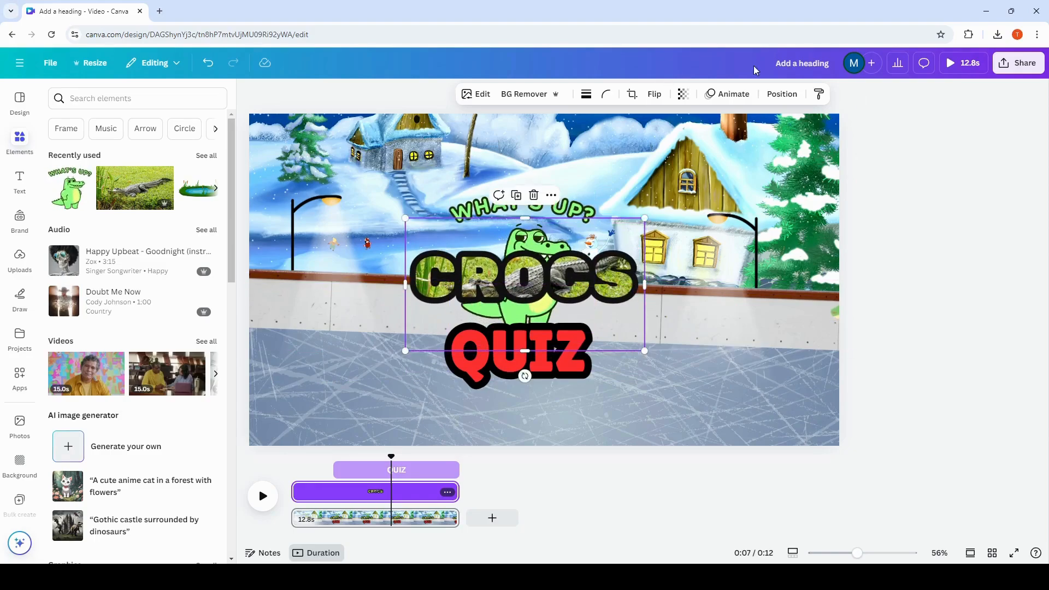
Create a custom animation moving the CROCS lettering straight down onto QUIZ, and trim its start to just after QUIZ appears
click(734, 95)
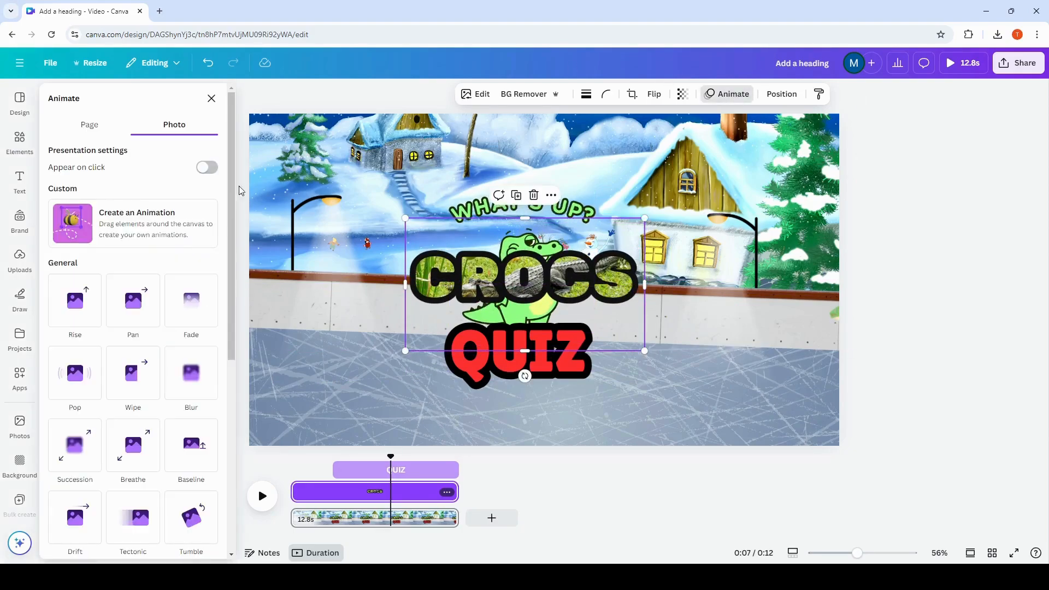
click(149, 229)
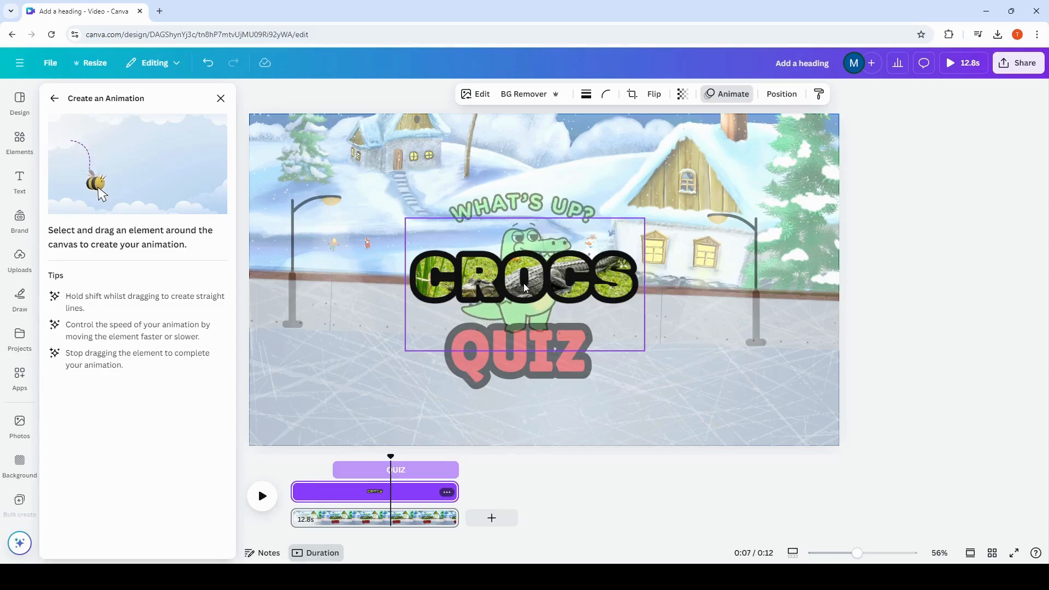
drag(524, 281, 526, 304)
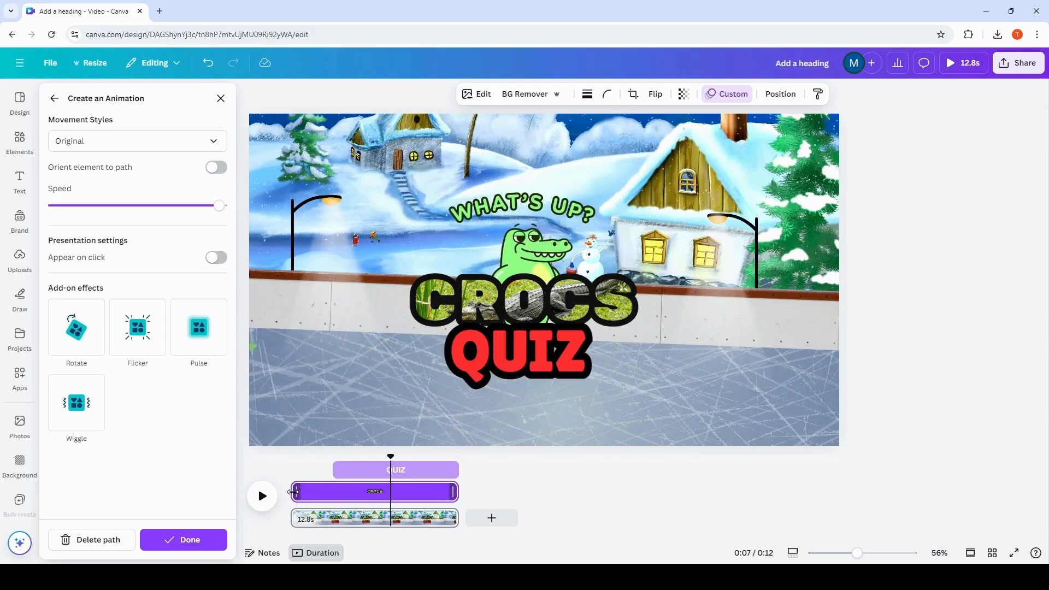
drag(294, 492, 343, 495)
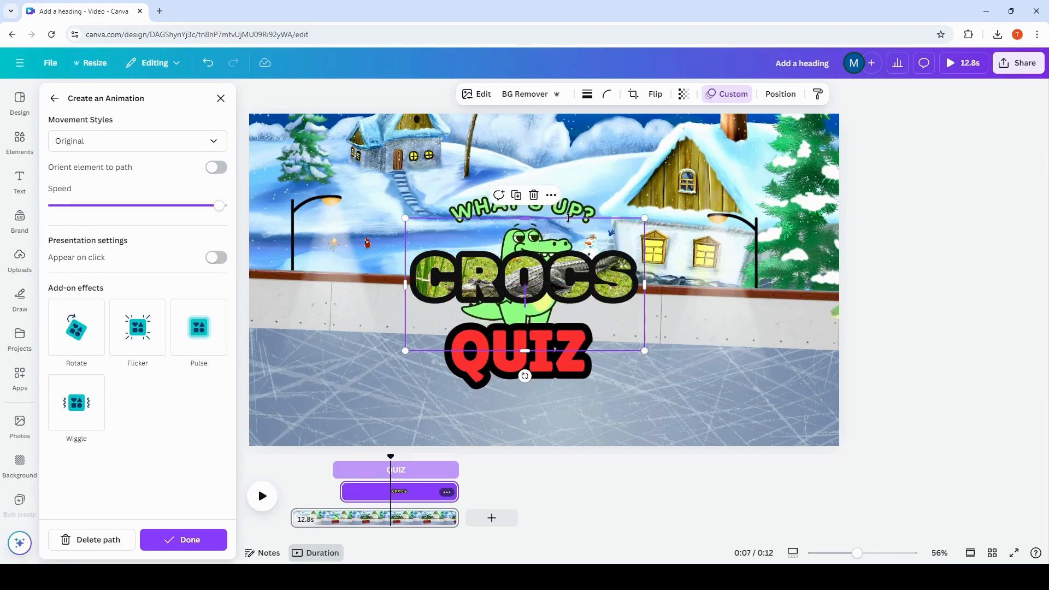
Trim the alligator sticker's start to just after the CROCS lettering appears, and preview the video
click(583, 213)
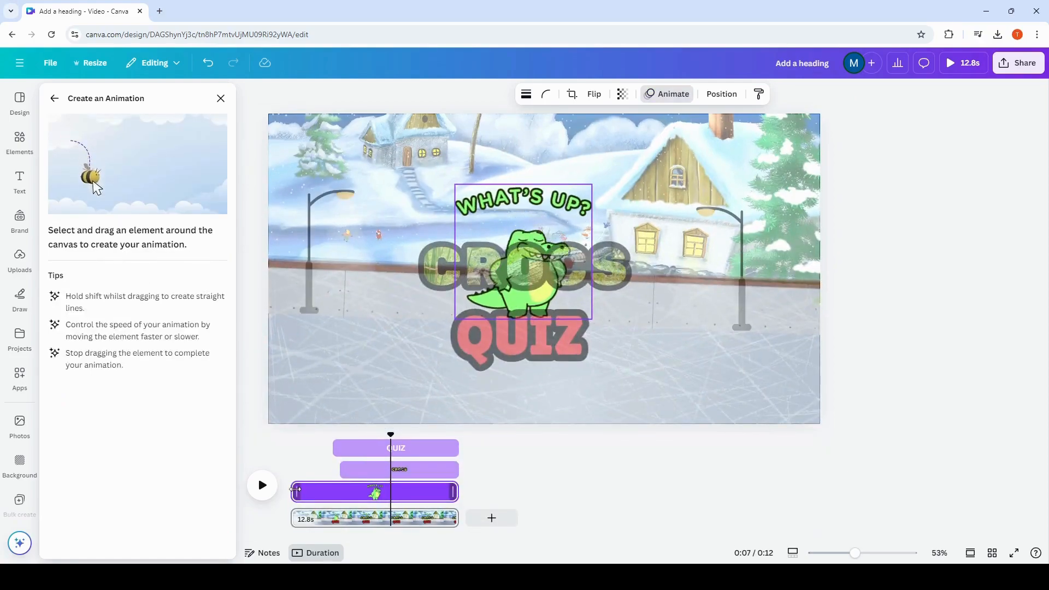
drag(294, 493, 350, 506)
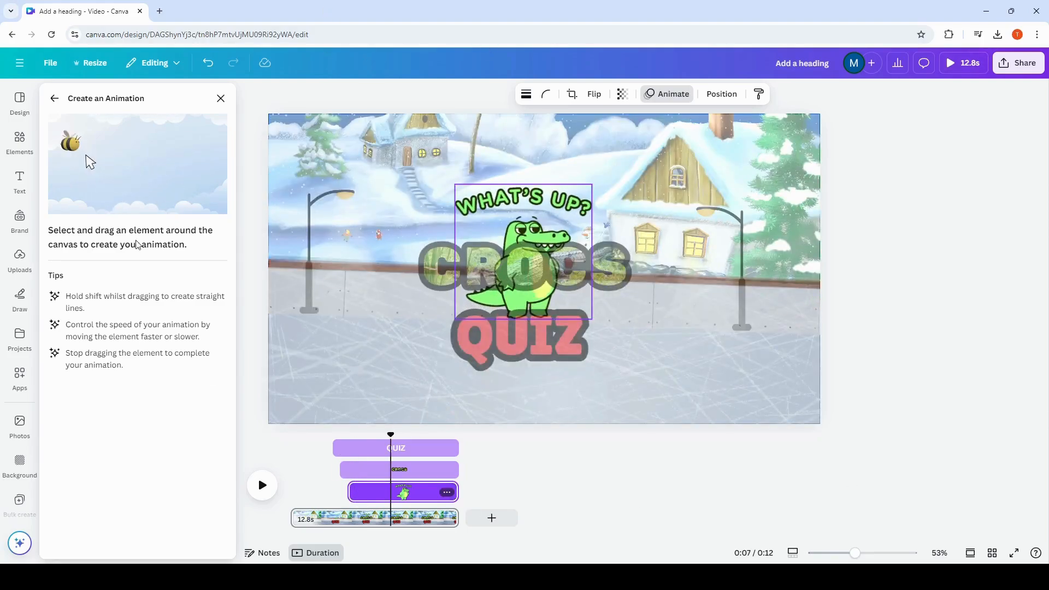
click(952, 64)
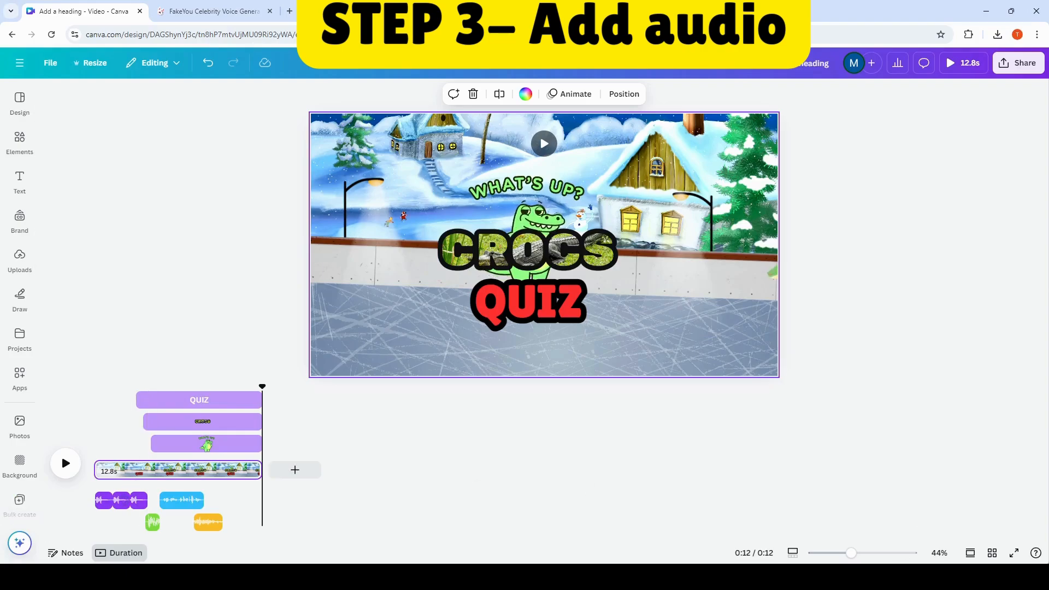
Search the audio library for "ice skating" sounds
click(27, 150)
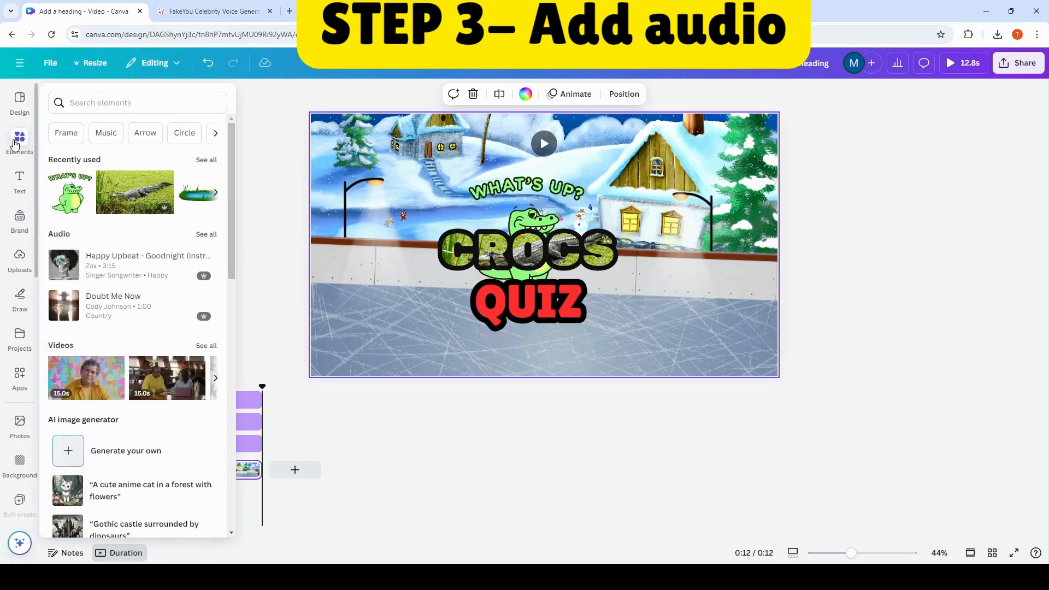
click(80, 98)
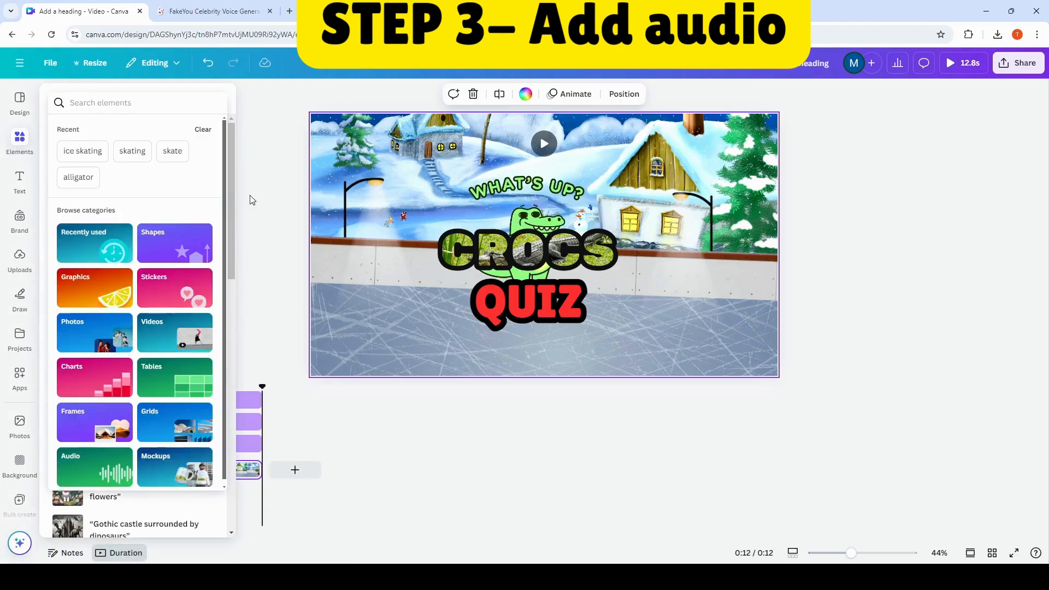
click(94, 464)
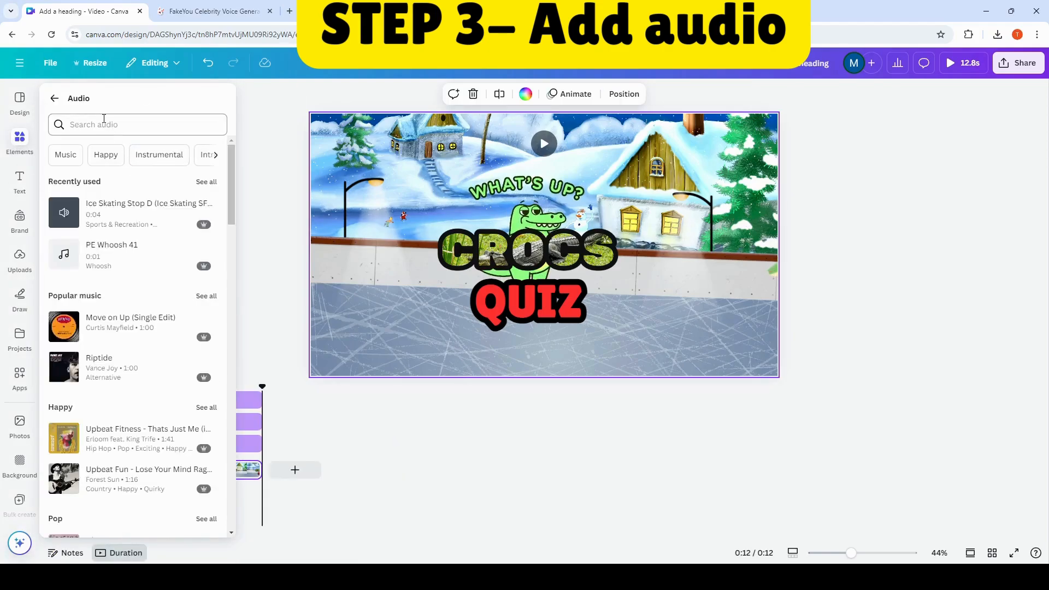
click(104, 119)
text(ice s)
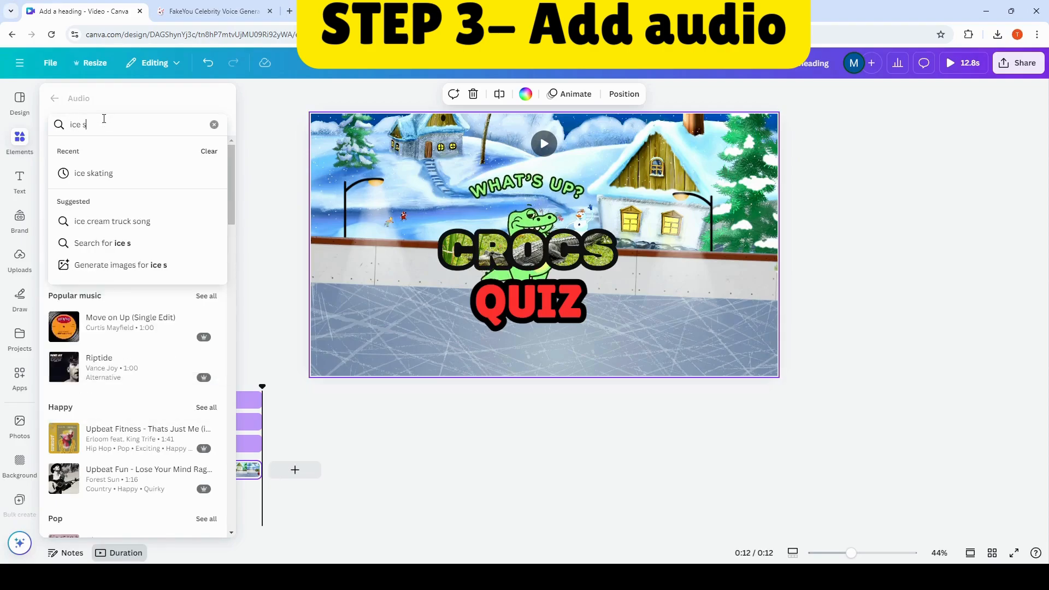
text(kating)
key(Return)
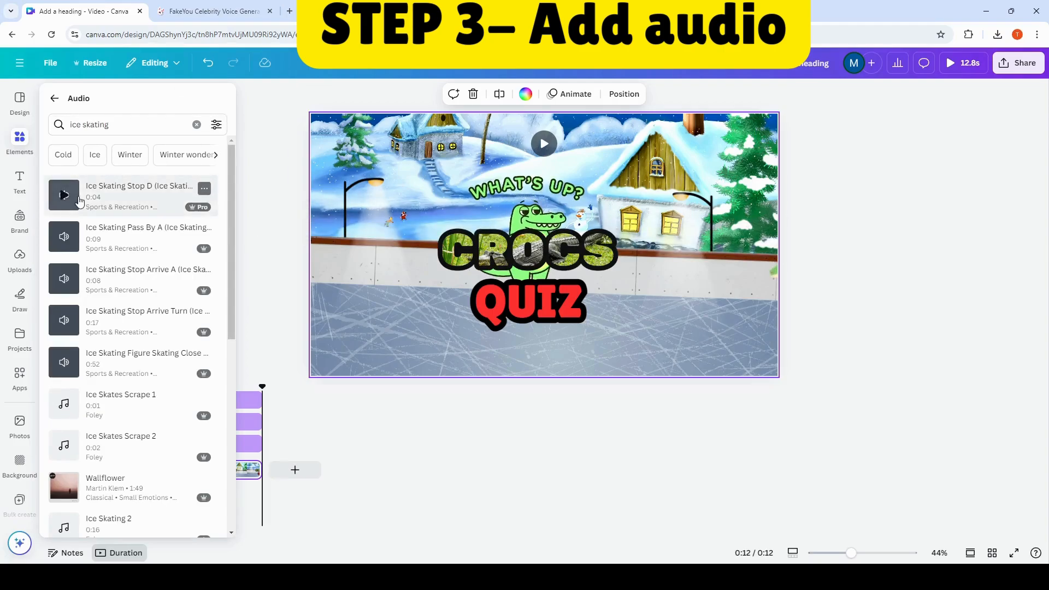
Show the details of the Ice Skating Stop D sound effect in the audio results, and close them
click(241, 255)
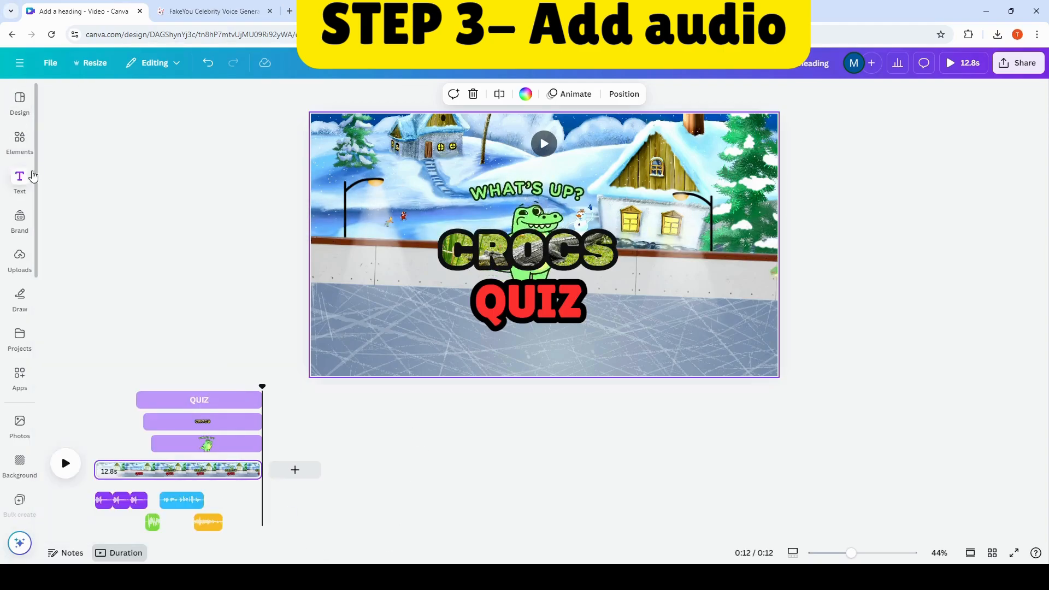
click(19, 178)
click(21, 145)
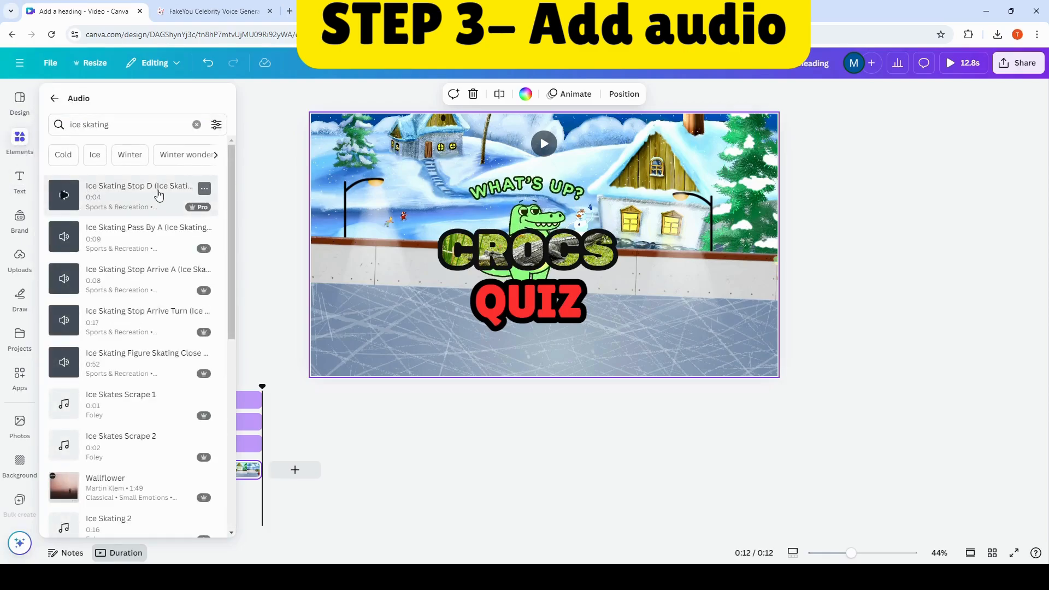
click(204, 189)
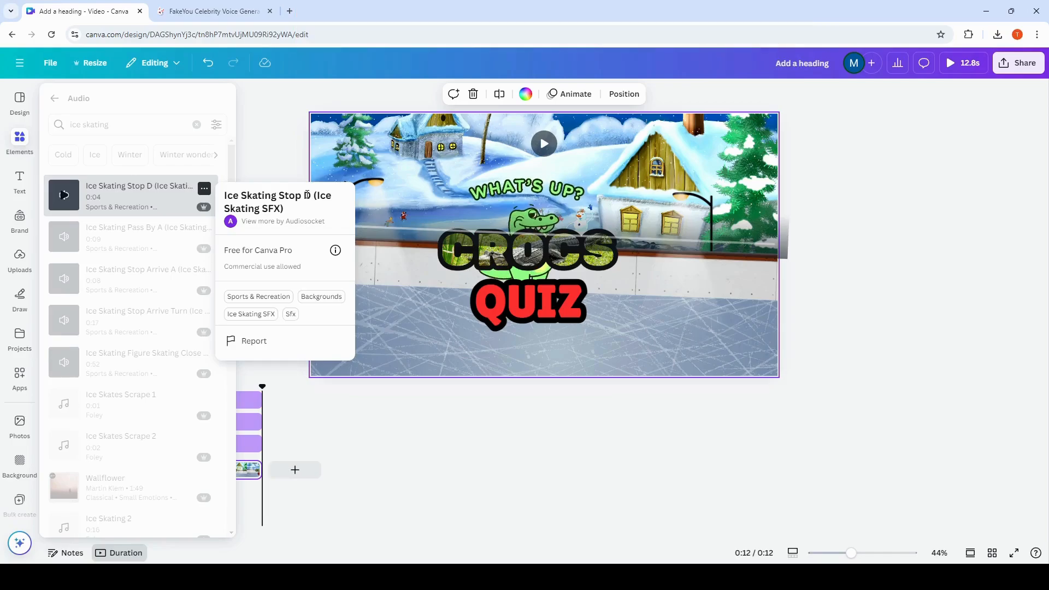
click(355, 533)
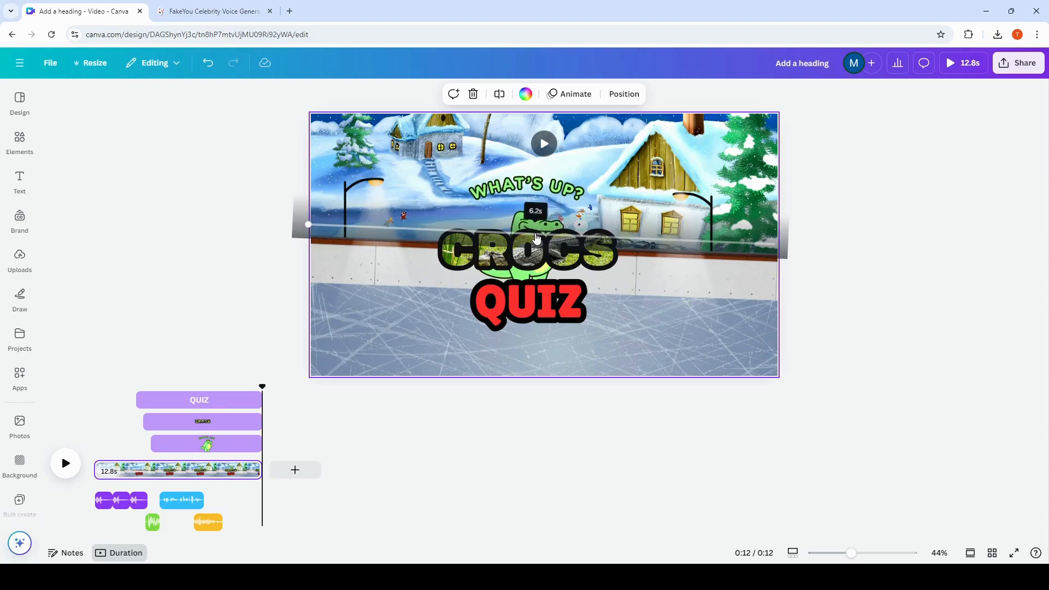
Switch to the FakeYou website and open its Text to Speech tool
click(200, 15)
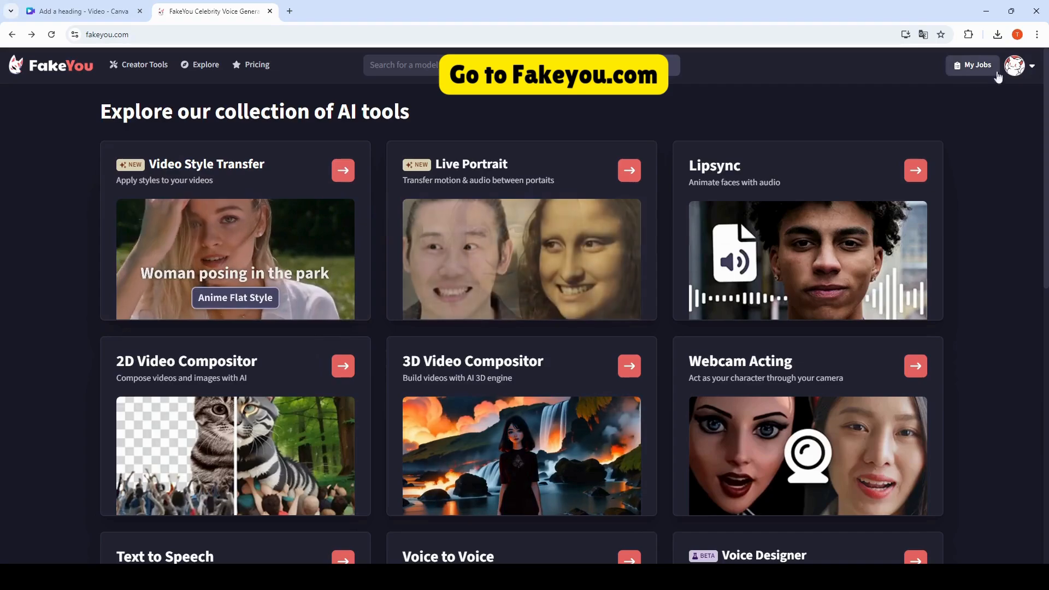
scroll(314, 305, down, 2)
scroll(315, 305, down, 4)
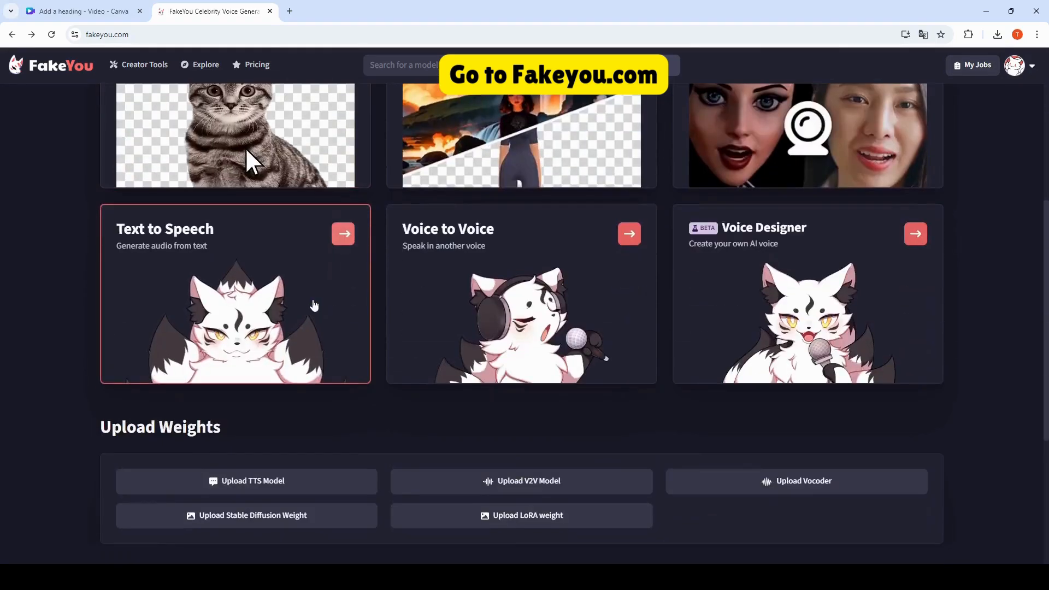
click(203, 279)
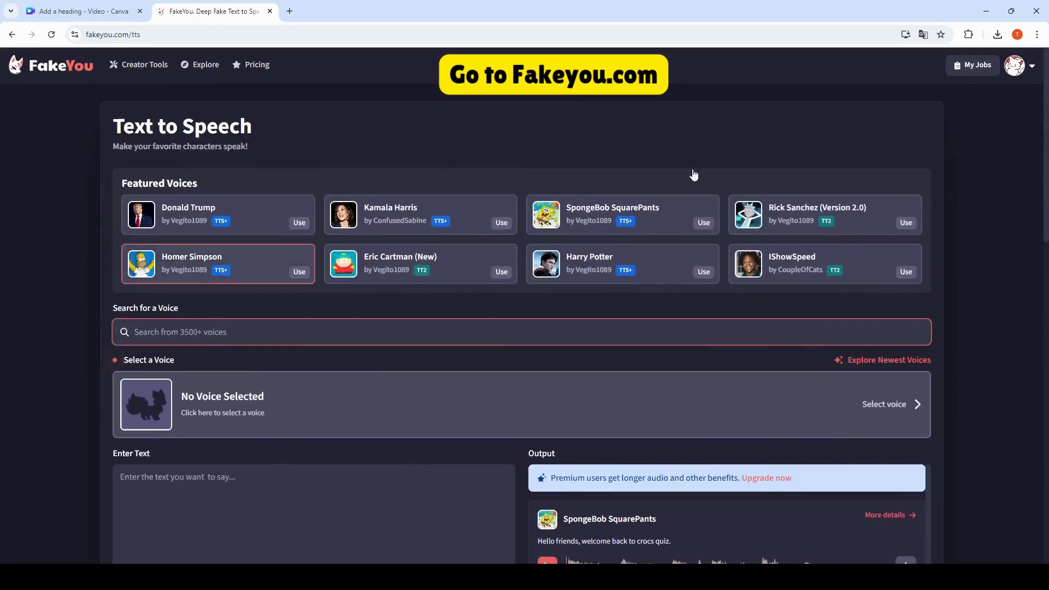
Enter "hello friends, welcome back to crocs quiz" as the text for the voice to say
click(161, 481)
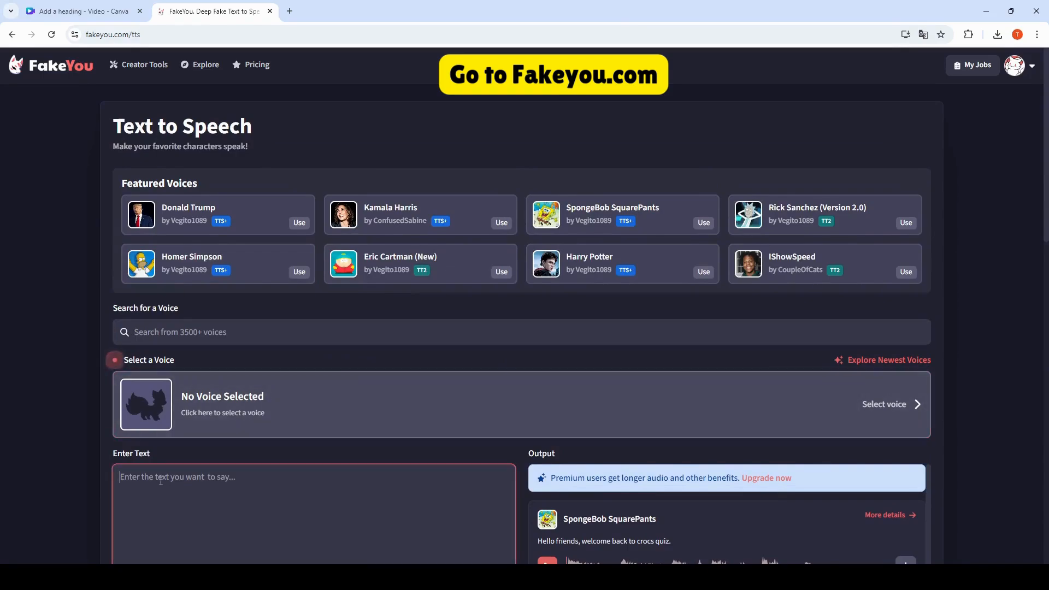
text(he)
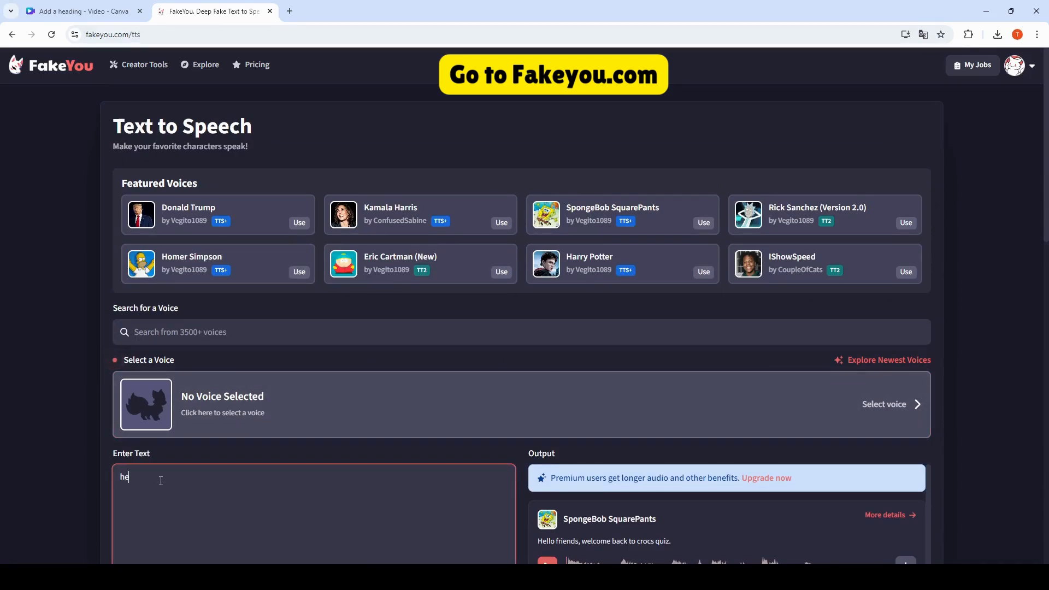
text(llo friends, welcome back to cro)
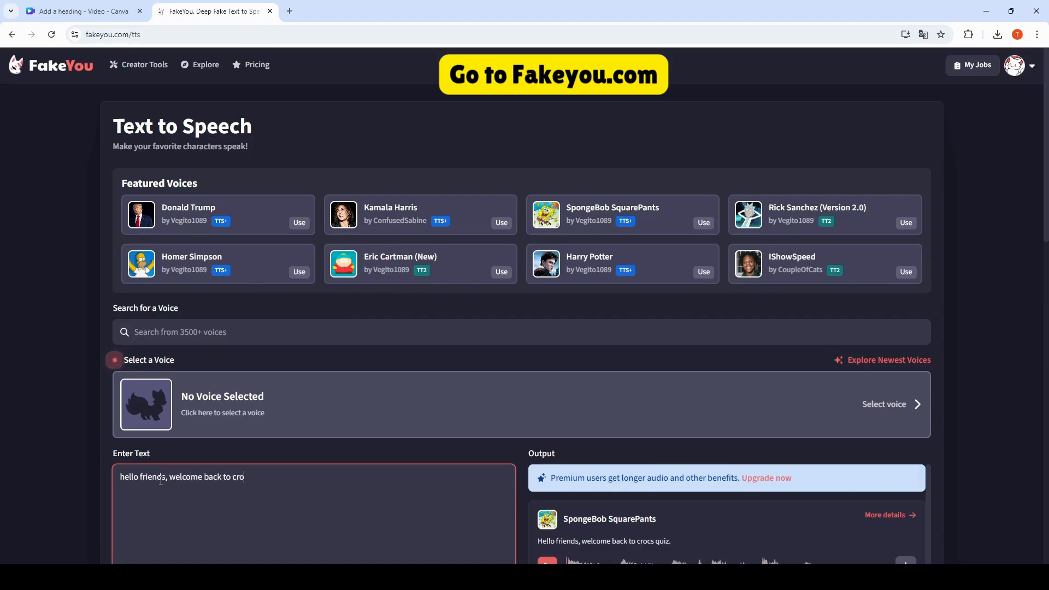
text(cs quiz)
Search the voices for "spongebob" and select SpongeBob SquarePants (Seasons 3–9A) (BETA) for the speech
scroll(326, 499, down, 2)
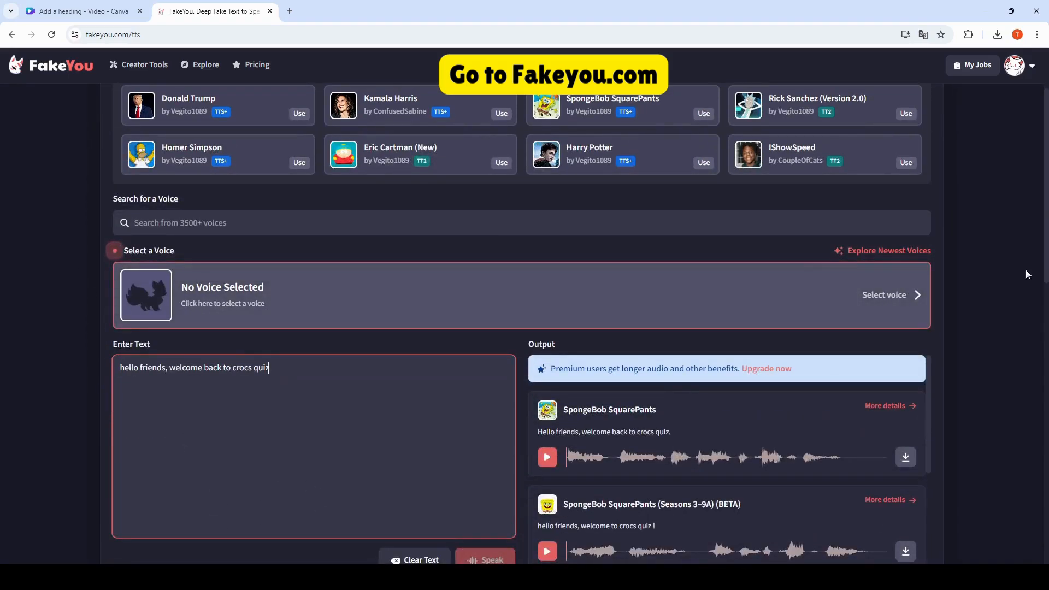
click(888, 294)
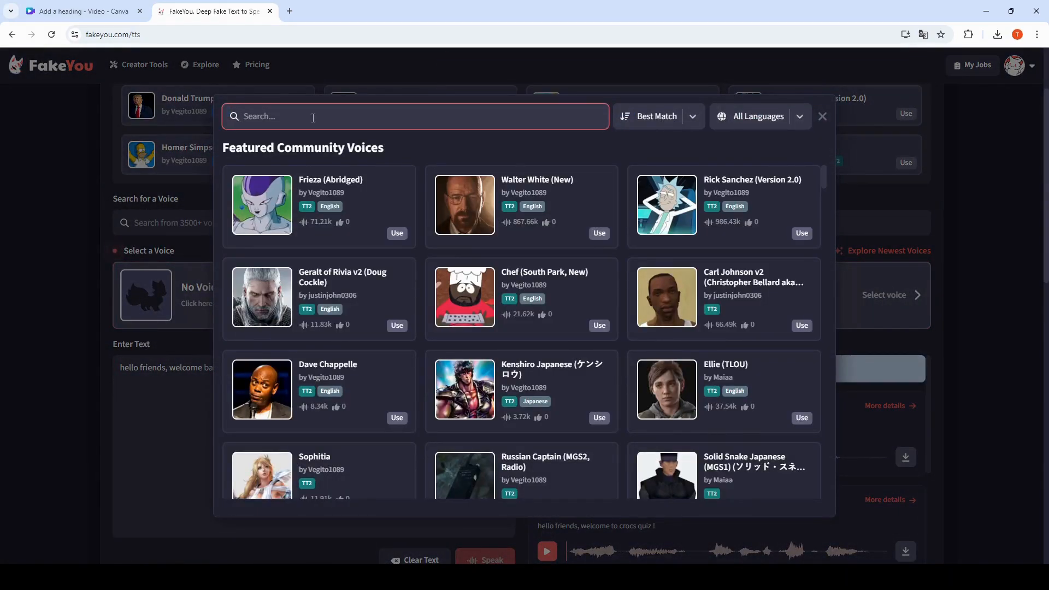
text(spongebob)
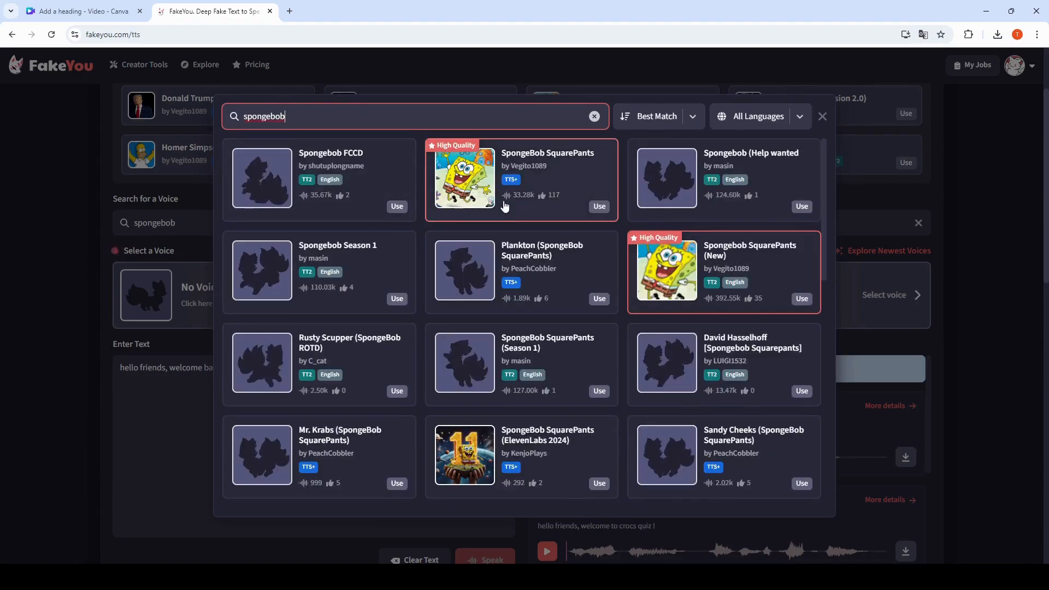
scroll(451, 195, down, 5)
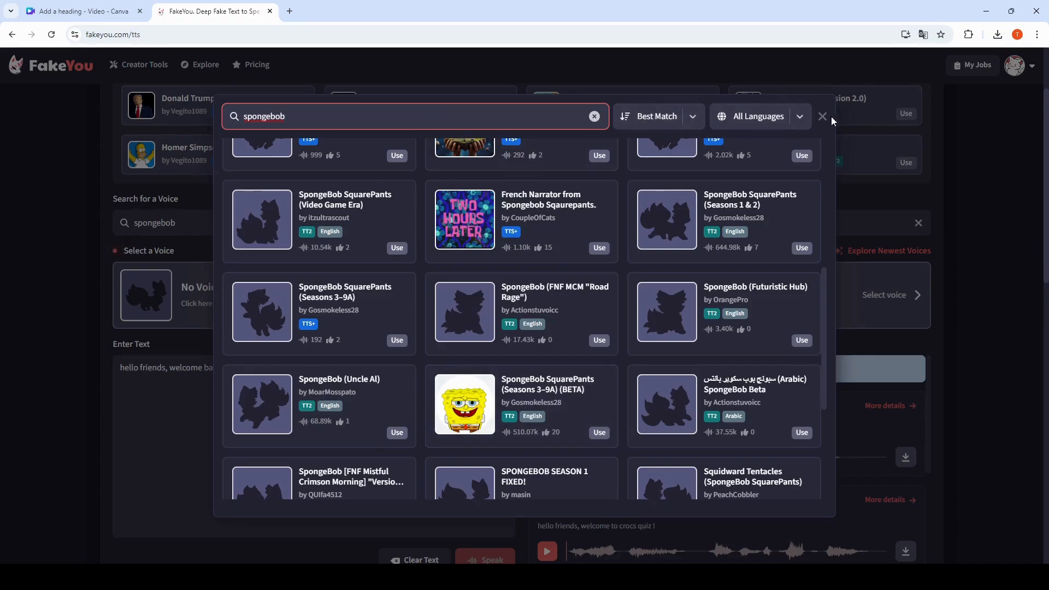
click(539, 386)
scroll(375, 402, down, 3)
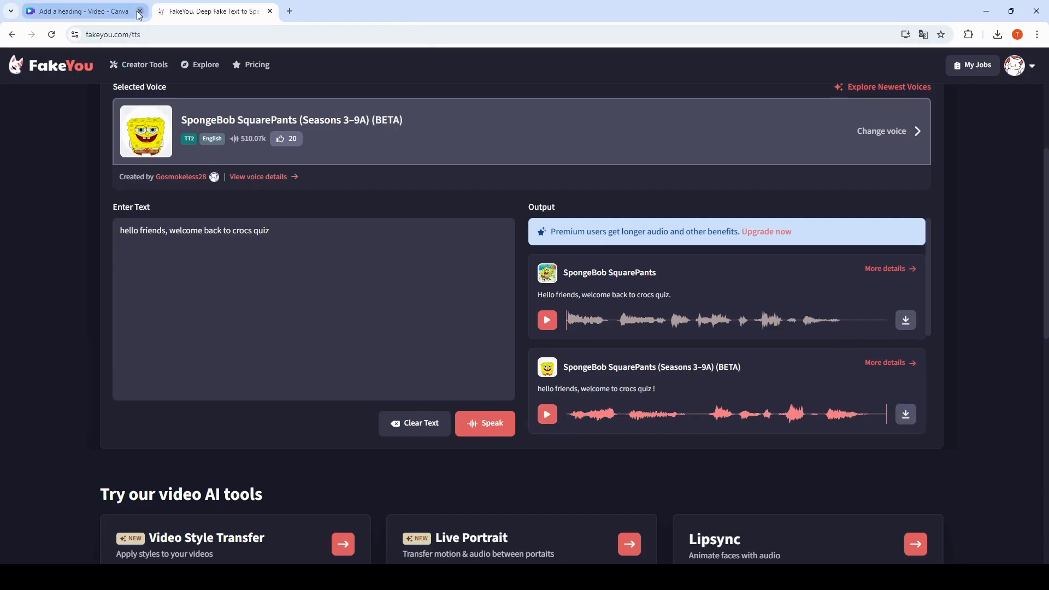
Switch back to the Canva video design and play it full screen
click(82, 11)
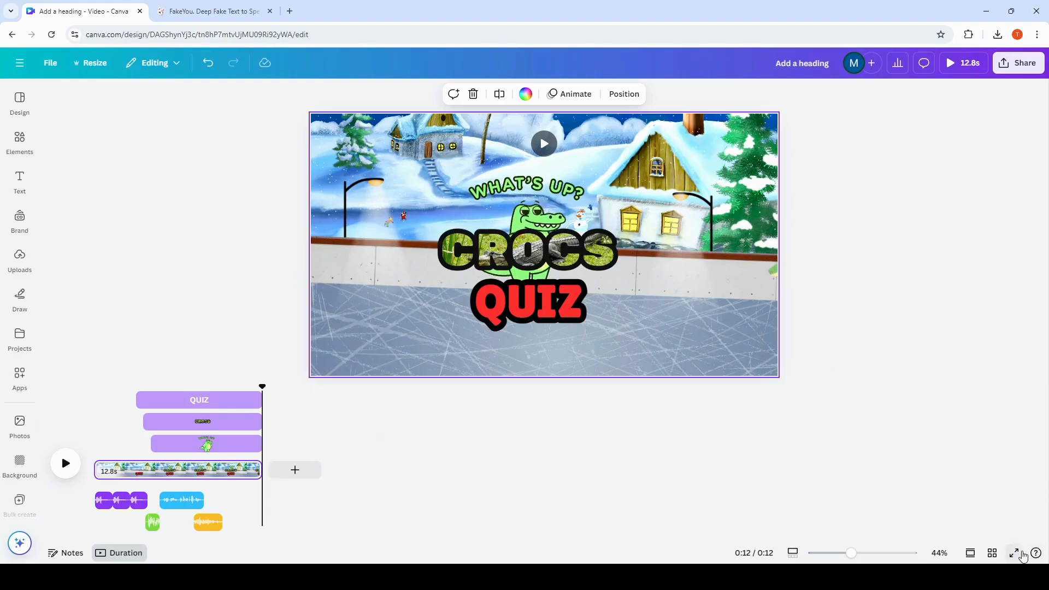
click(1020, 553)
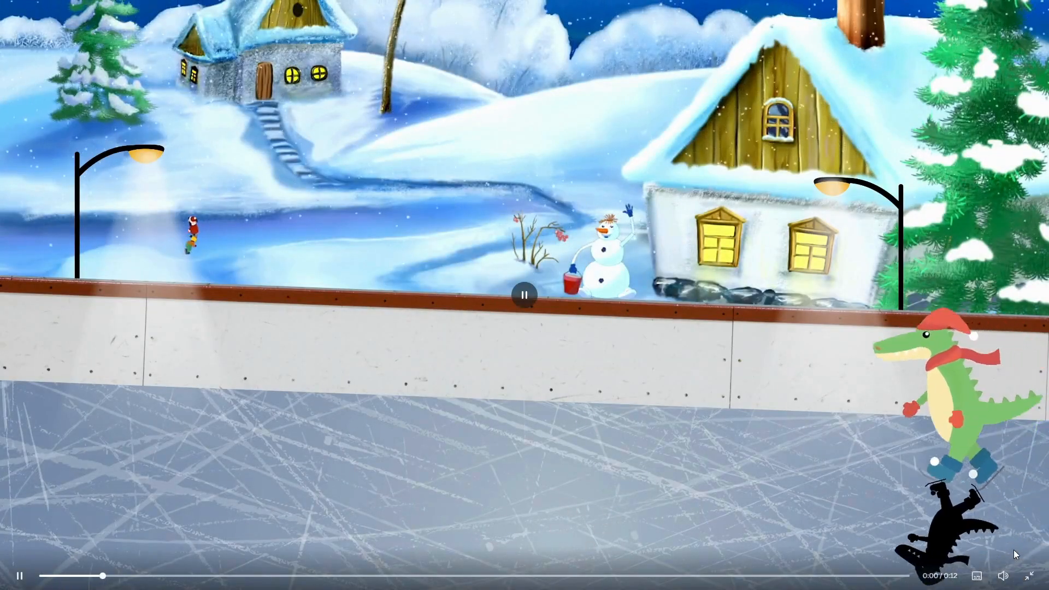